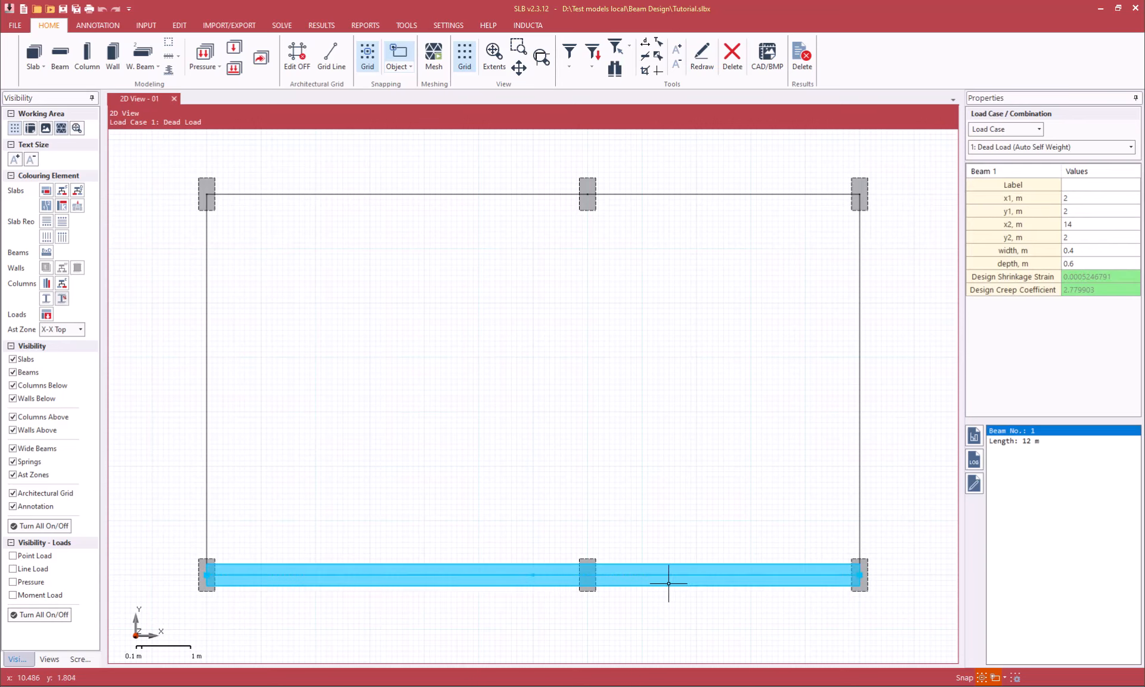
Open the beam design results for the selected 12 m beam along the slab's lower edge
{"action": "left_click", "coordinate": [321, 25]}
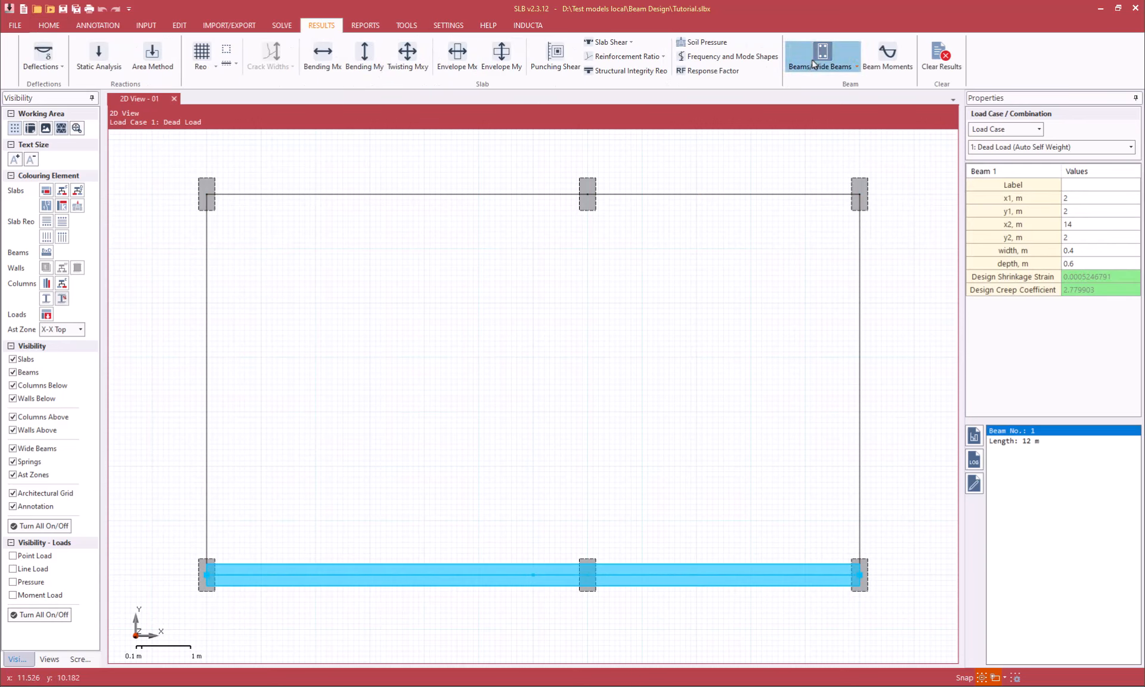
{"action": "left_click", "coordinate": [856, 66]}
{"action": "left_click", "coordinate": [838, 95]}
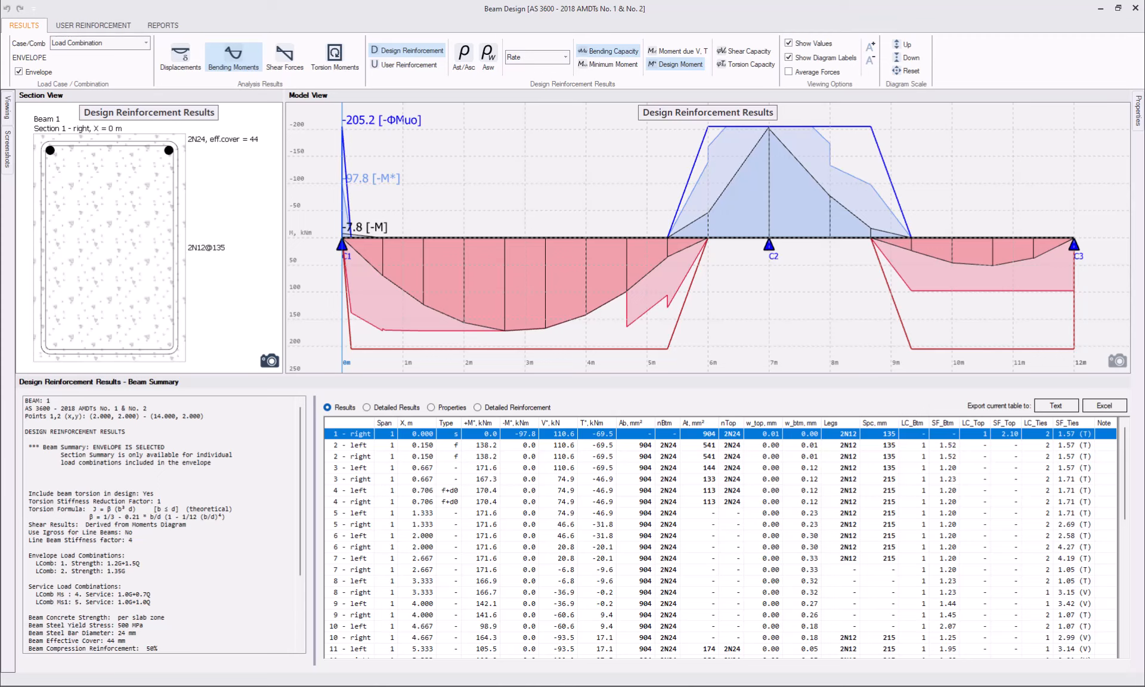
Switch to the user reinforcement results, converting the design reinforcement into user input and running the capacity check
{"action": "left_click", "coordinate": [270, 361]}
{"action": "left_click", "coordinate": [74, 28]}
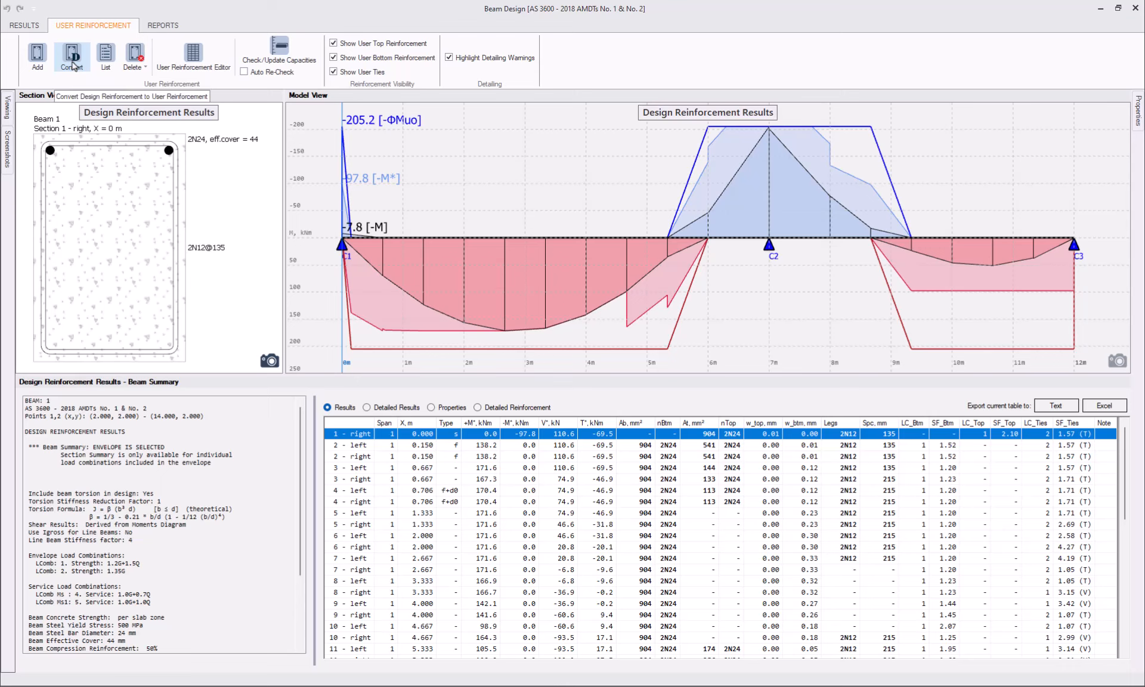
{"action": "left_click", "coordinate": [24, 25]}
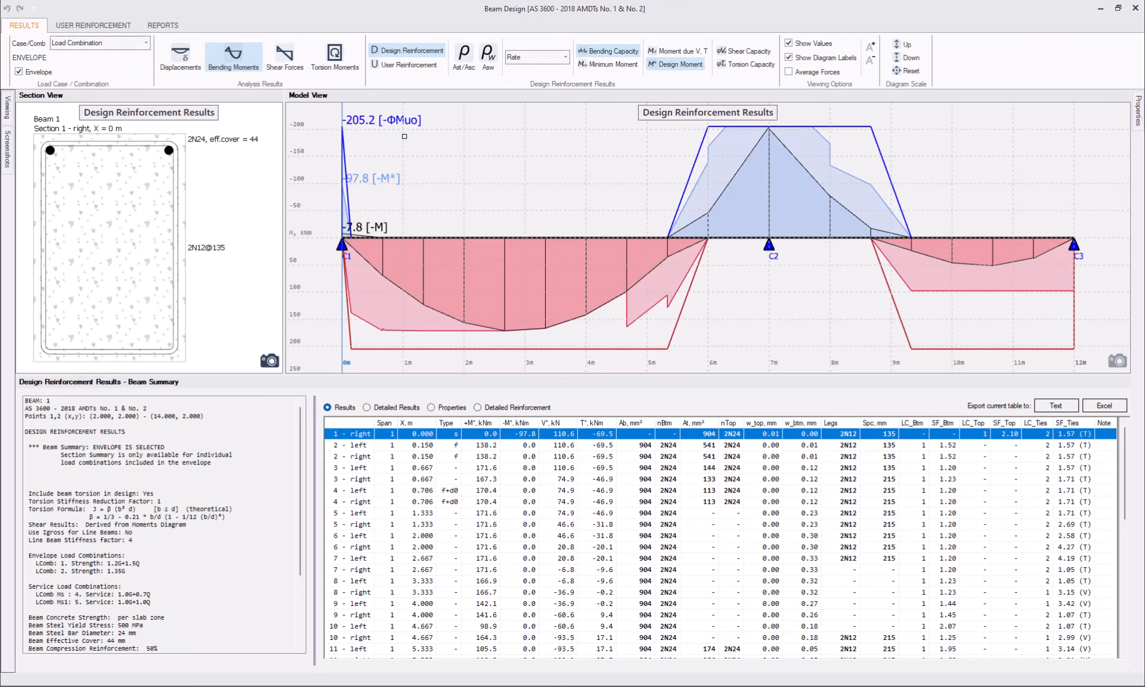
{"action": "left_click", "coordinate": [402, 70]}
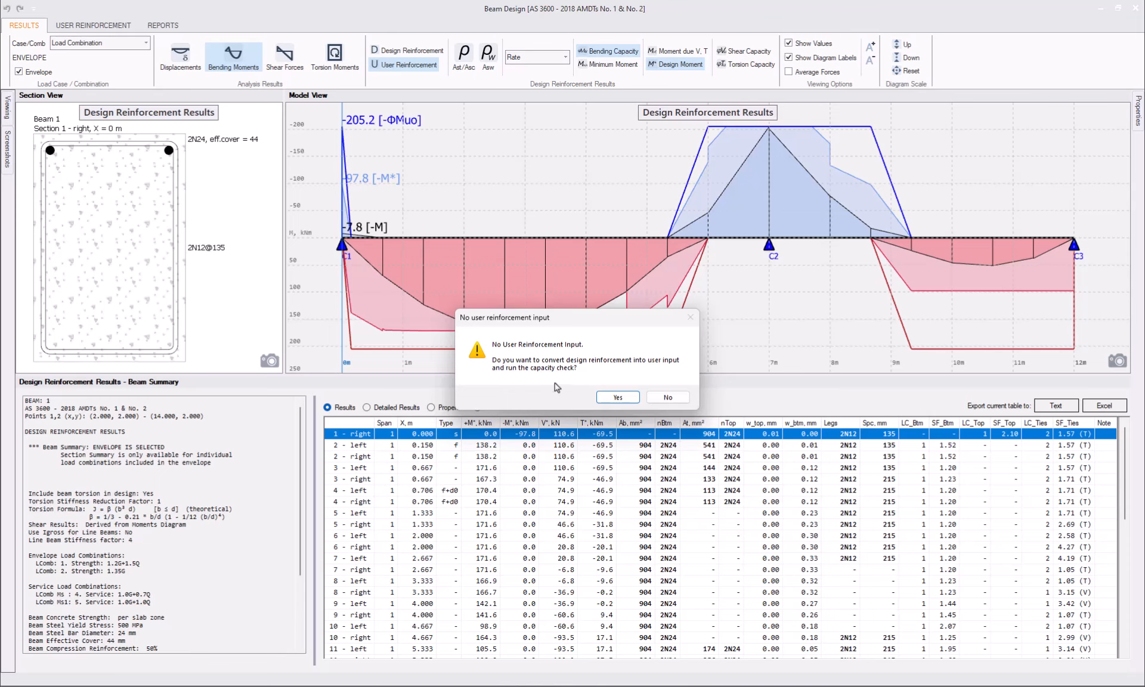
{"action": "left_click", "coordinate": [631, 397]}
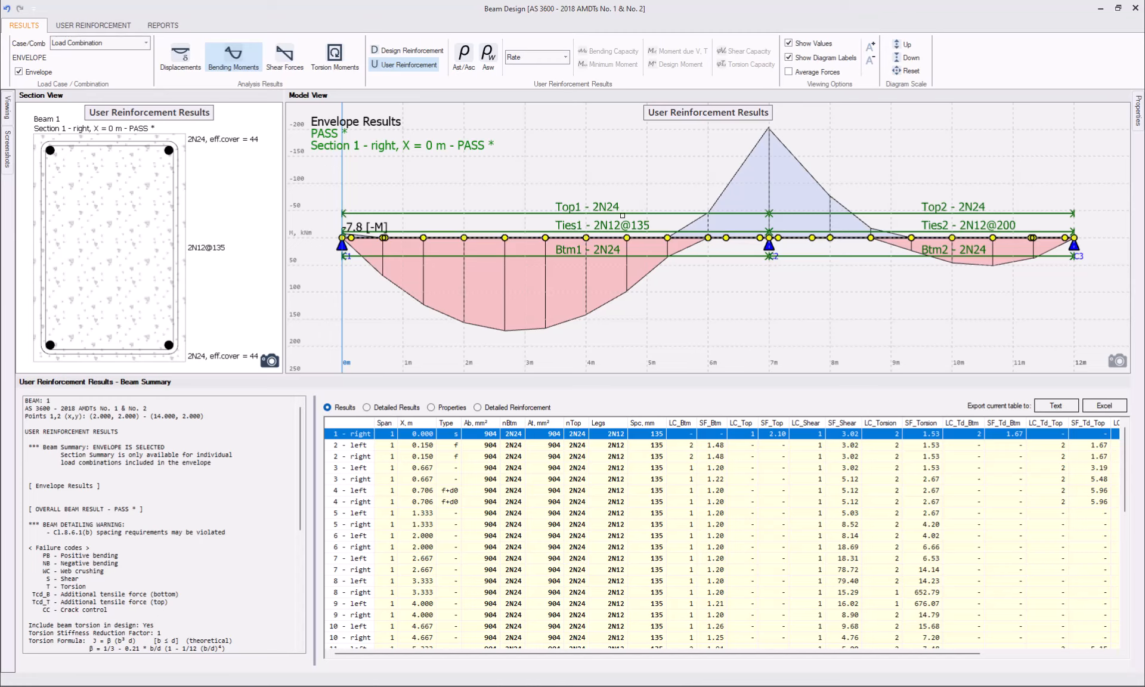
Inspect the sections at 0.706 m and 4.667 m, comparing the design reinforcement results with the user reinforcement results
{"action": "left_click", "coordinate": [622, 502]}
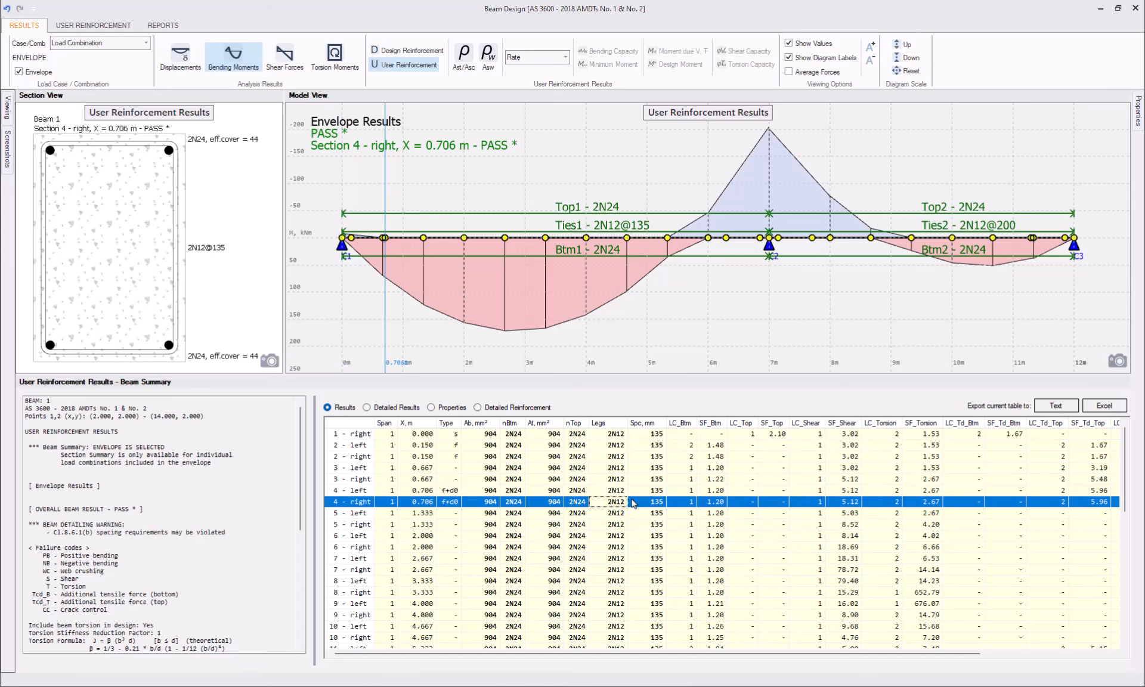
{"action": "left_click", "coordinate": [625, 149]}
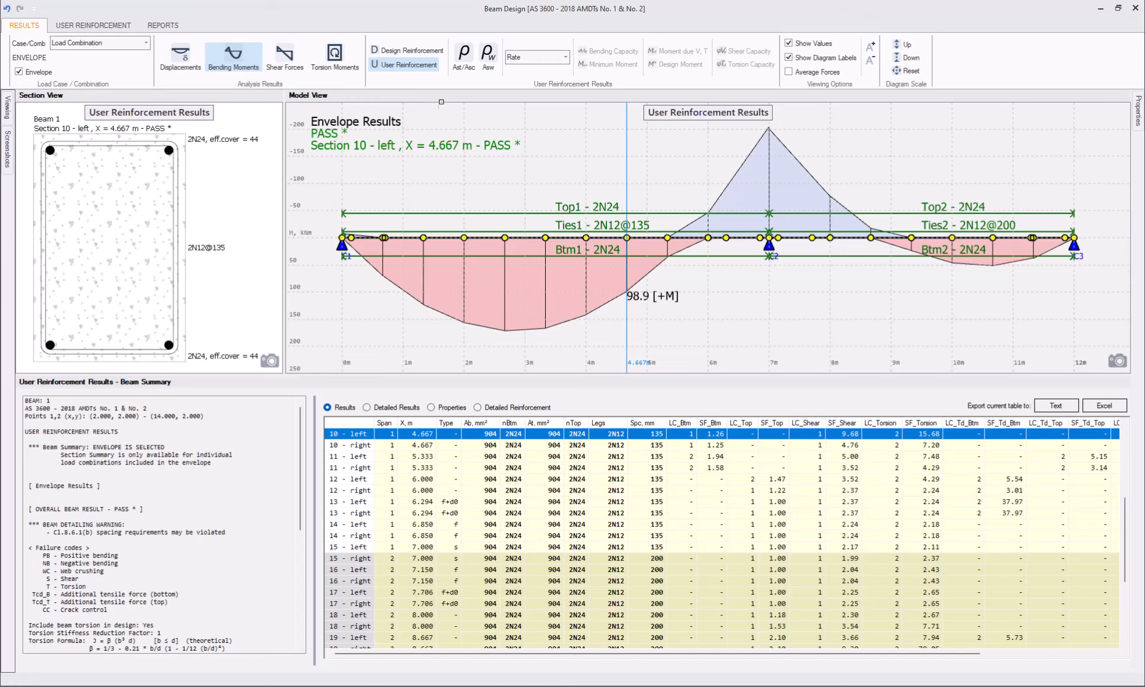
{"action": "left_click", "coordinate": [397, 54]}
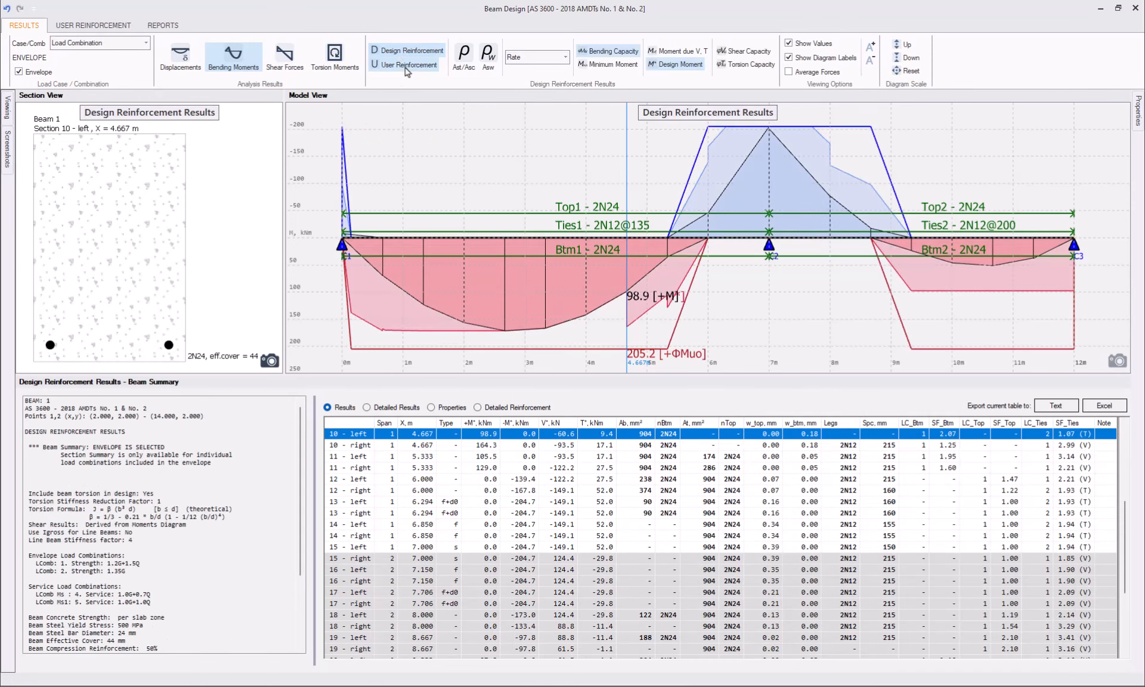
{"action": "left_click", "coordinate": [406, 66]}
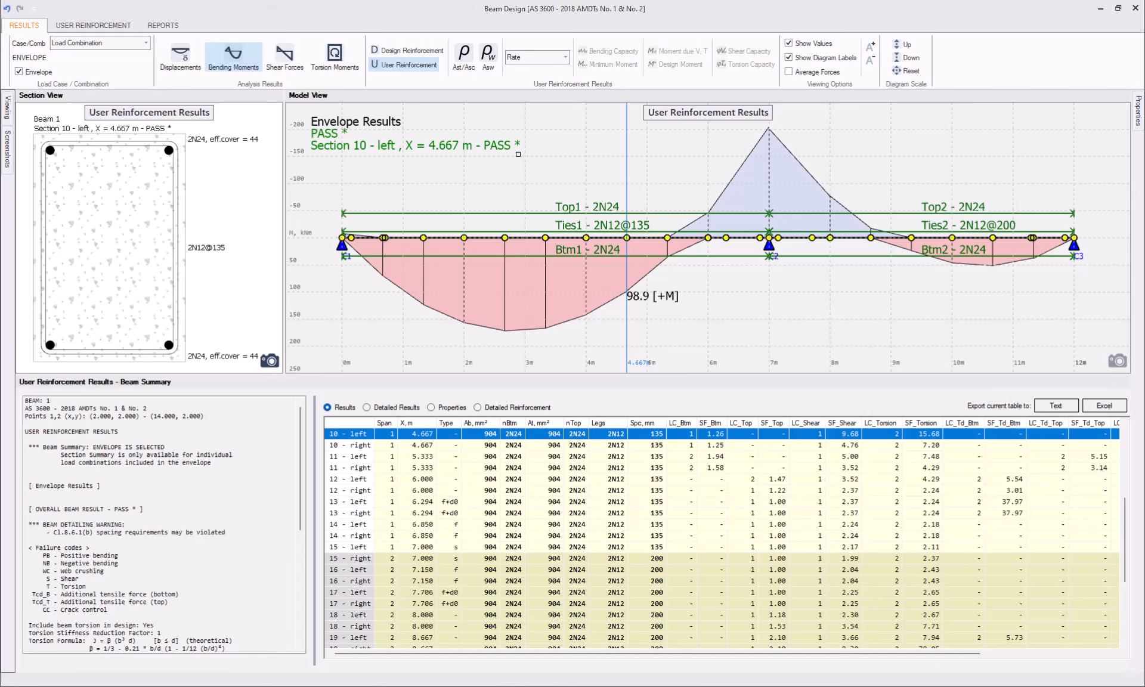
{"action": "key", "text": "d"}
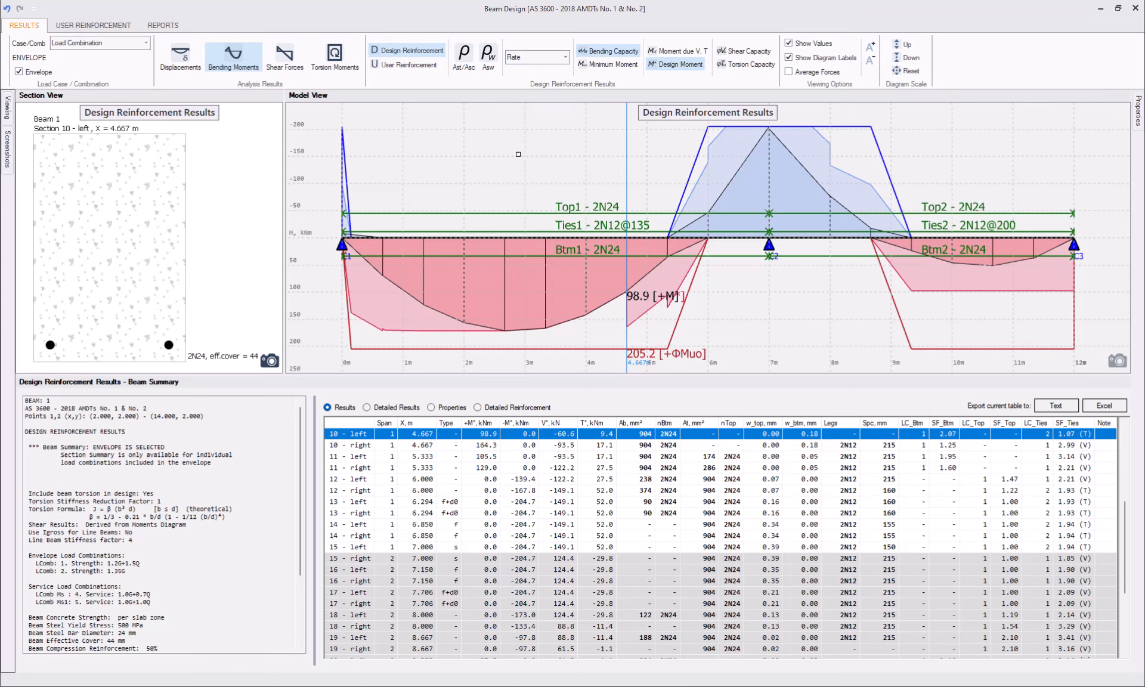
{"action": "key", "text": "u"}
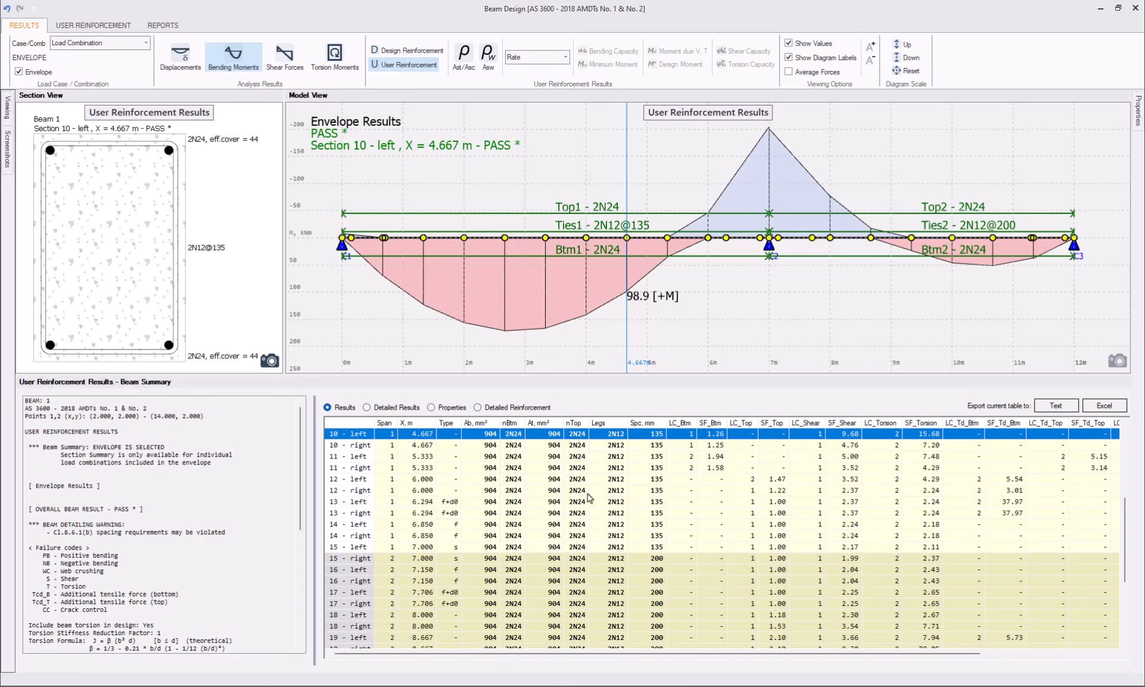
Review the right section at 6 m and its summary, and turn off the envelope to show individual load combination results
{"action": "left_click", "coordinate": [431, 491]}
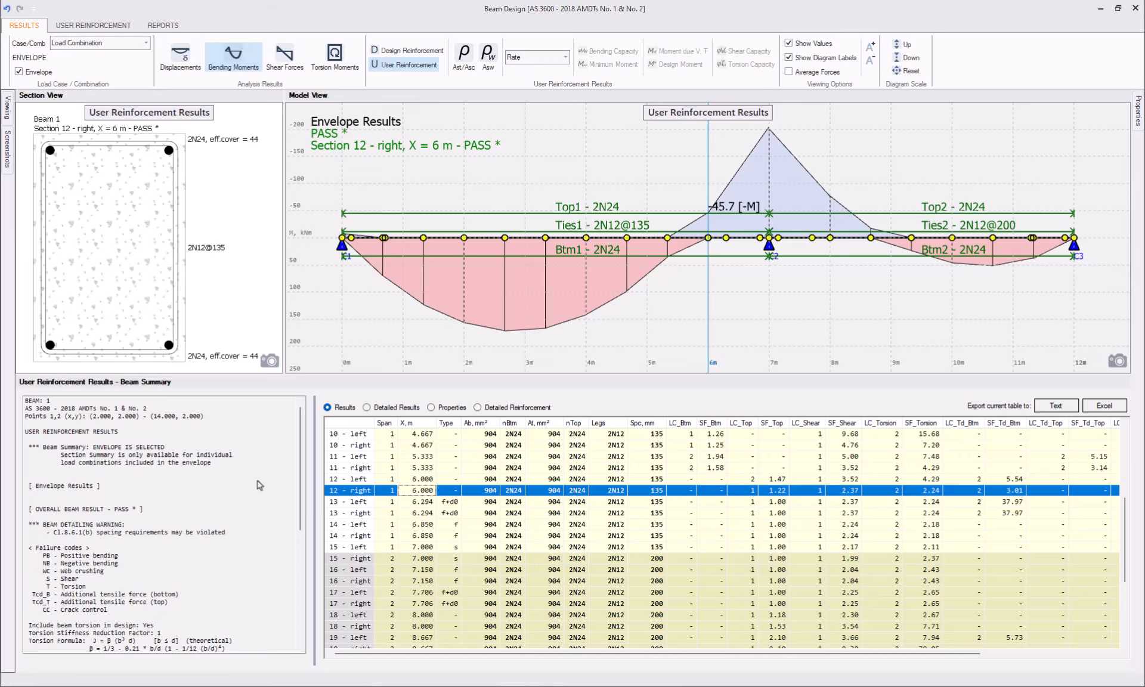
{"action": "scroll", "coordinate": [254, 486], "scroll_direction": "down", "scroll_amount": 1}
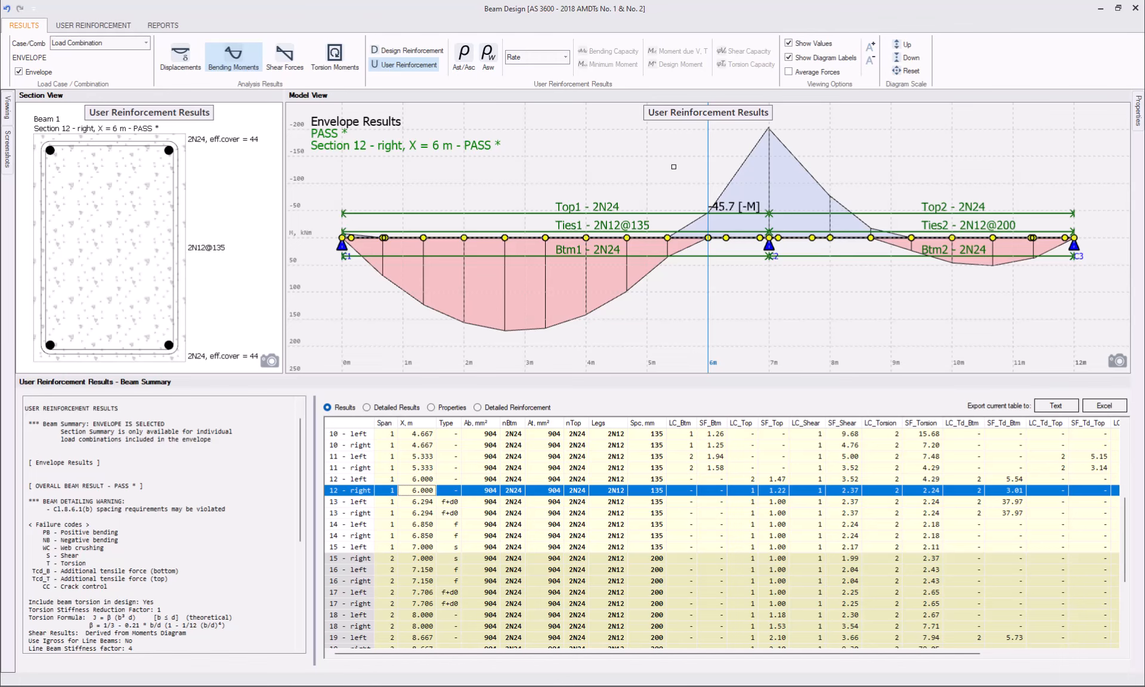
{"action": "left_click", "coordinate": [26, 72]}
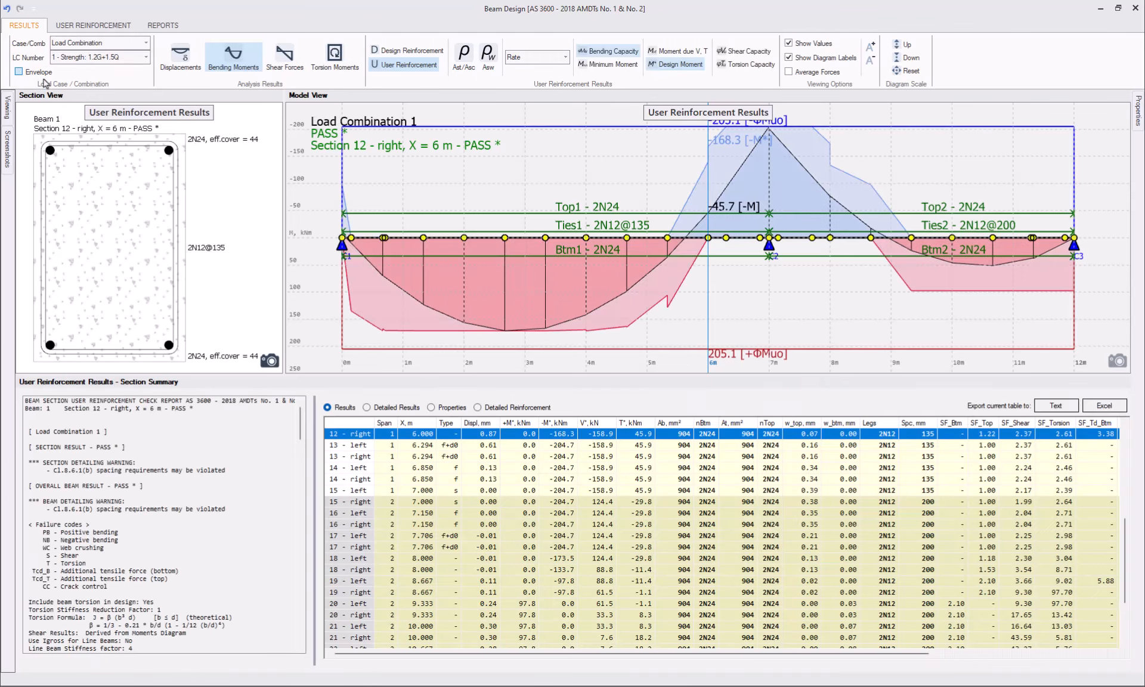
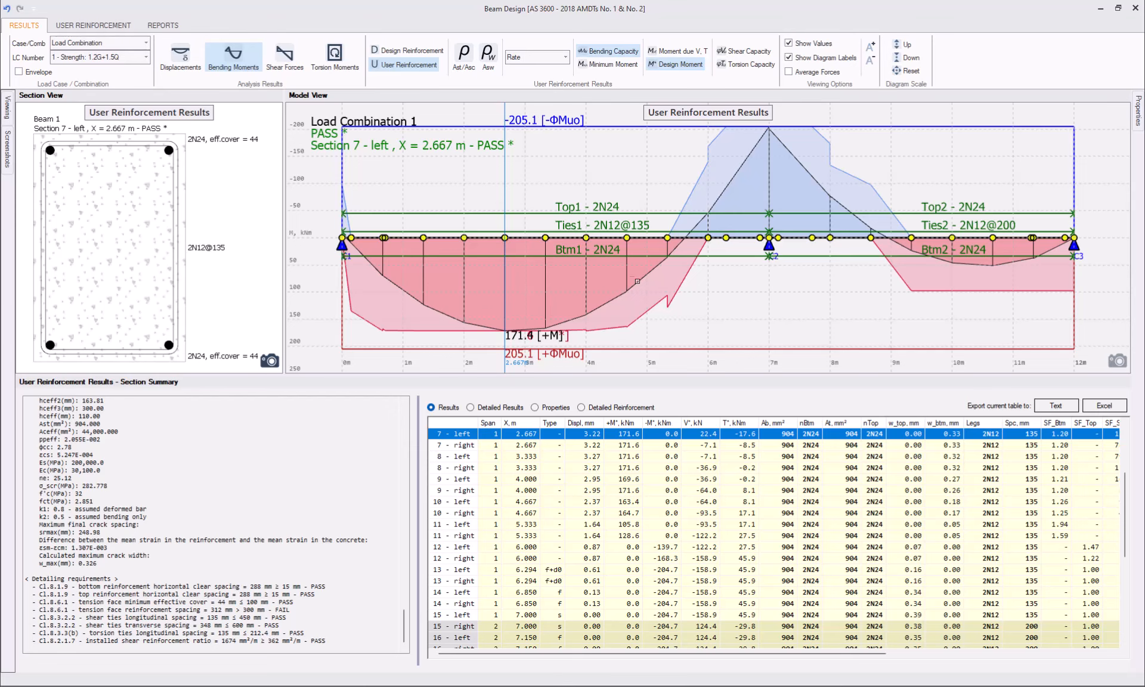
Keep the properties of the Btm1 reinforcement displayed and set its number of bars to 3
{"action": "left_click", "coordinate": [607, 250]}
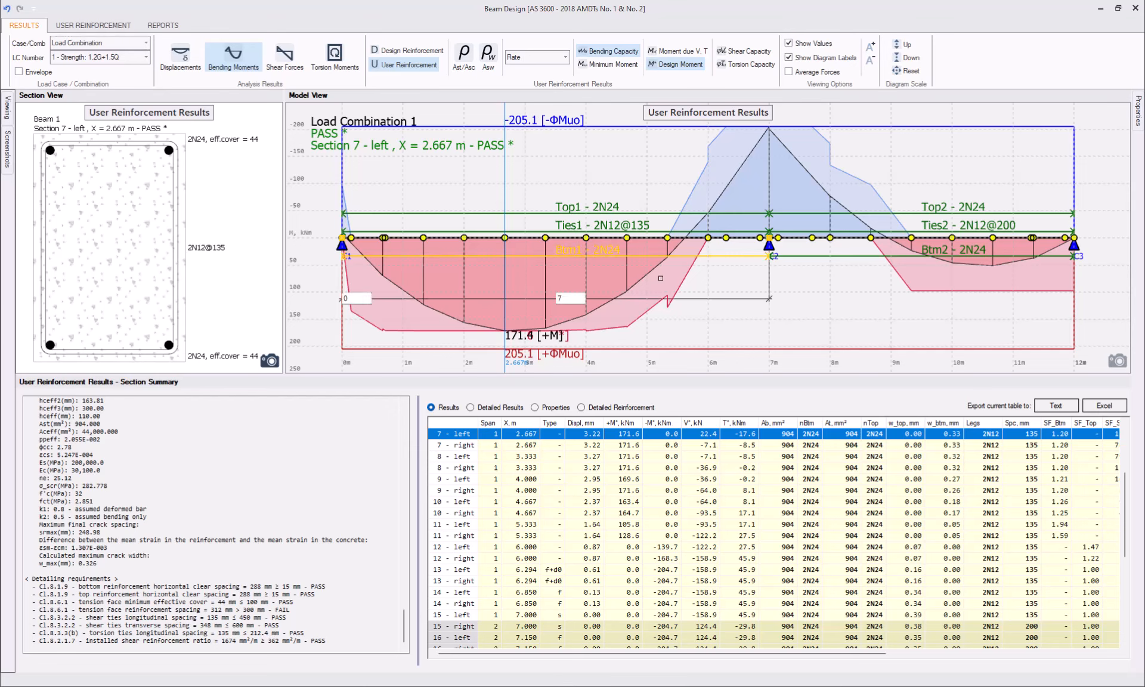
{"action": "left_click", "coordinate": [1139, 112]}
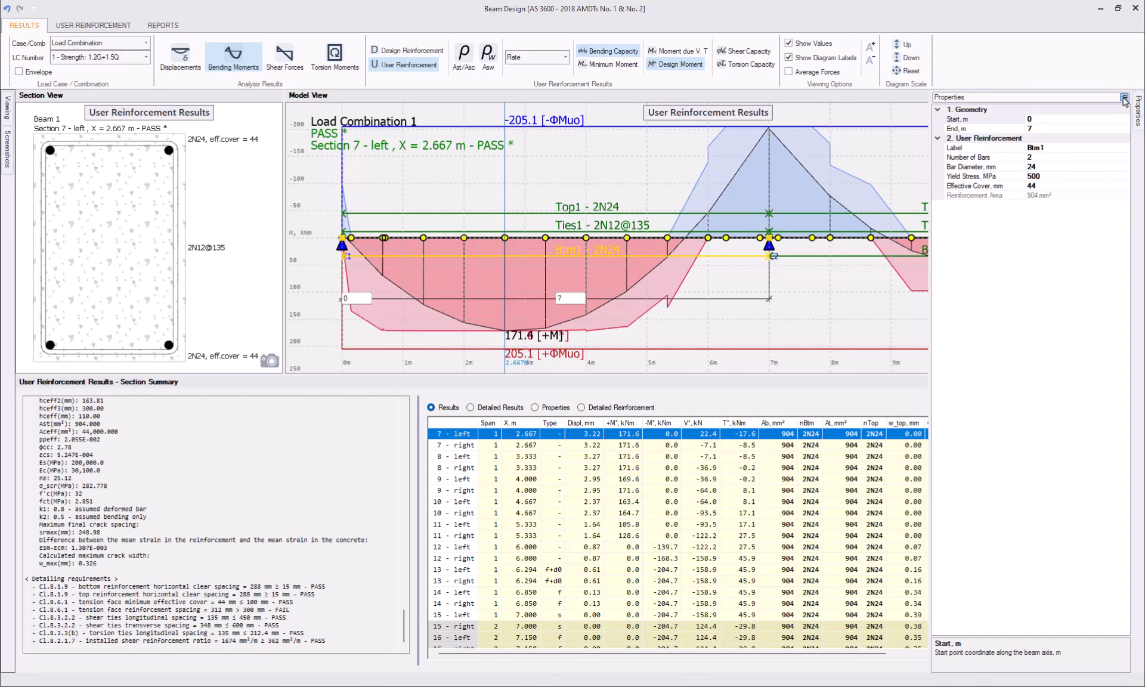
{"action": "left_click", "coordinate": [1124, 97]}
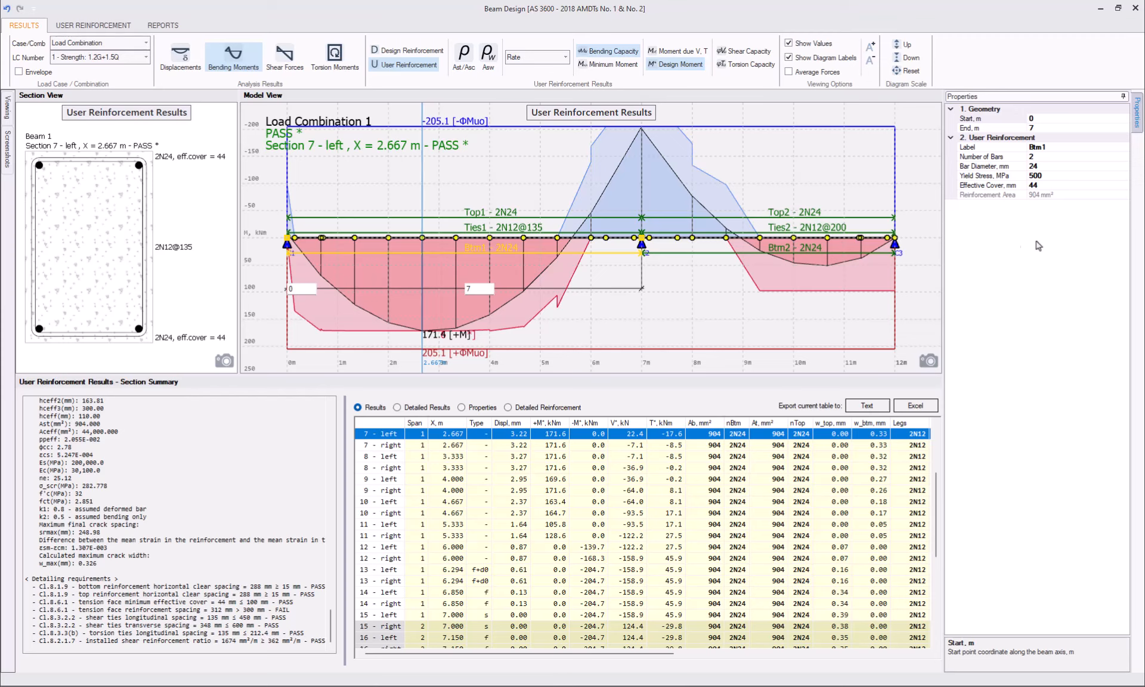
{"action": "left_click", "coordinate": [1038, 157]}
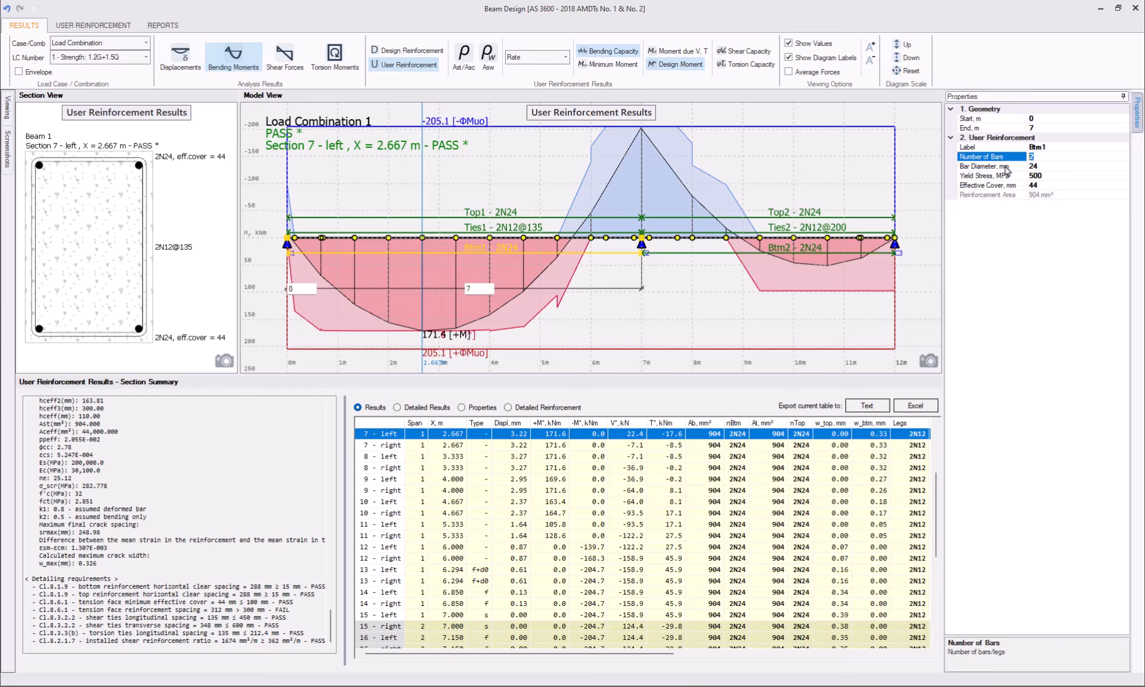
{"action": "type", "text": "3"}
{"action": "key", "text": "Return"}
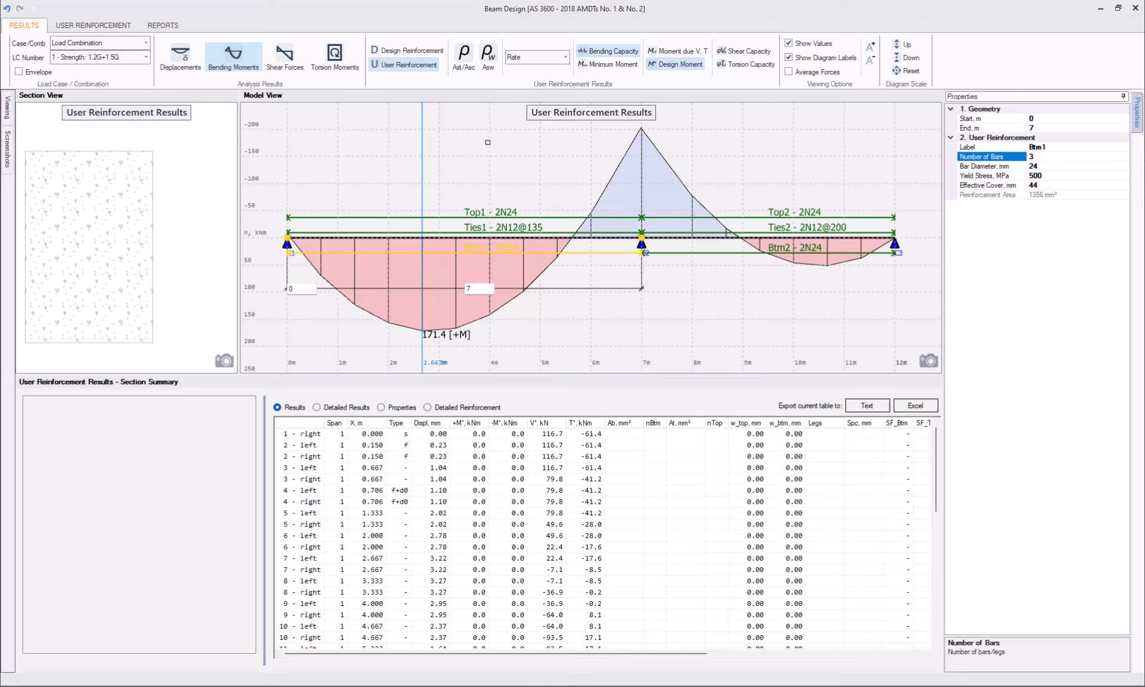
Set the Btm1 reinforcement's bar diameter to 20 mm and its effective cover to 42 mm
{"action": "left_click", "coordinate": [107, 26]}
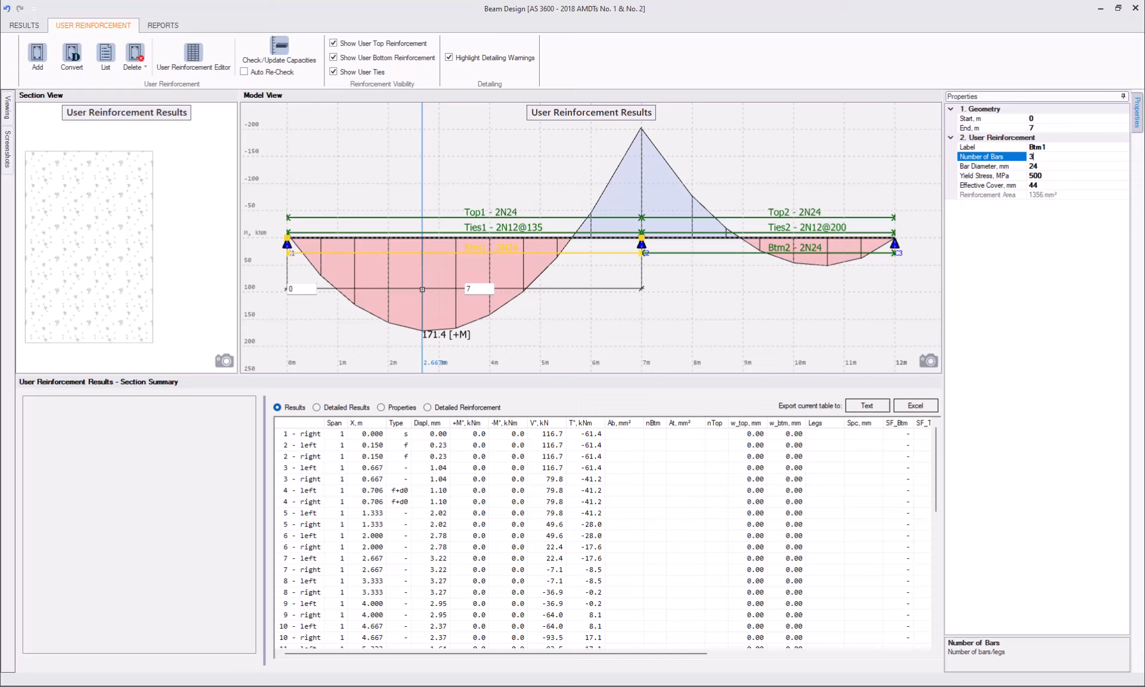
{"action": "left_click", "coordinate": [1062, 166]}
{"action": "double_click", "coordinate": [1061, 166]}
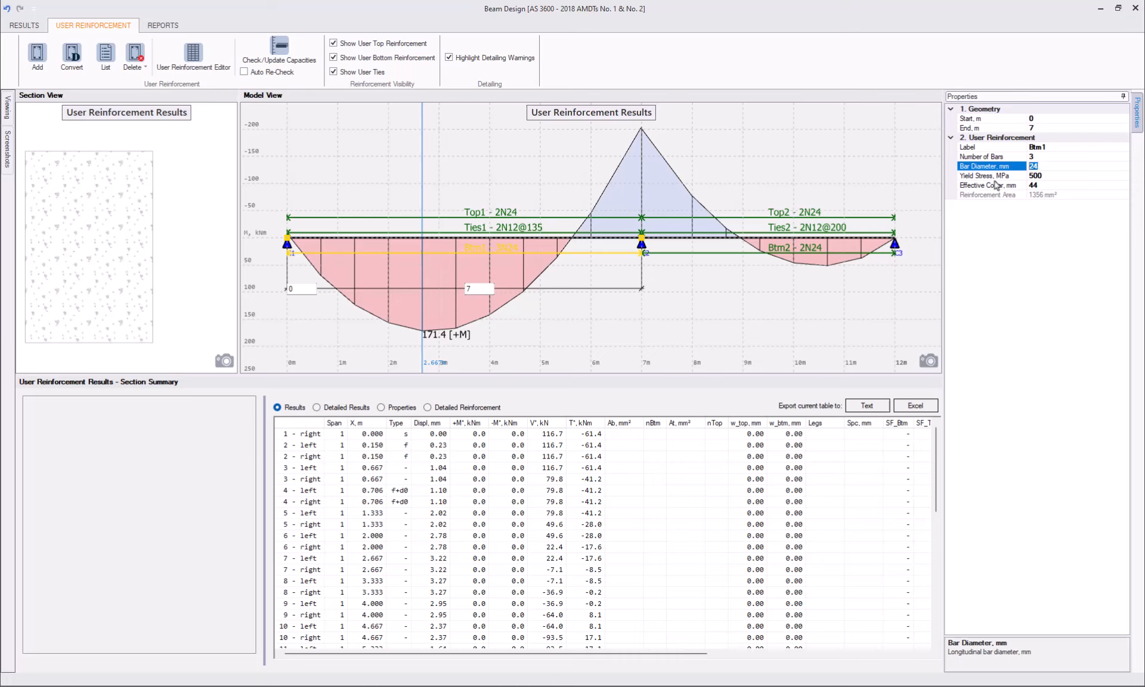
{"action": "type", "text": "20"}
{"action": "key", "text": "Return"}
{"action": "left_click", "coordinate": [1041, 186]}
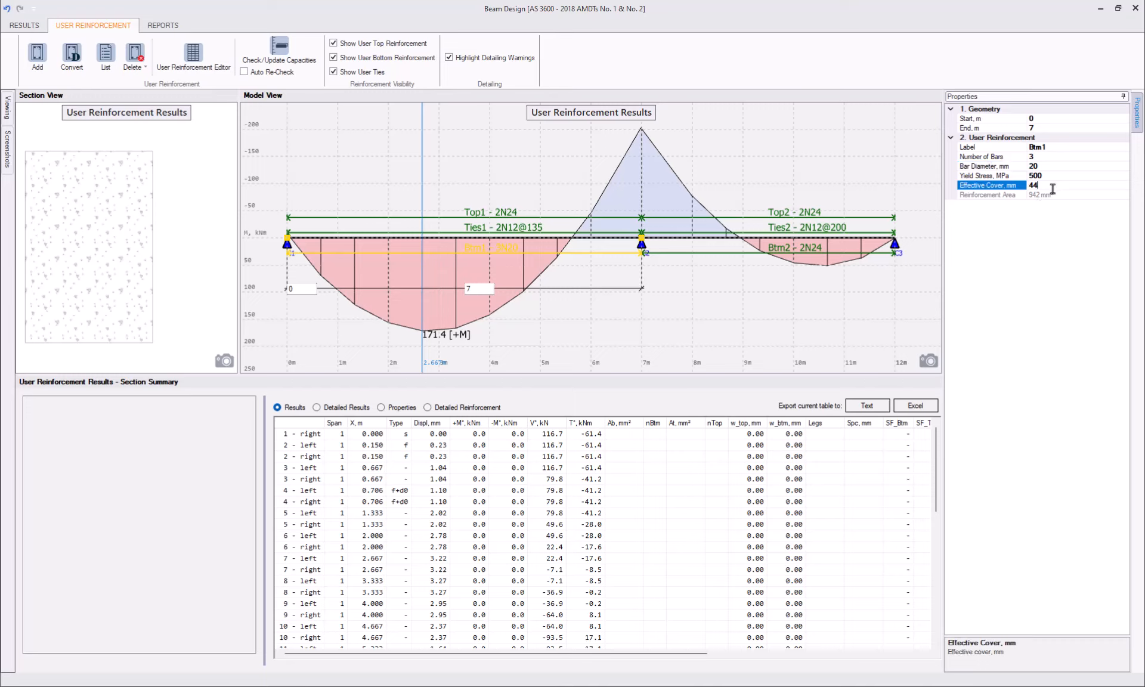
{"action": "key", "text": "BackSpace"}
{"action": "type", "text": "2"}
{"action": "left_click", "coordinate": [709, 300]}
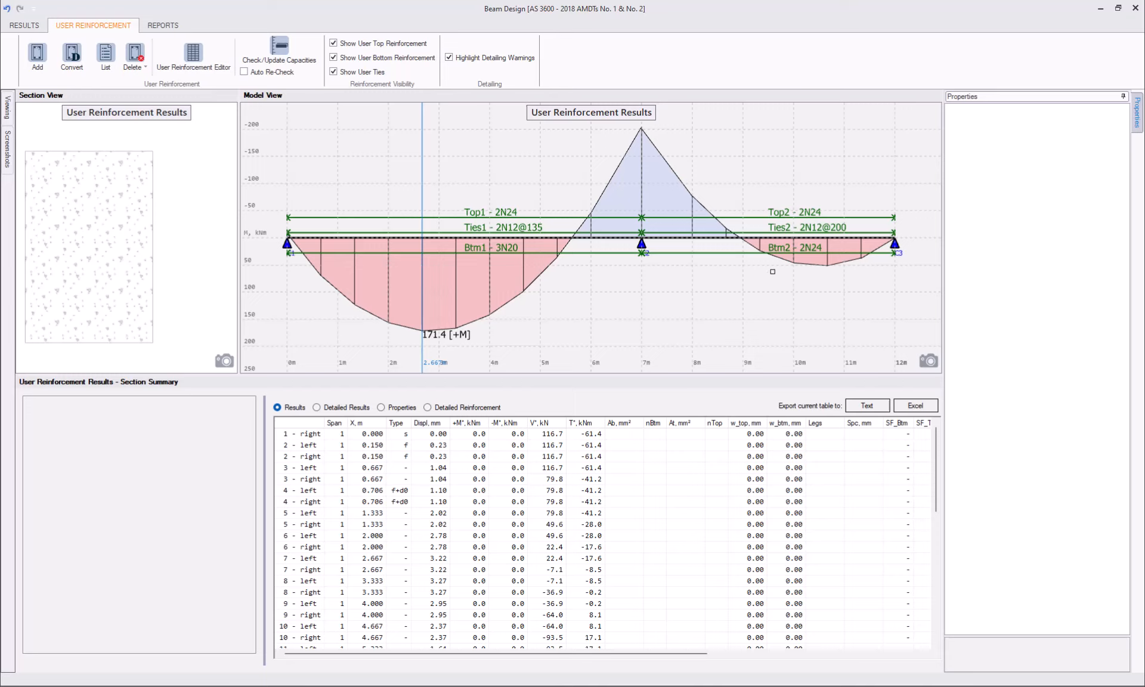
Edit the Btm2 reinforcement to 3 bars of 20 mm diameter with 42 mm effective cover
{"action": "left_click", "coordinate": [785, 251]}
{"action": "right_click", "coordinate": [784, 251]}
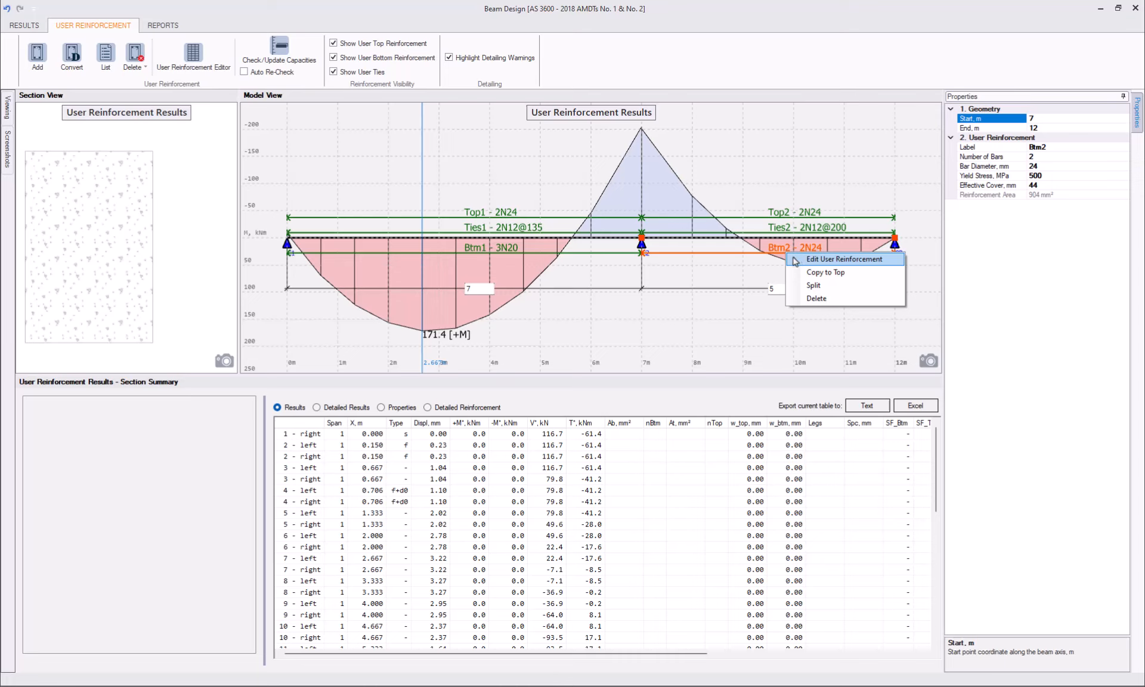
{"action": "left_click", "coordinate": [797, 261]}
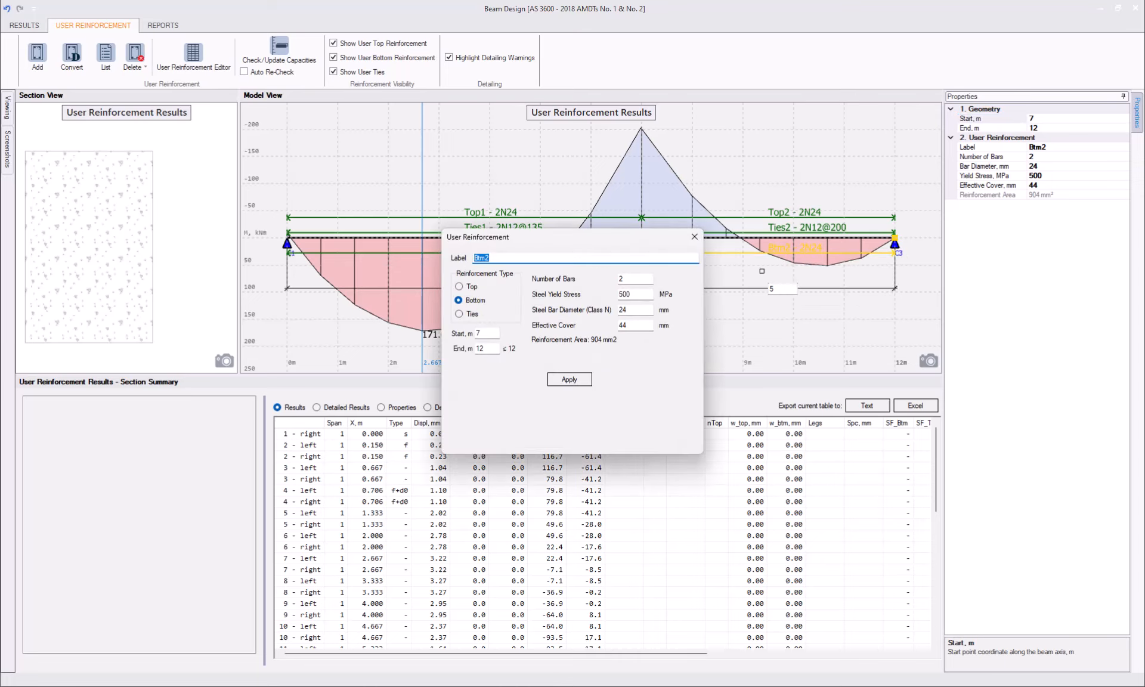
{"action": "double_click", "coordinate": [628, 278]}
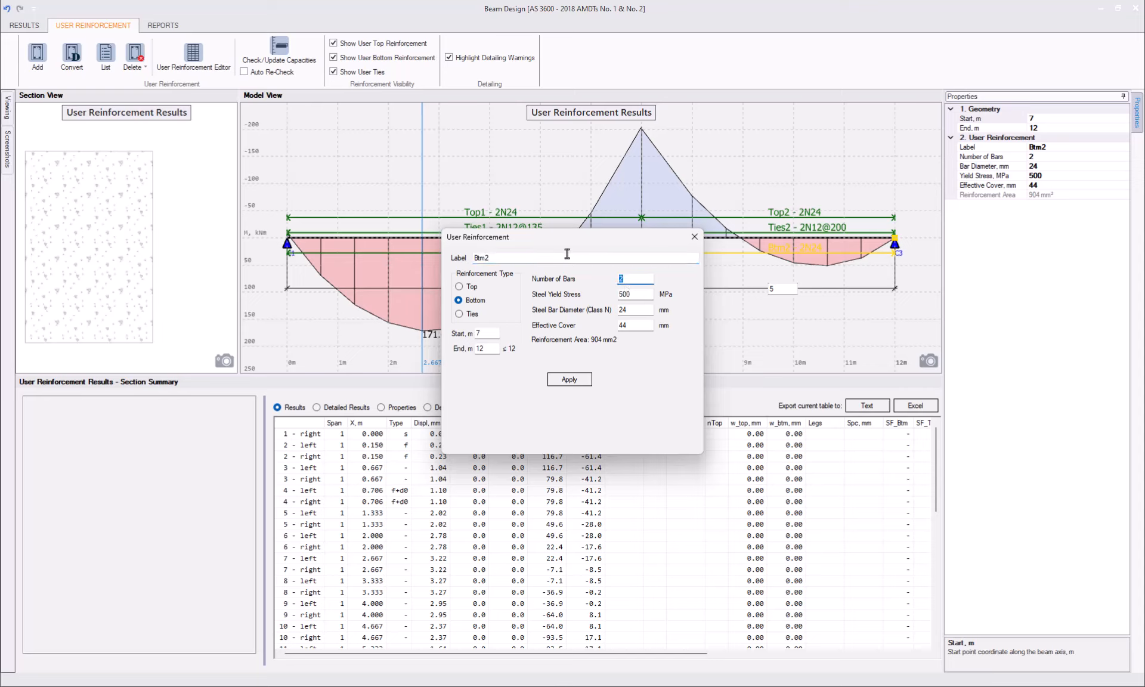
{"action": "type", "text": "3"}
{"action": "double_click", "coordinate": [628, 310]}
{"action": "type", "text": "20"}
{"action": "double_click", "coordinate": [628, 325]}
{"action": "type", "text": "42"}
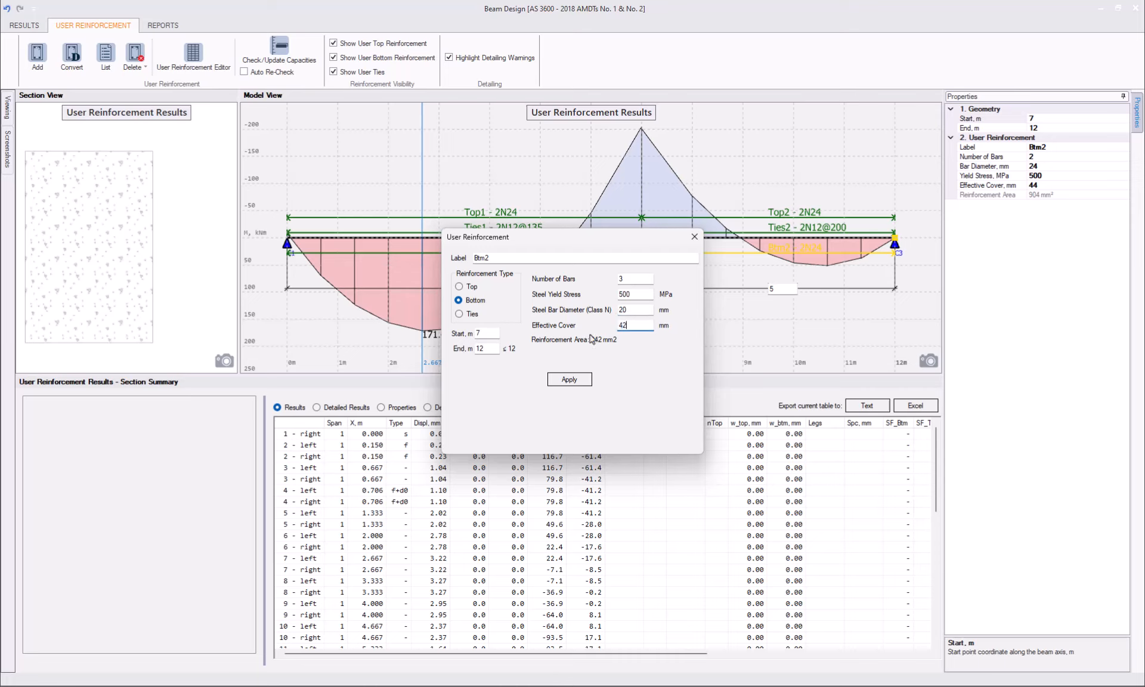
{"action": "left_click", "coordinate": [569, 380]}
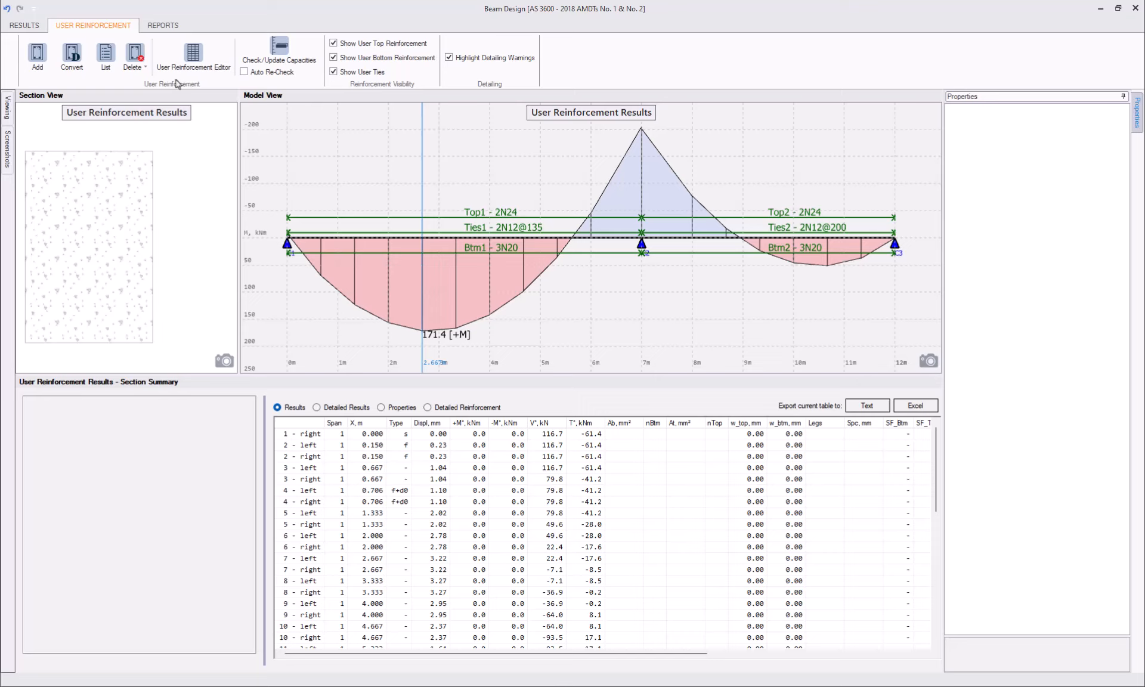
Set the number of bars to 3 for both Top1 and Top2 in the User Reinforcement Editor
{"action": "left_click", "coordinate": [205, 62]}
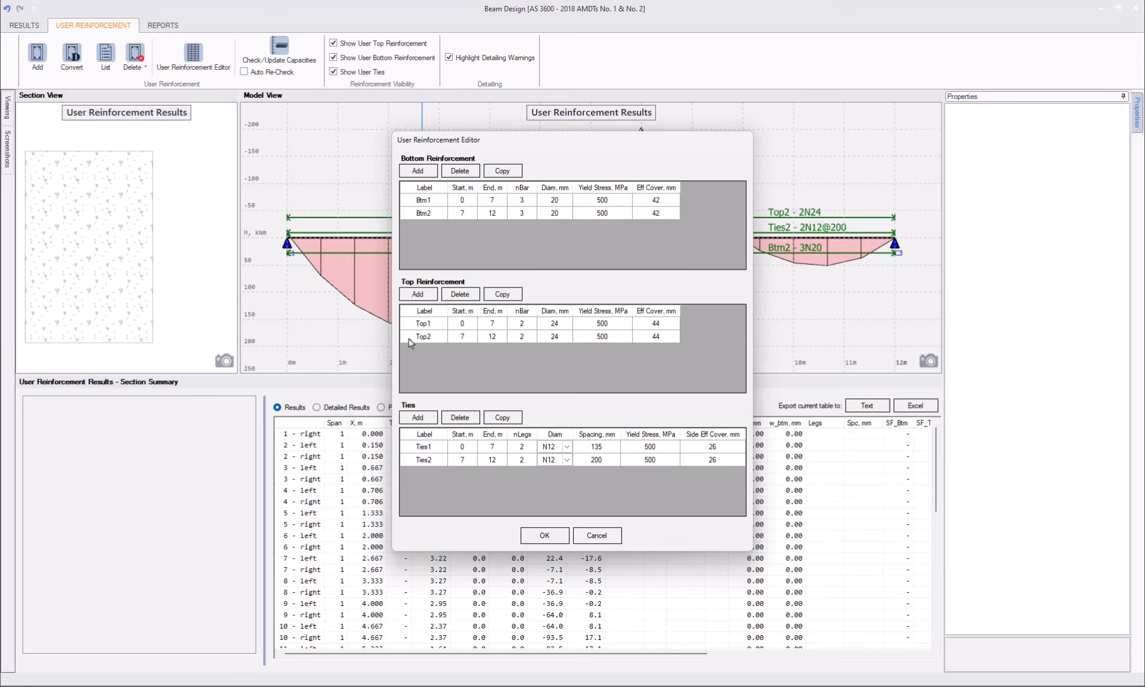
{"action": "left_click", "coordinate": [525, 328]}
{"action": "type", "text": "3"}
{"action": "left_click", "coordinate": [528, 339]}
{"action": "type", "text": "3"}
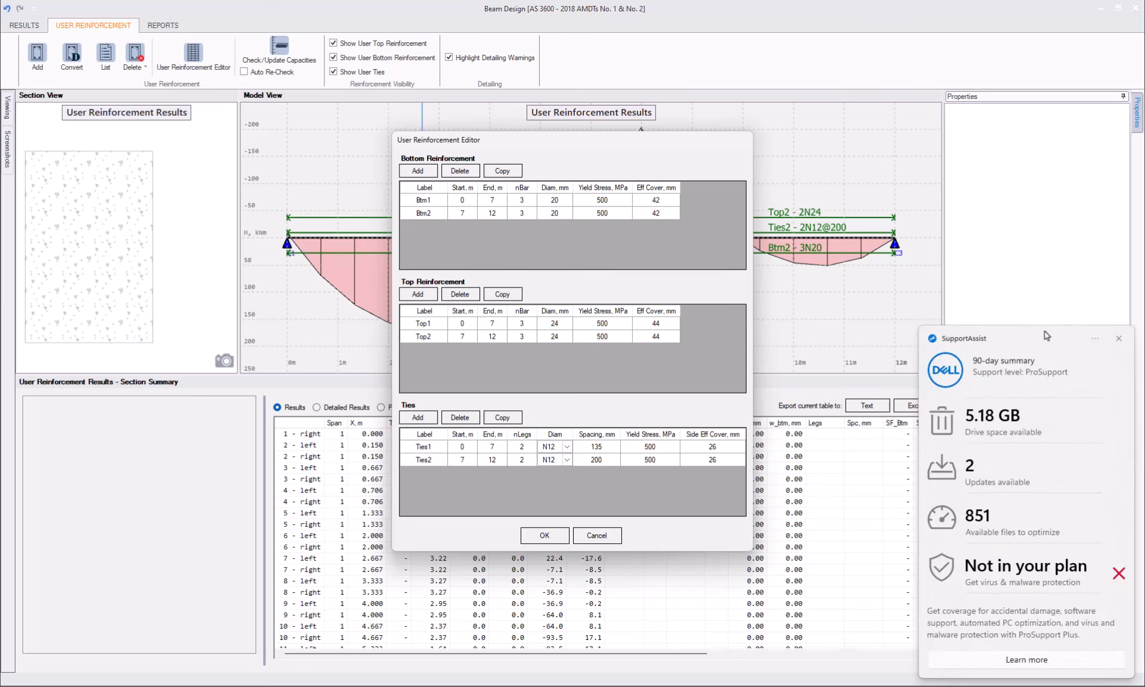
{"action": "left_click", "coordinate": [1119, 338]}
Set Top1 and Top2 to 20 mm bar diameter and 42 mm effective cover, and update the beam's capacity check
{"action": "left_click", "coordinate": [563, 326]}
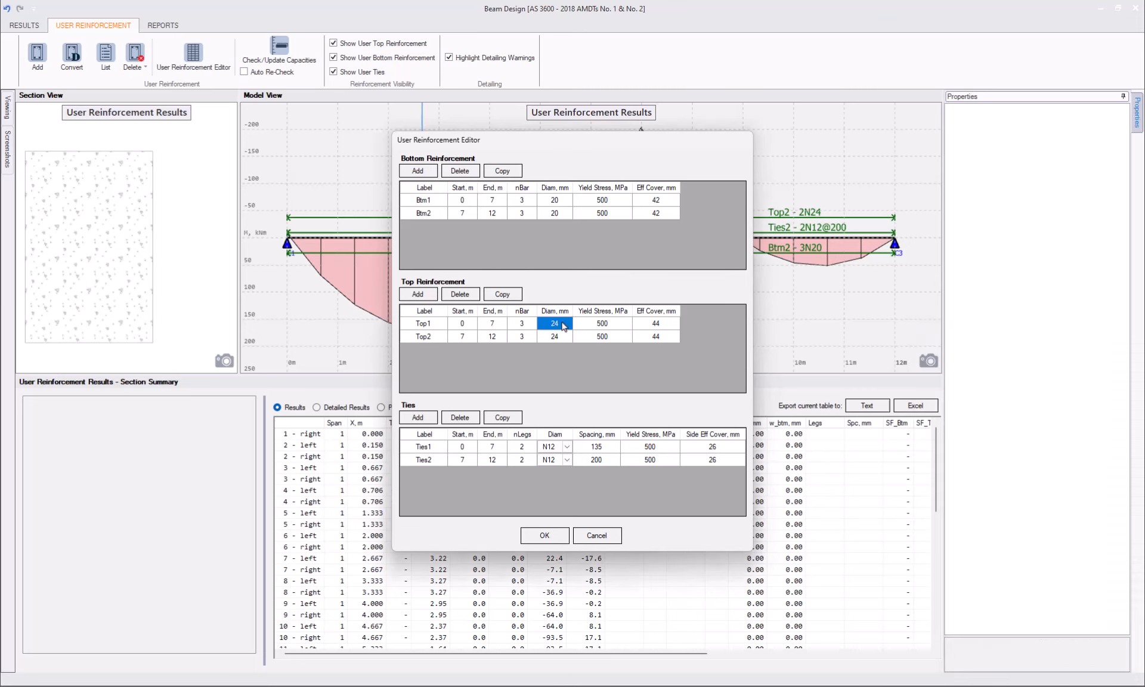
{"action": "type", "text": "20"}
{"action": "left_click", "coordinate": [561, 337]}
{"action": "type", "text": "20"}
{"action": "left_click", "coordinate": [656, 325]}
{"action": "type", "text": "42"}
{"action": "left_click", "coordinate": [659, 338]}
{"action": "type", "text": "42"}
{"action": "left_click", "coordinate": [544, 535]}
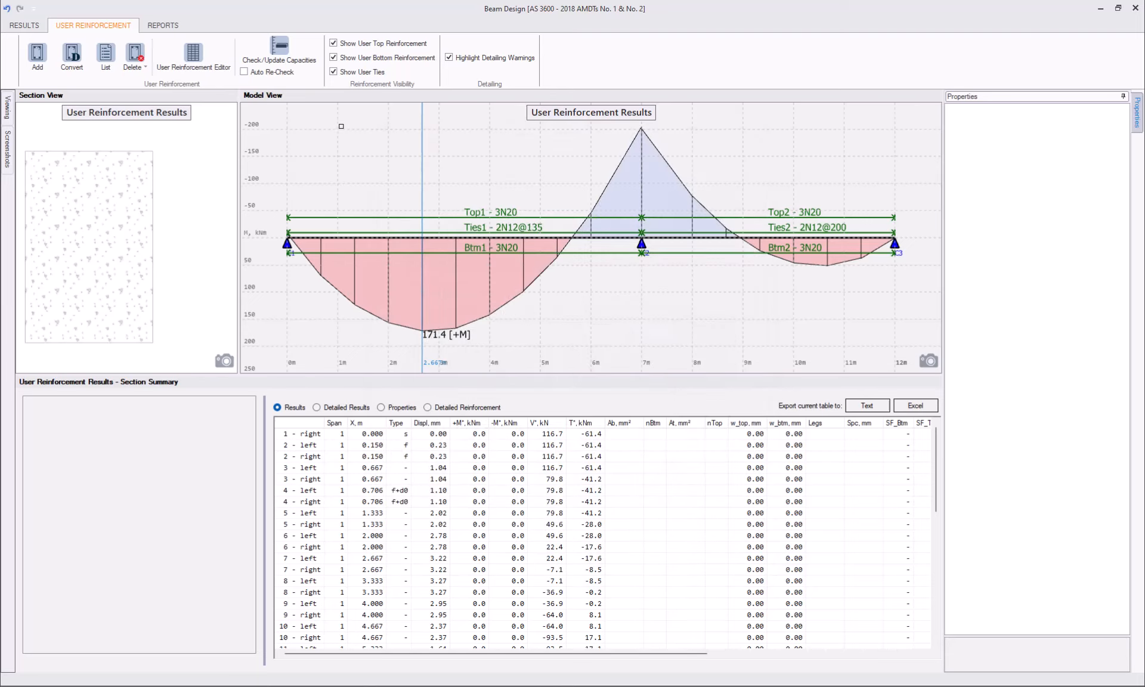
{"action": "left_click", "coordinate": [286, 60]}
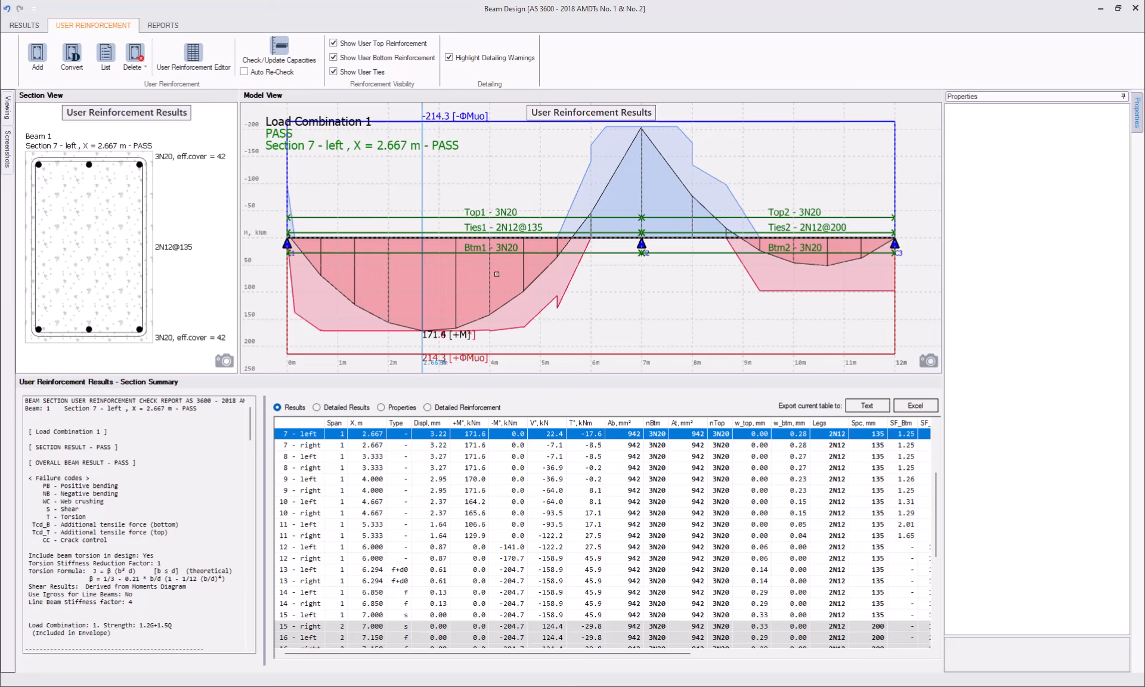
Split the Top1 reinforcement of the first span into two segments
{"action": "left_click", "coordinate": [474, 213]}
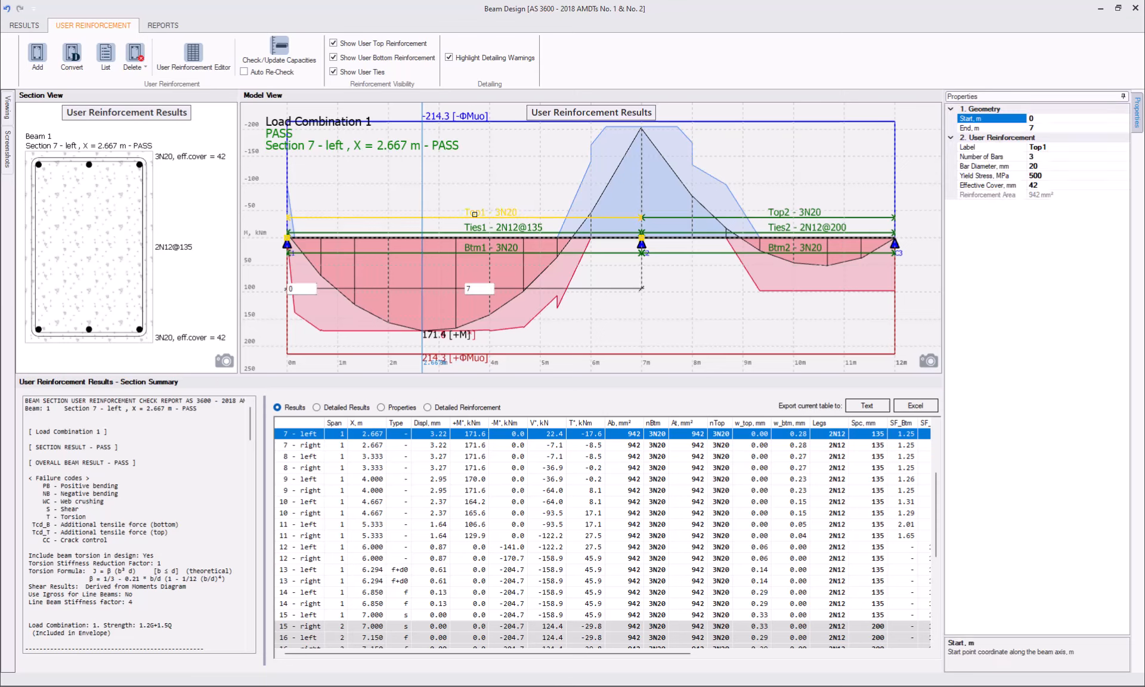
{"action": "right_click", "coordinate": [475, 214]}
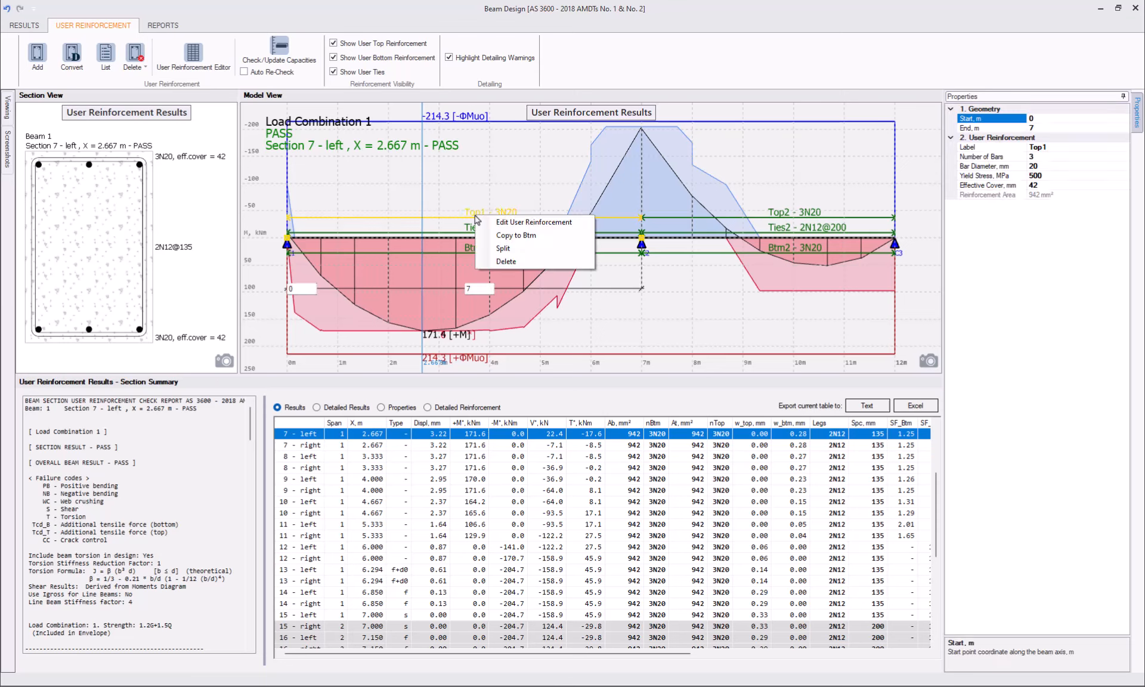
{"action": "left_click", "coordinate": [518, 249]}
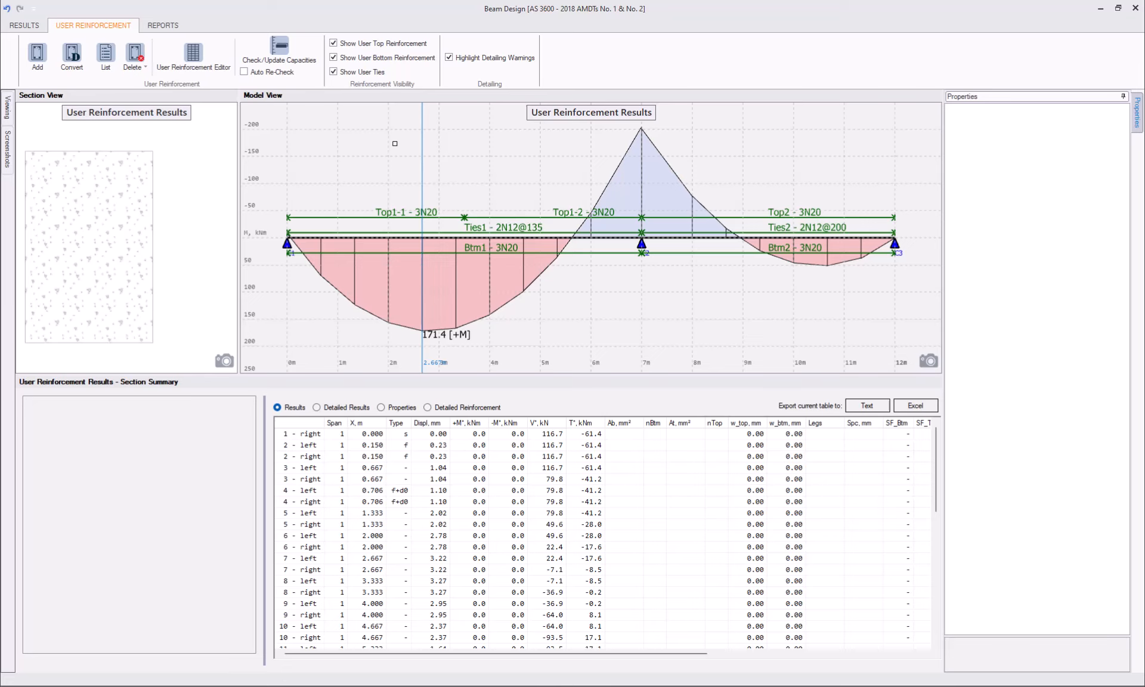
Show the design reinforcement results on the bending moment diagram and hide the bending capacity envelope
{"action": "left_click", "coordinate": [36, 28]}
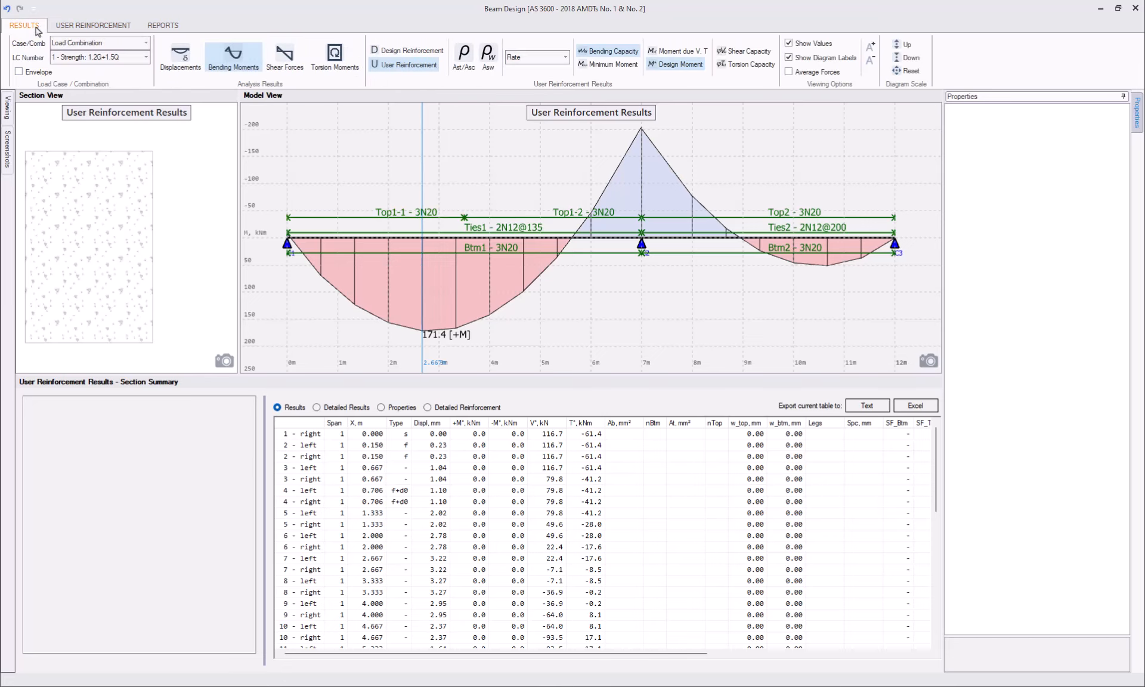
{"action": "left_click", "coordinate": [411, 51]}
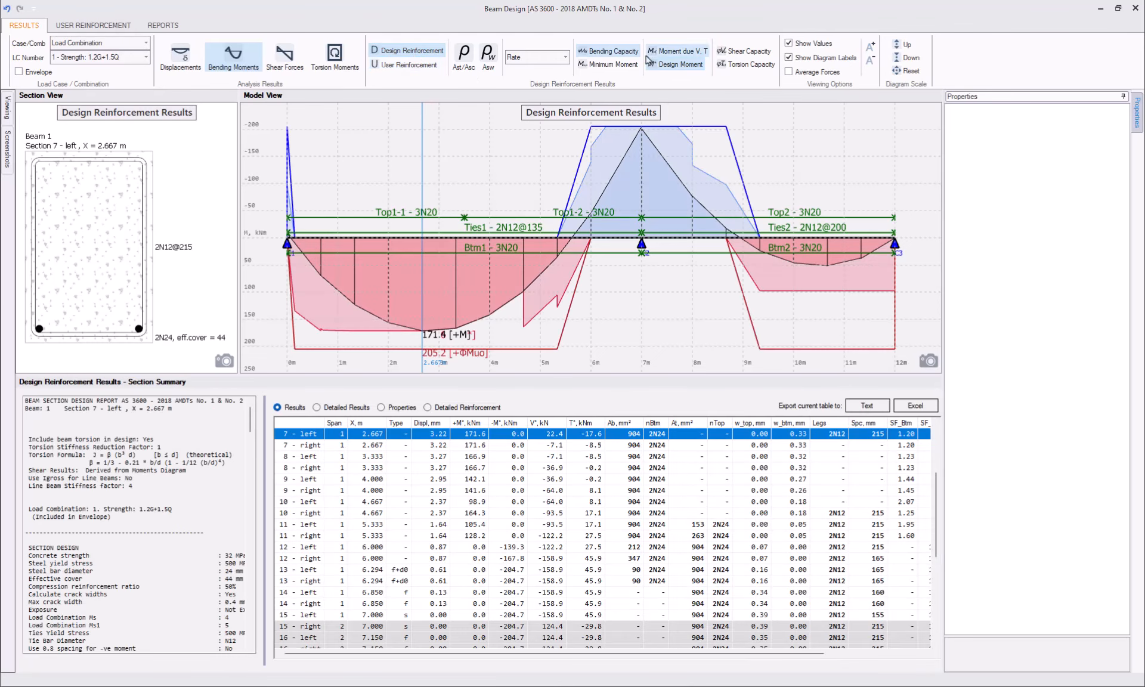
{"action": "left_click", "coordinate": [650, 53]}
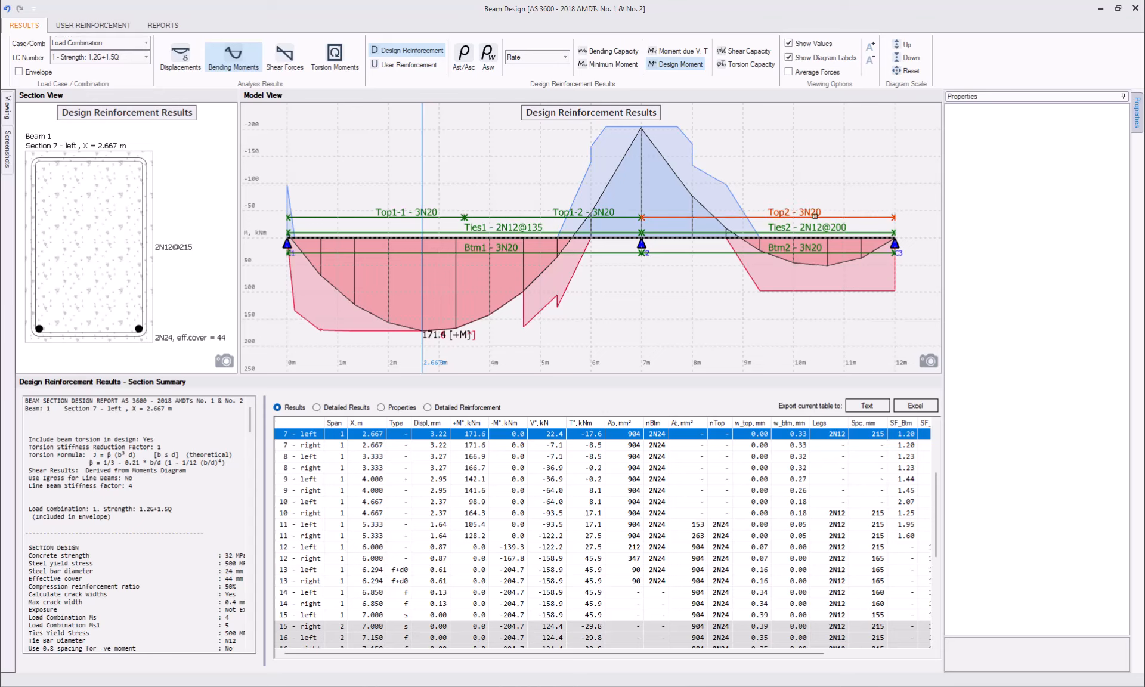
Move the start of Top2 to about 9.39 m and extend the end of Top1-2 to the same point
{"action": "left_click", "coordinate": [815, 216]}
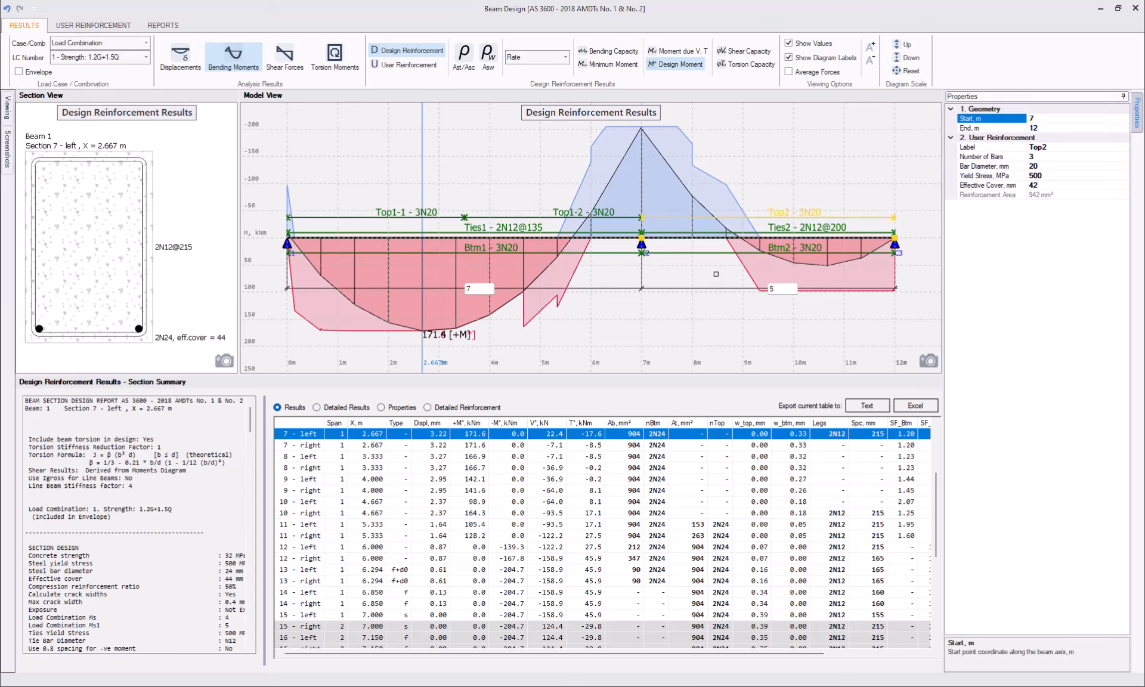
{"action": "left_click_drag", "start_coordinate": [642, 237], "coordinate": [763, 241]}
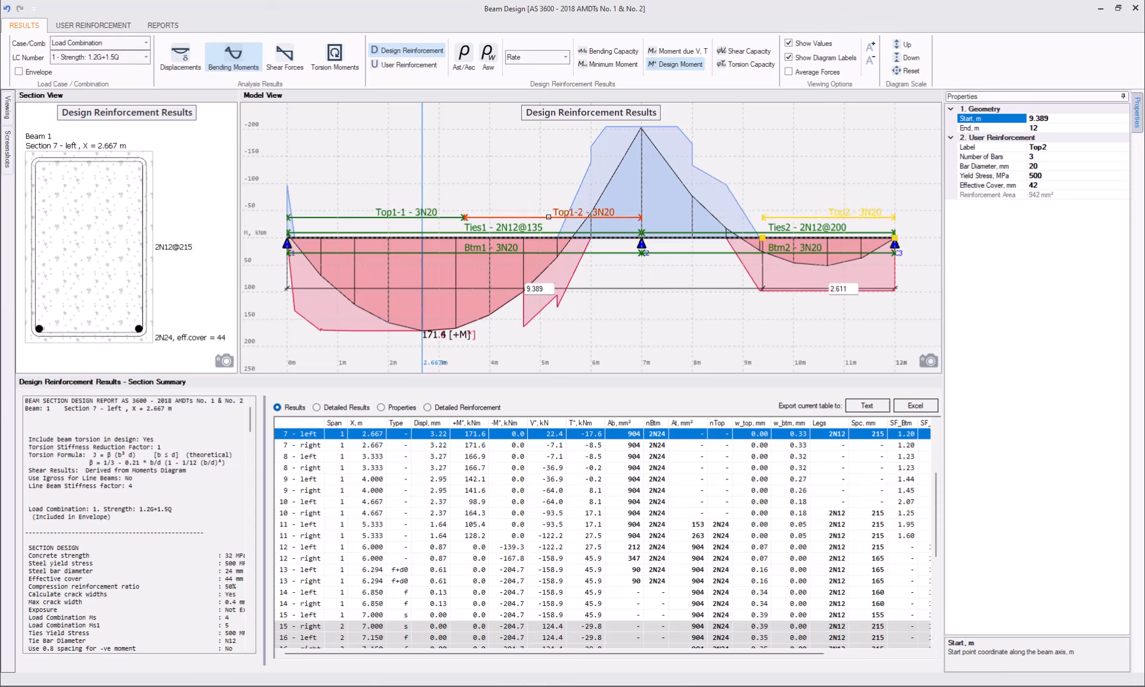
{"action": "left_click", "coordinate": [577, 218]}
{"action": "left_click_drag", "start_coordinate": [641, 218], "coordinate": [762, 218]}
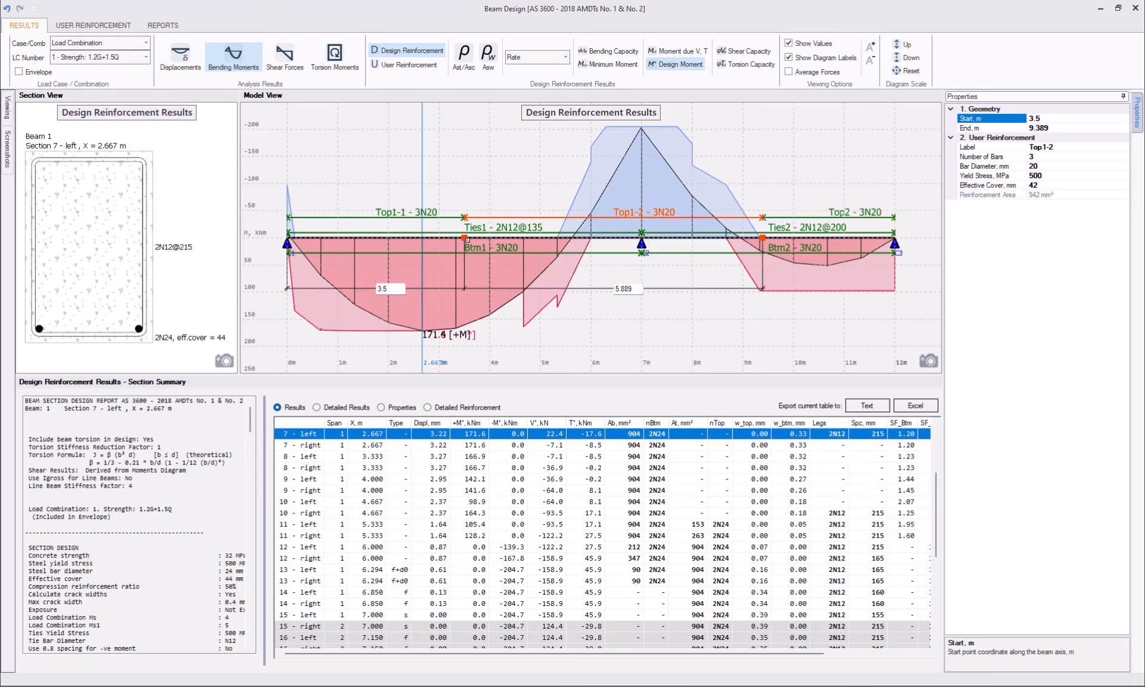
Move the start of Top1-2 to about 5.21 m and extend the end of Top1-1 to meet it
{"action": "left_click_drag", "start_coordinate": [464, 218], "coordinate": [550, 249]}
{"action": "left_click", "coordinate": [433, 216]}
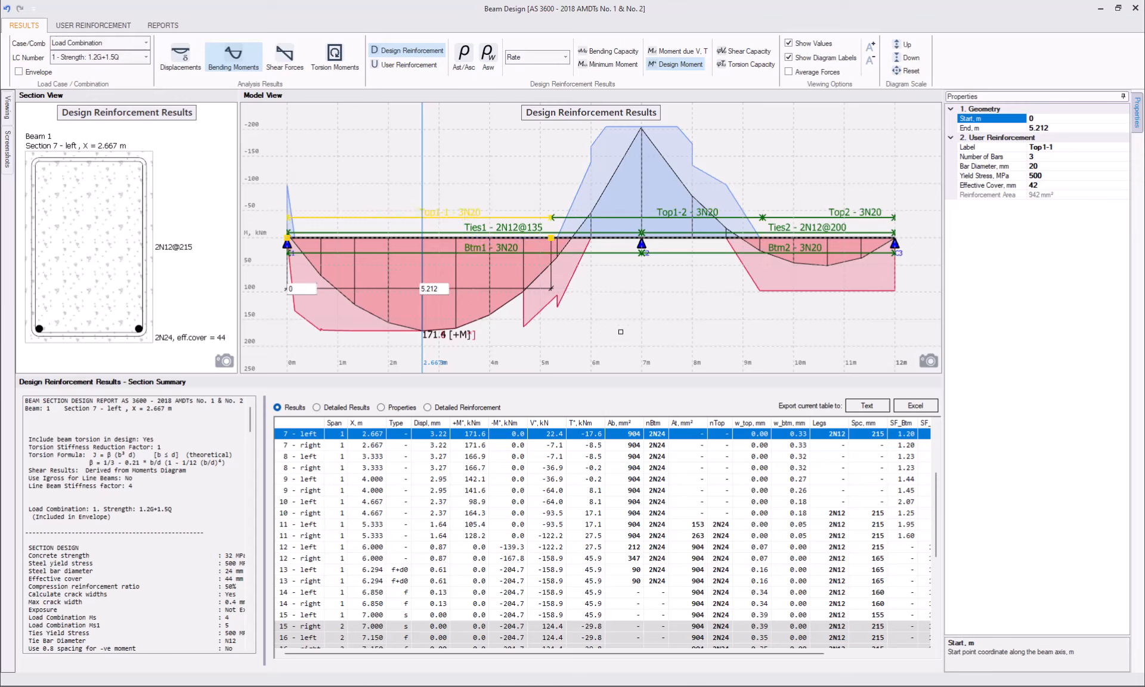
{"action": "left_click", "coordinate": [704, 217]}
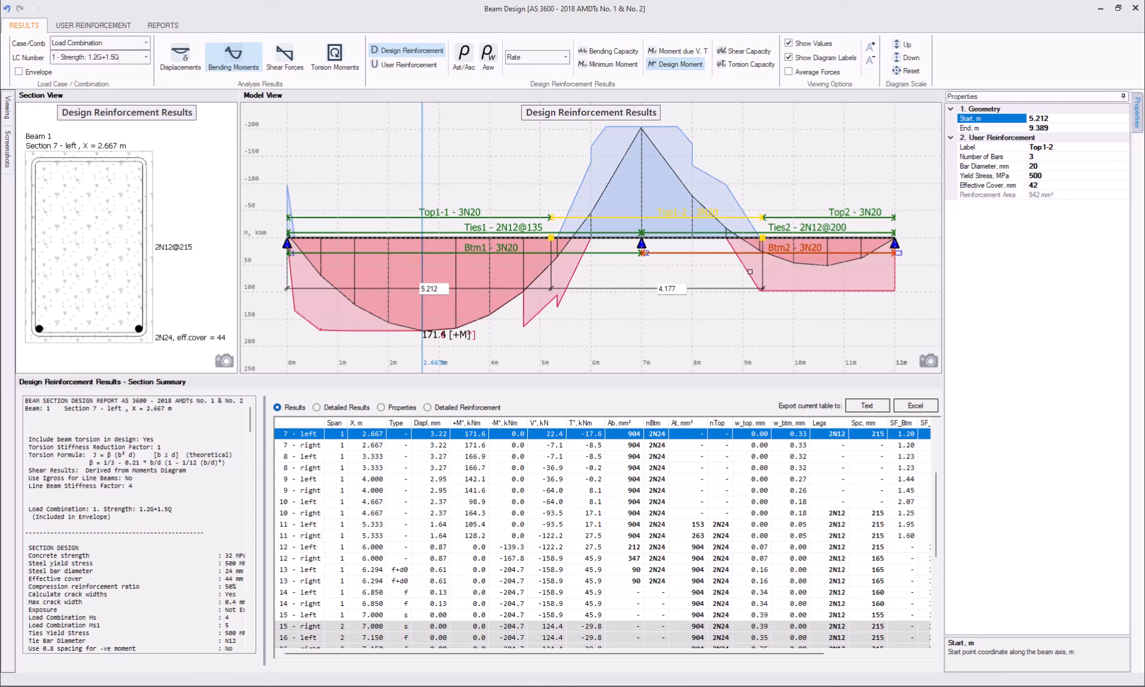
{"action": "left_click", "coordinate": [692, 334]}
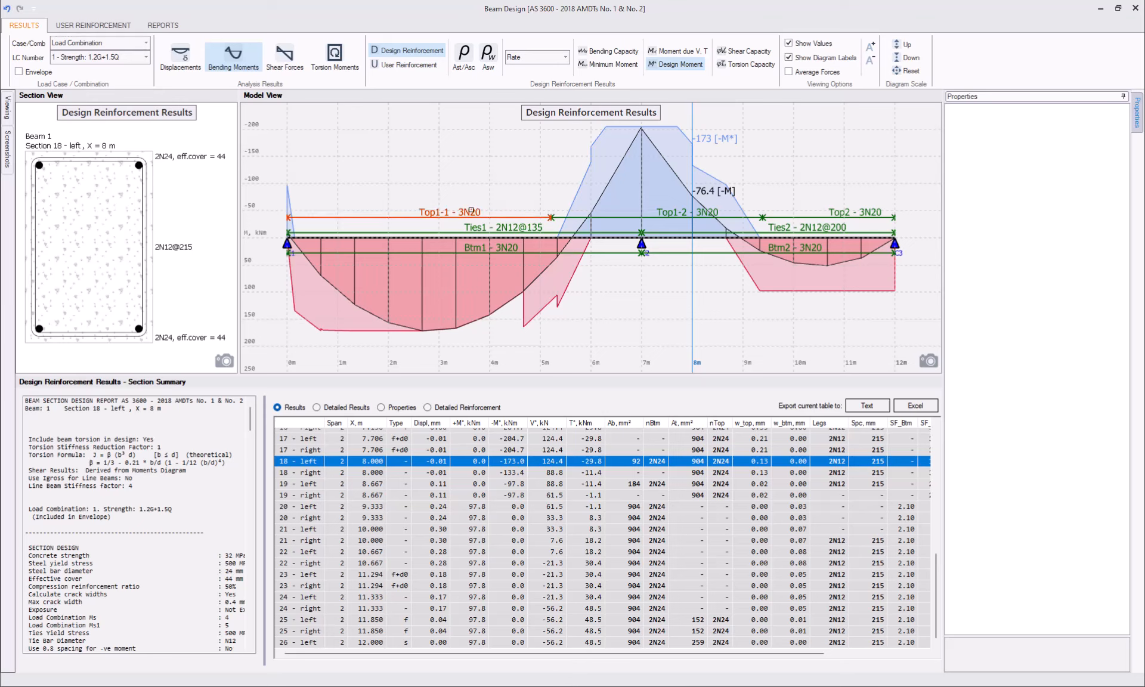
Relabel Top1-1 as T1 and set it to 2 bars of 12 mm diameter
{"action": "left_click", "coordinate": [463, 218]}
{"action": "left_click", "coordinate": [962, 147]}
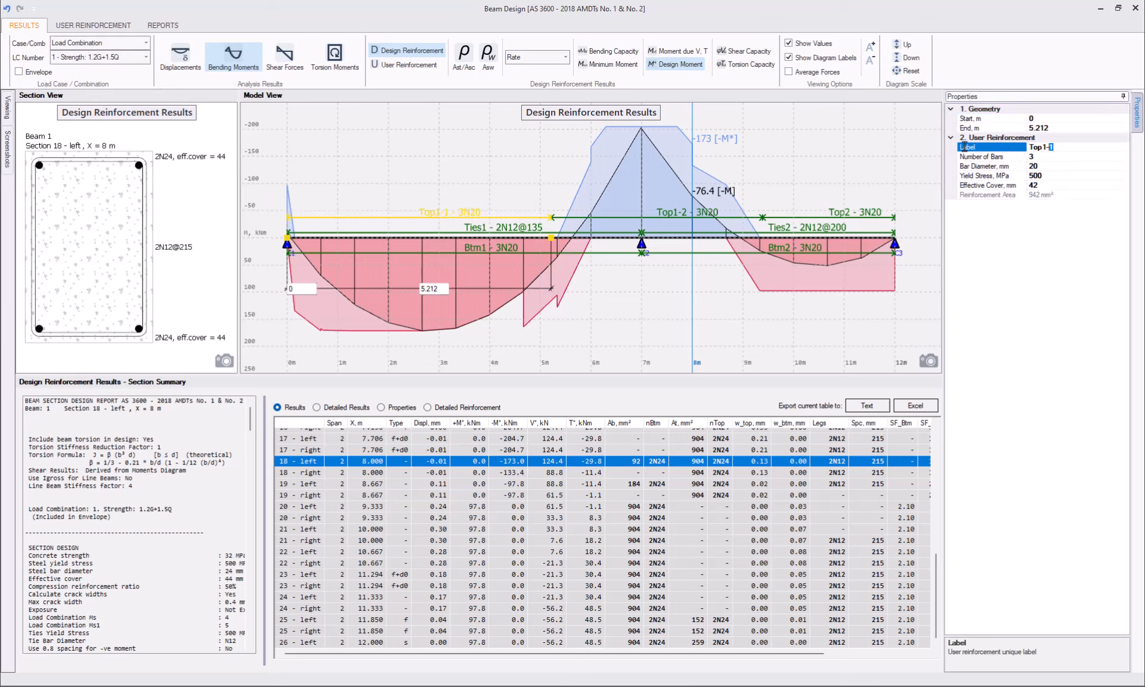
{"action": "type", "text": "T1"}
{"action": "left_click", "coordinate": [1003, 157]}
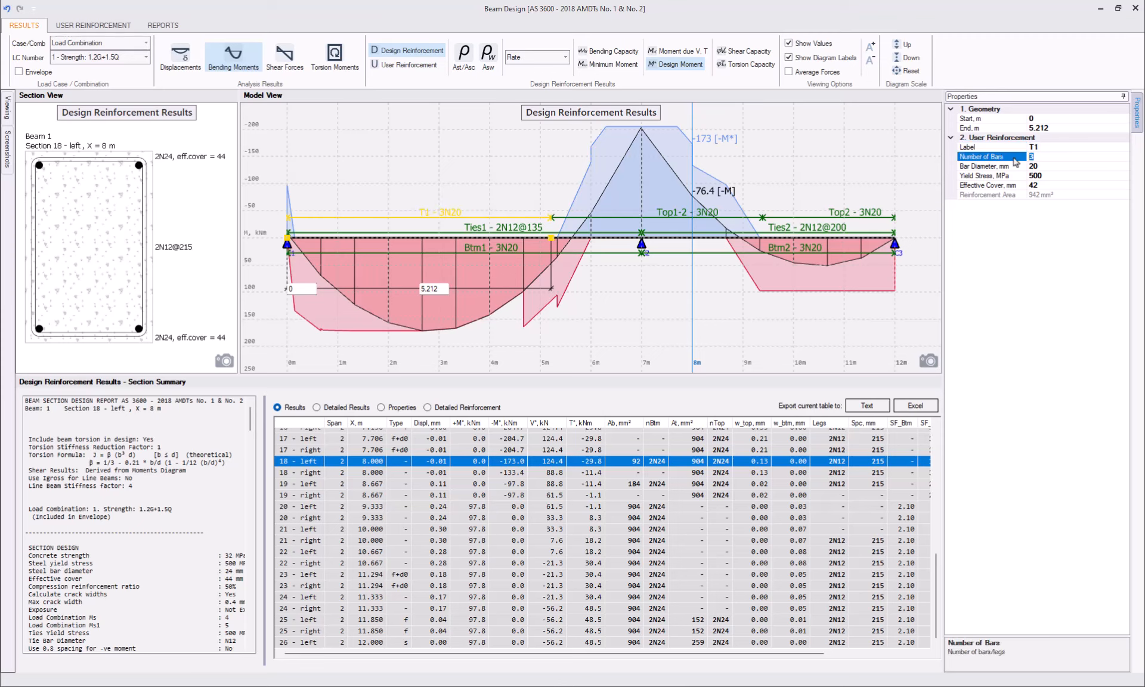
{"action": "type", "text": "2"}
{"action": "left_click", "coordinate": [1008, 175]}
{"action": "left_click", "coordinate": [1005, 167]}
{"action": "left_click", "coordinate": [1043, 167]}
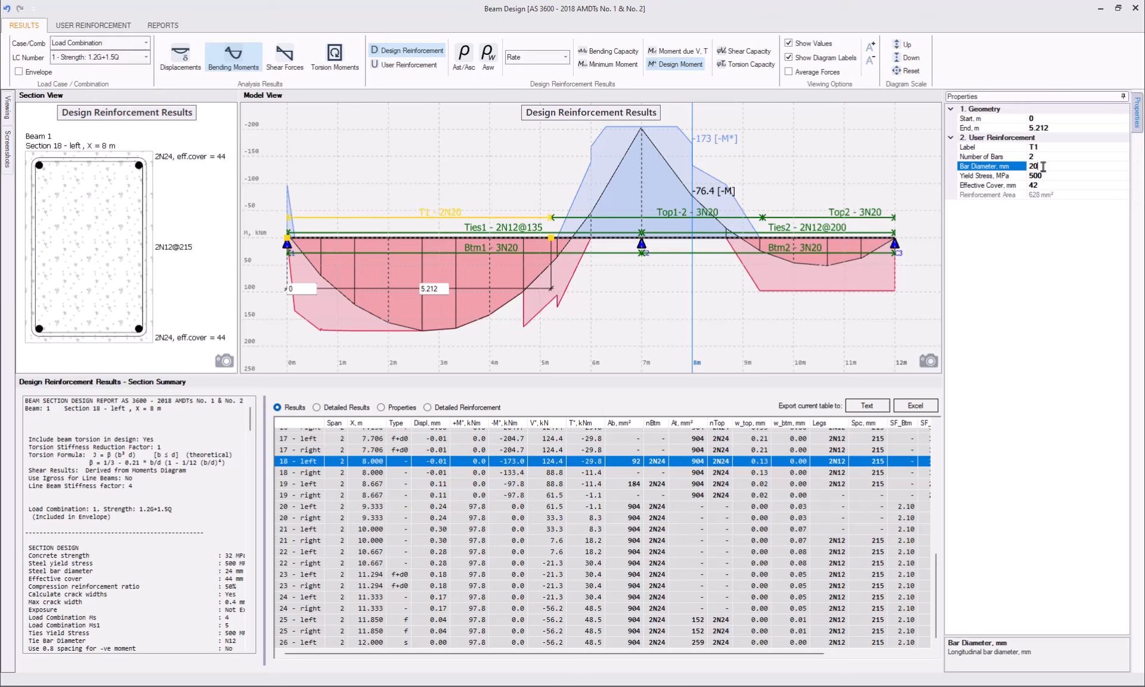
{"action": "key", "text": "BackSpace"}
{"action": "key", "text": "BackSpace"}
{"action": "type", "text": "12"}
{"action": "key", "text": "Return"}
Relabel Top2 as T3 and set it to 2 bars of 12 mm diameter
{"action": "left_click", "coordinate": [865, 210]}
{"action": "left_click", "coordinate": [1048, 146]}
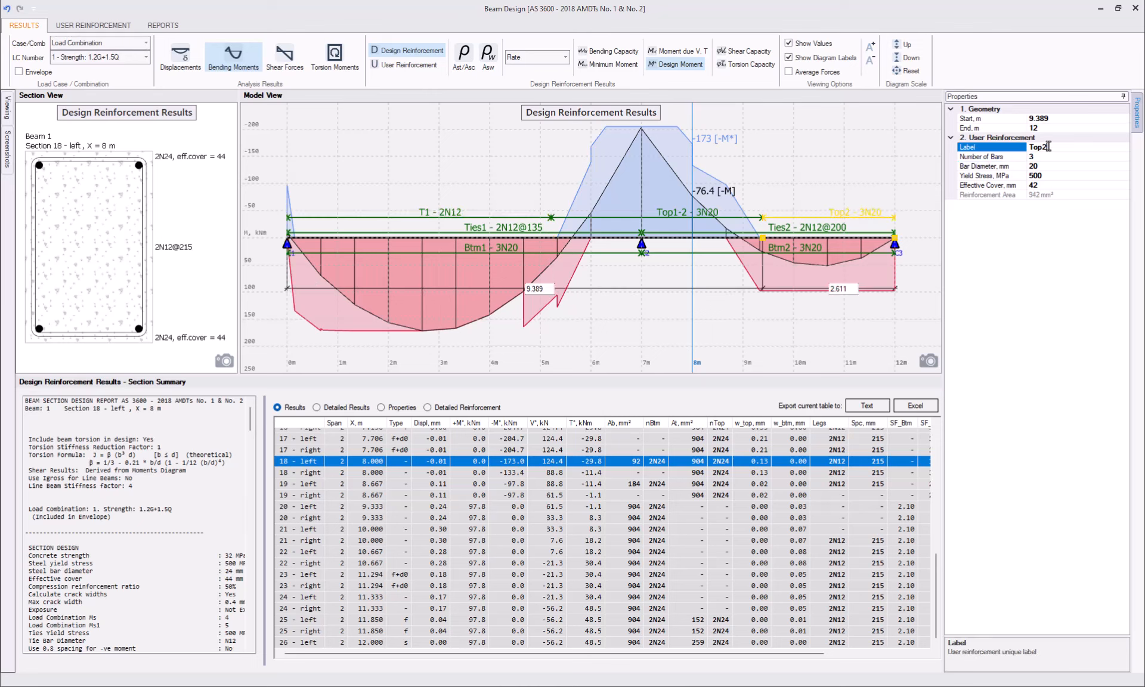
{"action": "left_click_drag", "start_coordinate": [1048, 146], "coordinate": [936, 156]}
{"action": "type", "text": "T3"}
{"action": "left_click", "coordinate": [1045, 157]}
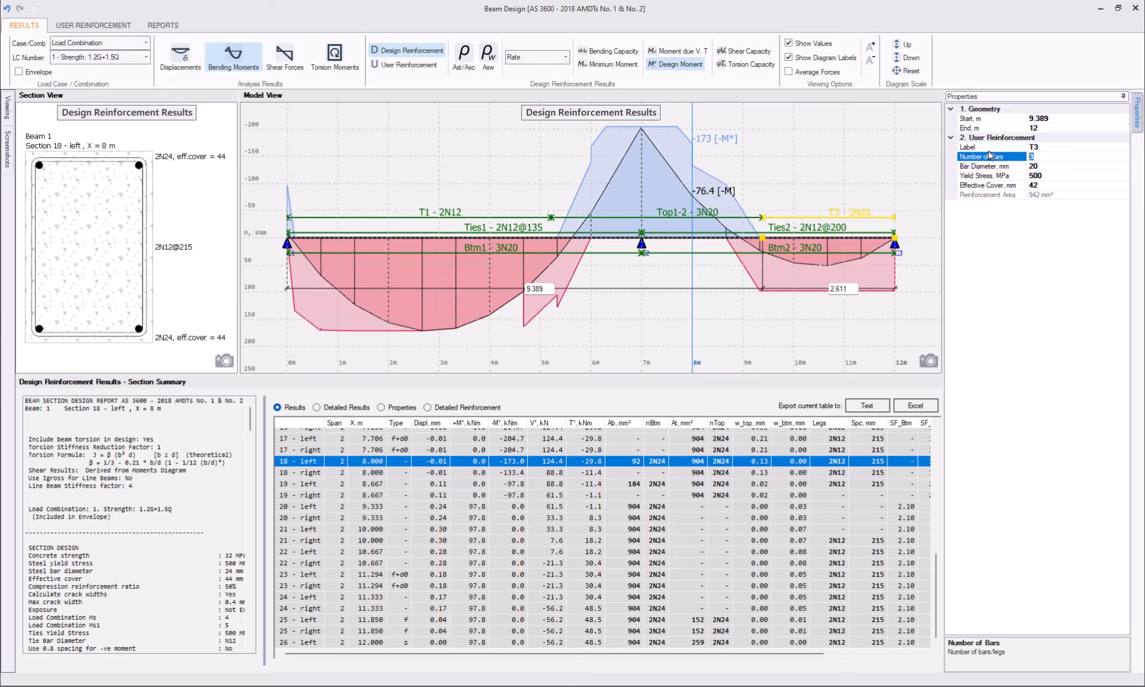
{"action": "left_click", "coordinate": [1049, 166]}
{"action": "type", "text": "12"}
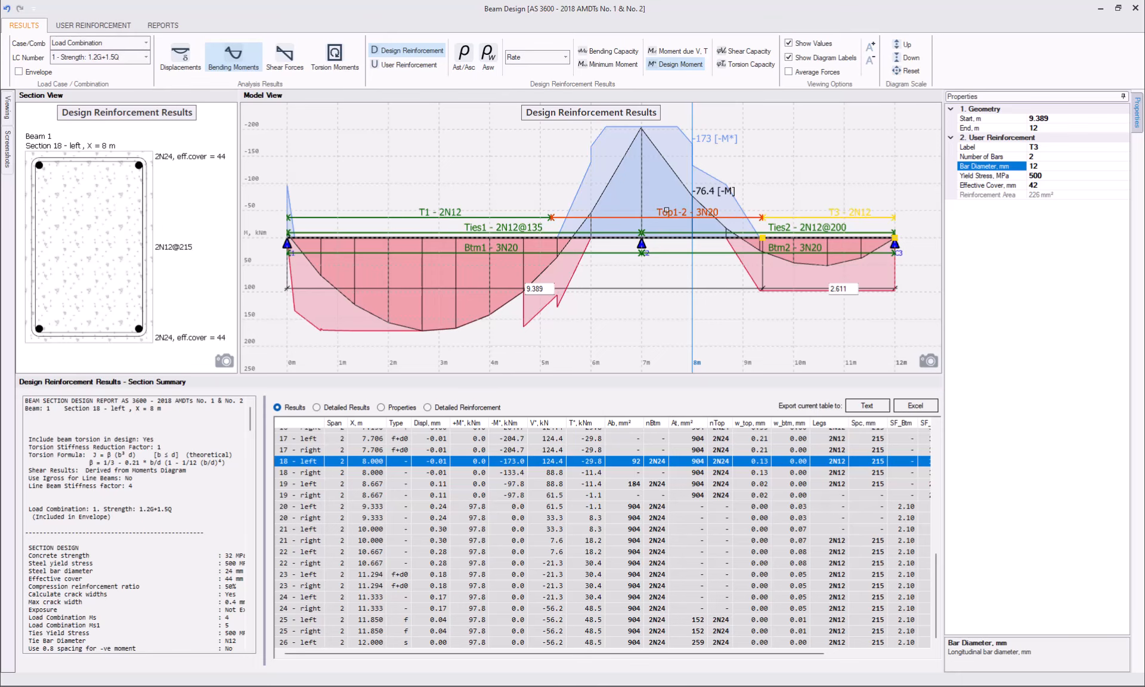
{"action": "left_click", "coordinate": [609, 332]}
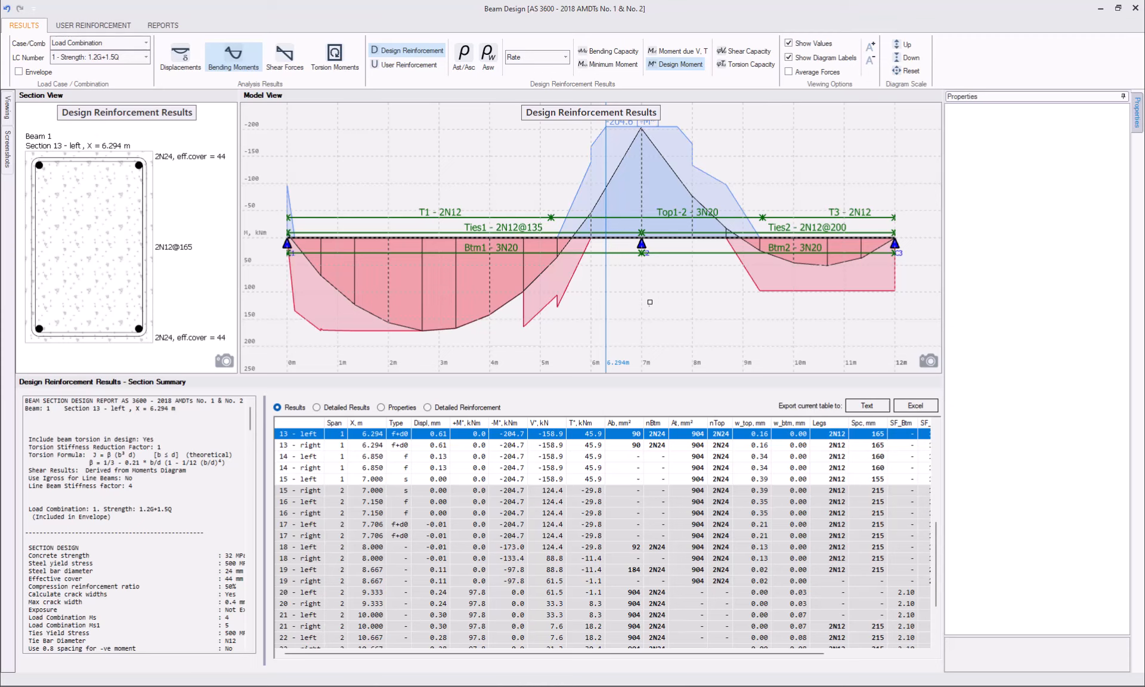
Split the Btm1 reinforcement into two segments and move the start of Btm2 to about 8.57 m
{"action": "right_click", "coordinate": [500, 251]}
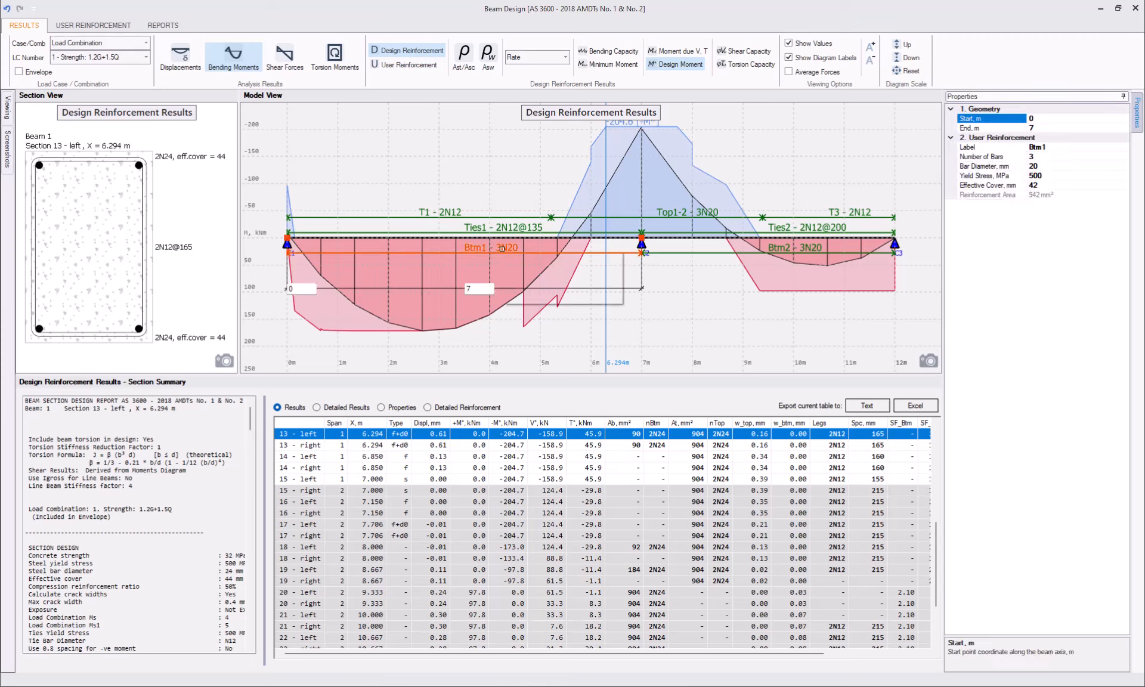
{"action": "left_click", "coordinate": [530, 282]}
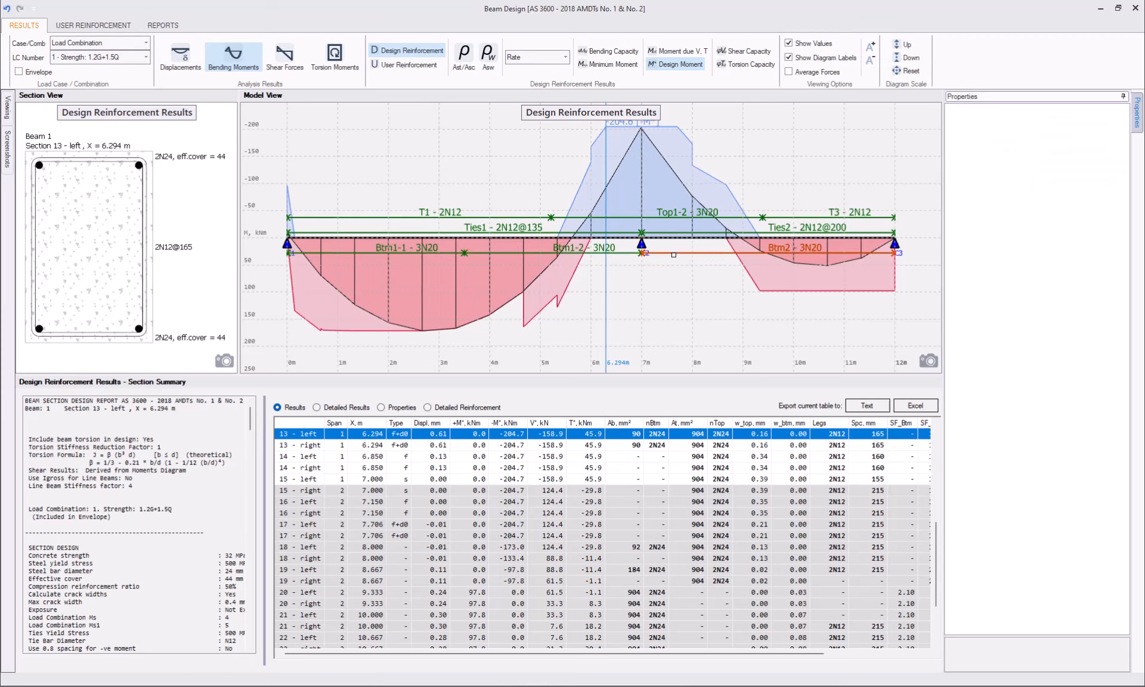
{"action": "left_click", "coordinate": [663, 261]}
{"action": "left_click_drag", "start_coordinate": [642, 237], "coordinate": [721, 242]}
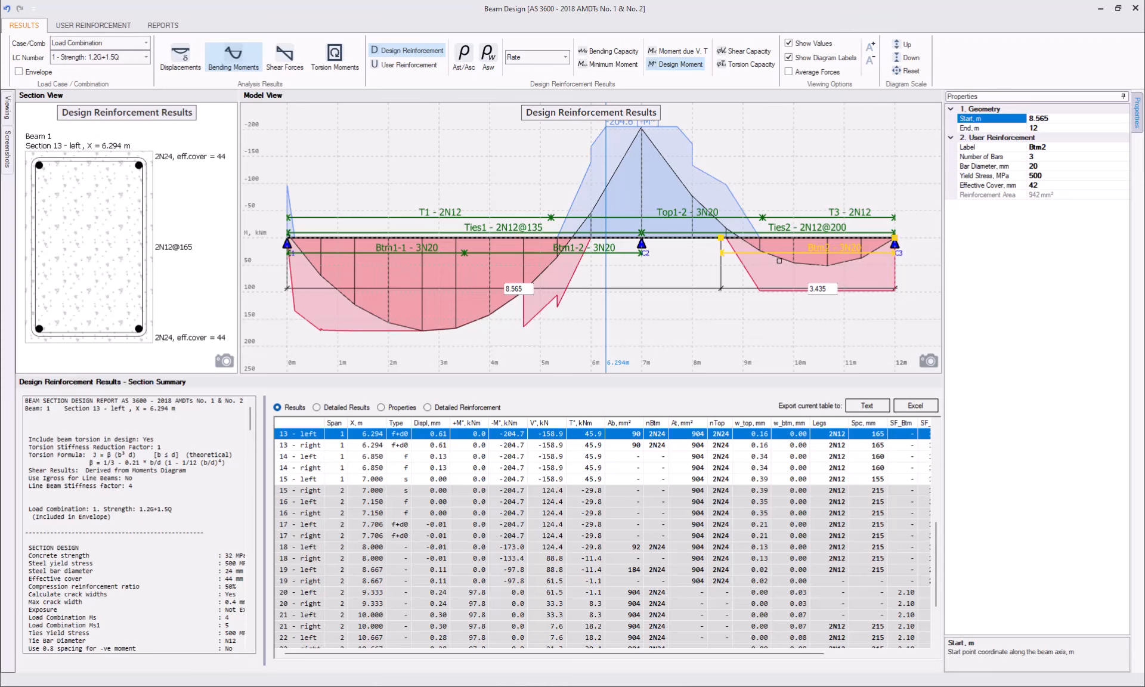
{"action": "left_click", "coordinate": [703, 335]}
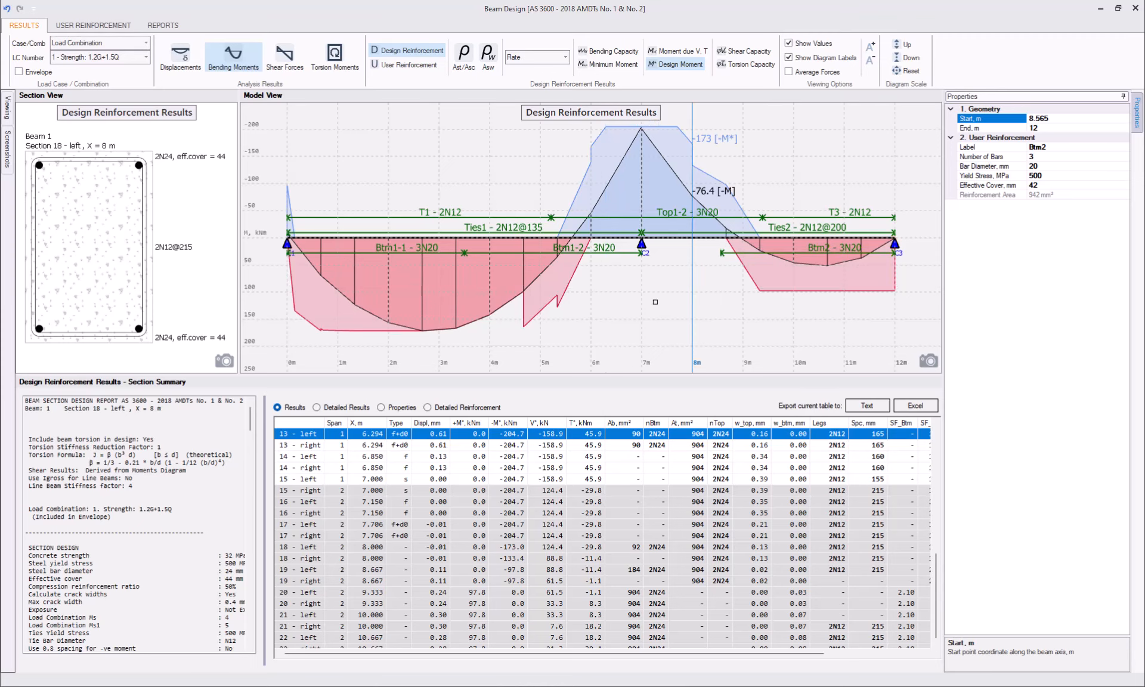
Adjust Btm1-2 to run from about 6.06 m to 8.57 m and extend the end of Btm1-1 to its start
{"action": "left_click", "coordinate": [635, 253]}
{"action": "left_click_drag", "start_coordinate": [644, 252], "coordinate": [721, 253]}
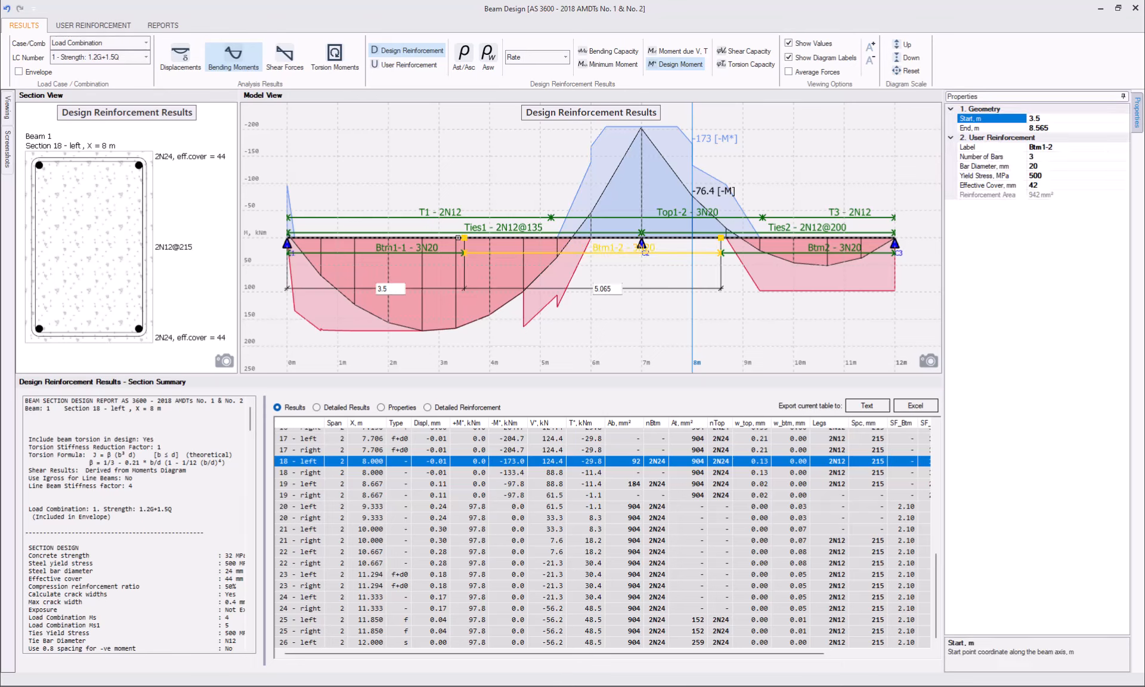
{"action": "left_click_drag", "start_coordinate": [465, 238], "coordinate": [594, 241]}
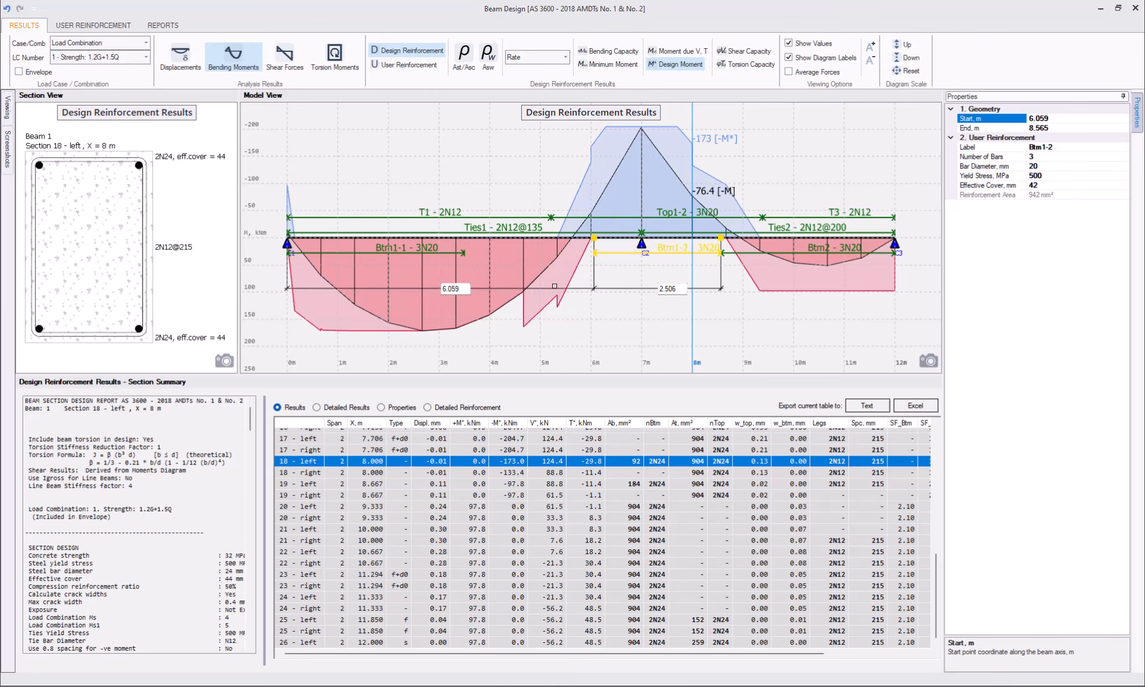
{"action": "left_click", "coordinate": [606, 316]}
{"action": "left_click", "coordinate": [439, 252]}
{"action": "left_click_drag", "start_coordinate": [465, 238], "coordinate": [594, 239]}
{"action": "left_click", "coordinate": [659, 315]}
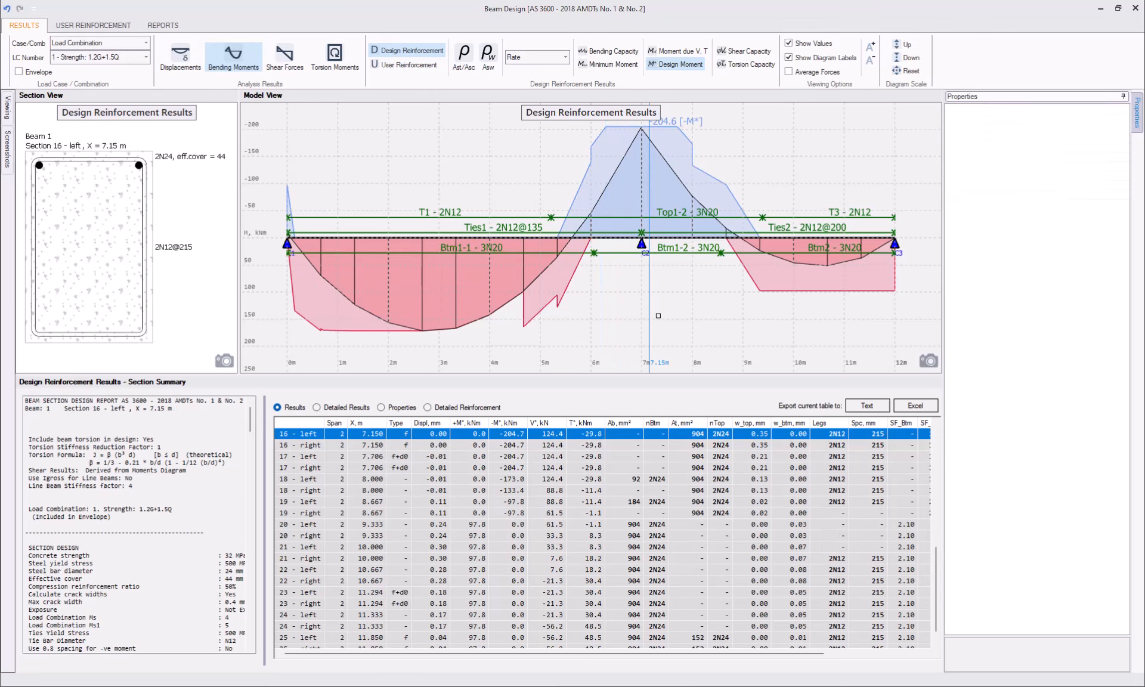
Relabel Btm1-2 as B2 and set it to 2 bars of 12 mm diameter
{"action": "left_click", "coordinate": [713, 248]}
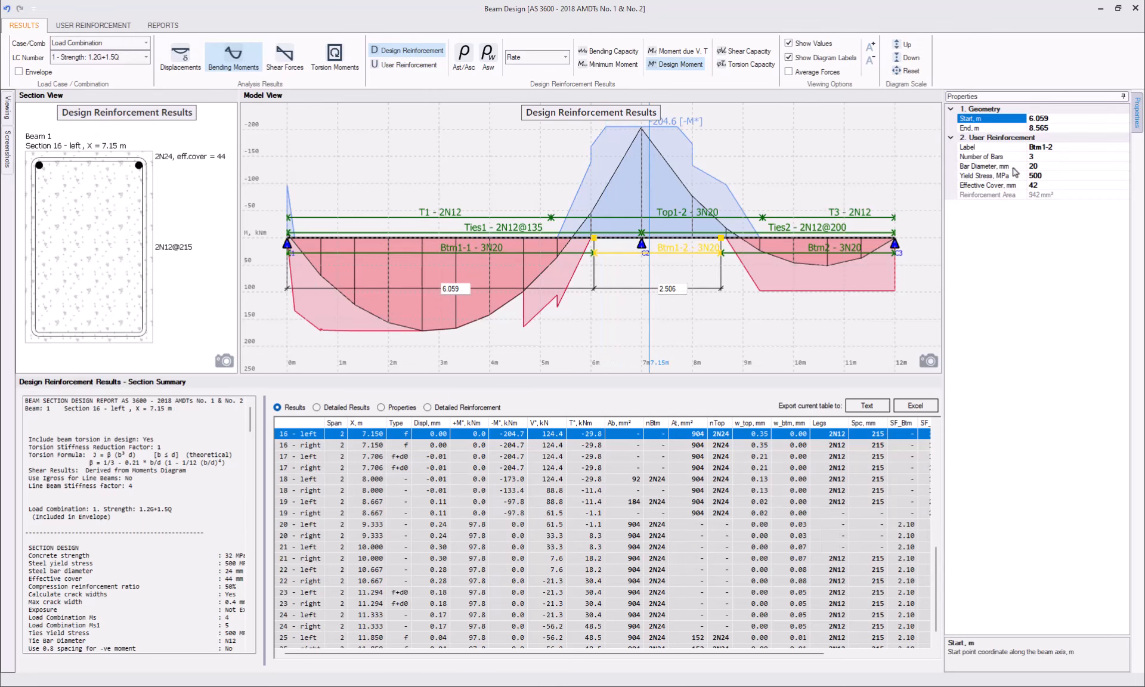
{"action": "left_click", "coordinate": [1054, 150]}
{"action": "left_click_drag", "start_coordinate": [1054, 150], "coordinate": [978, 148]}
{"action": "type", "text": "B2"}
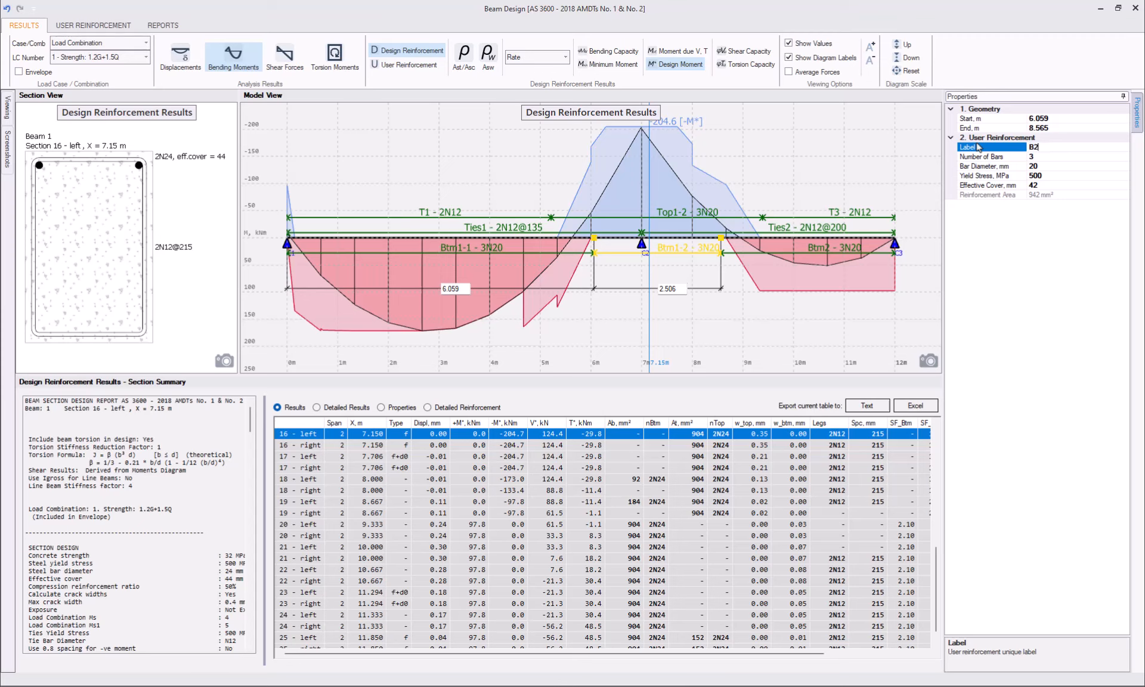
{"action": "left_click", "coordinate": [1017, 159]}
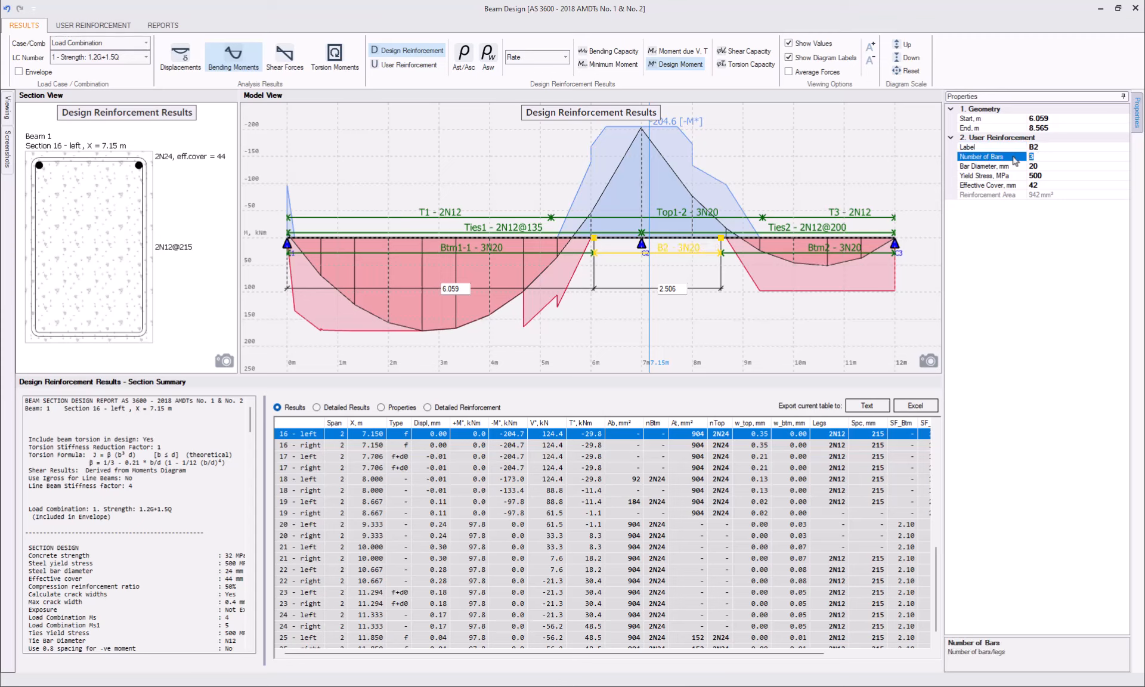
{"action": "type", "text": "2"}
{"action": "left_click", "coordinate": [970, 161]}
{"action": "type", "text": "12"}
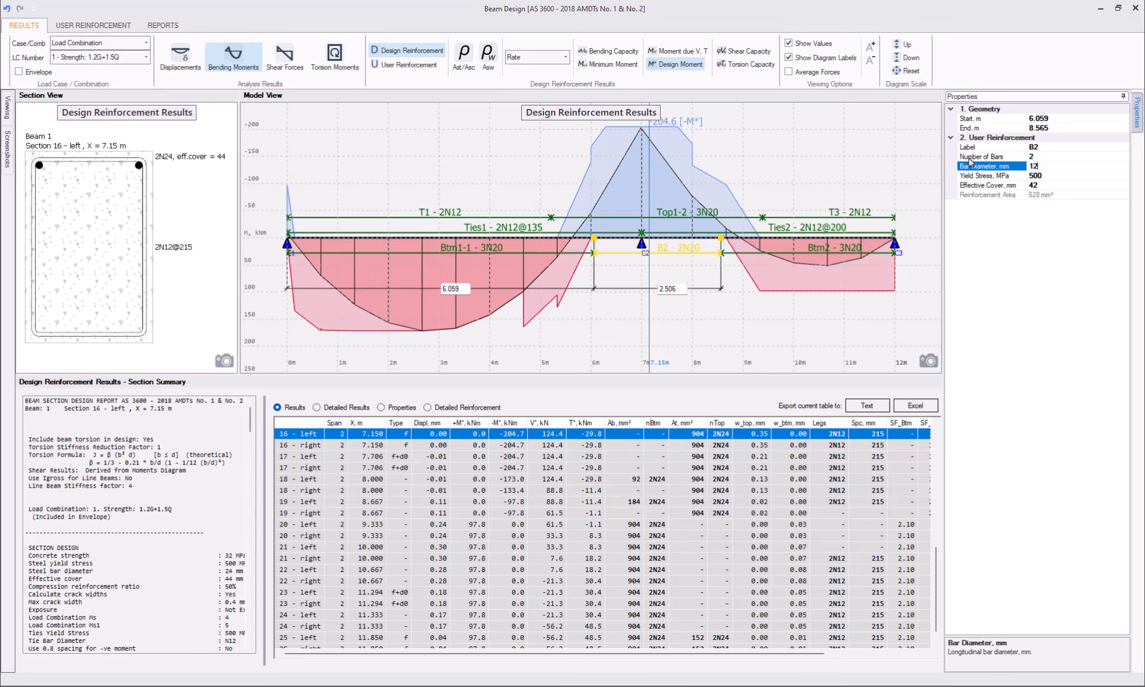
Relabel the Btm2 reinforcement in the second span as B3
{"action": "left_click", "coordinate": [843, 253]}
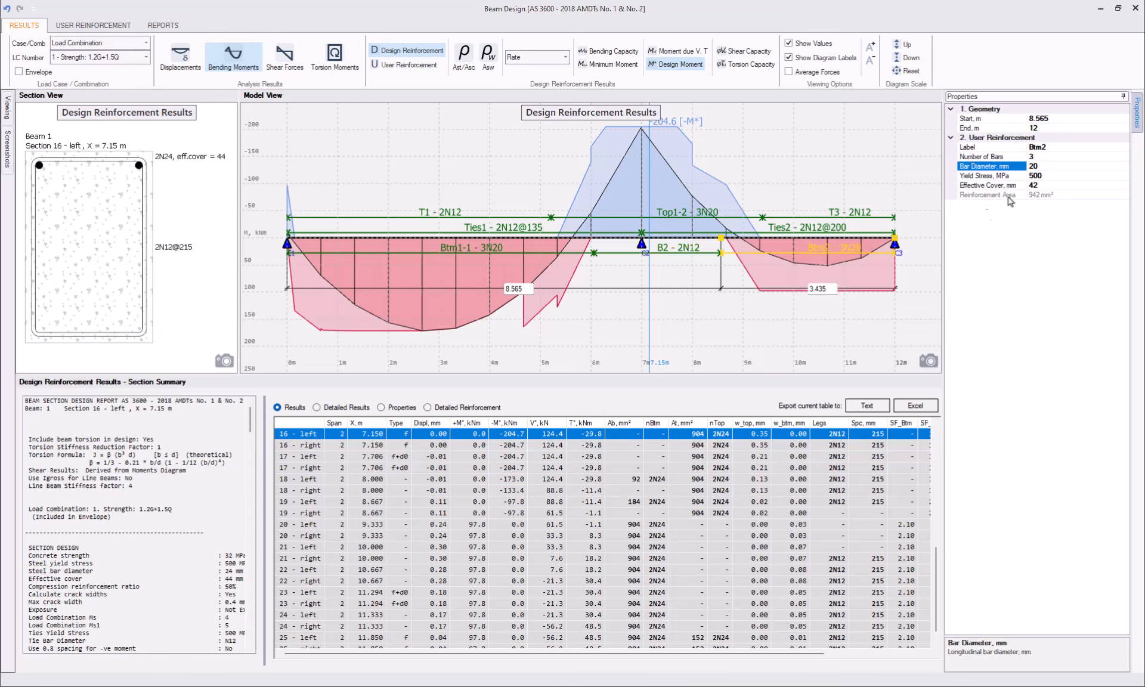
{"action": "left_click", "coordinate": [962, 147]}
{"action": "type", "text": "B"}
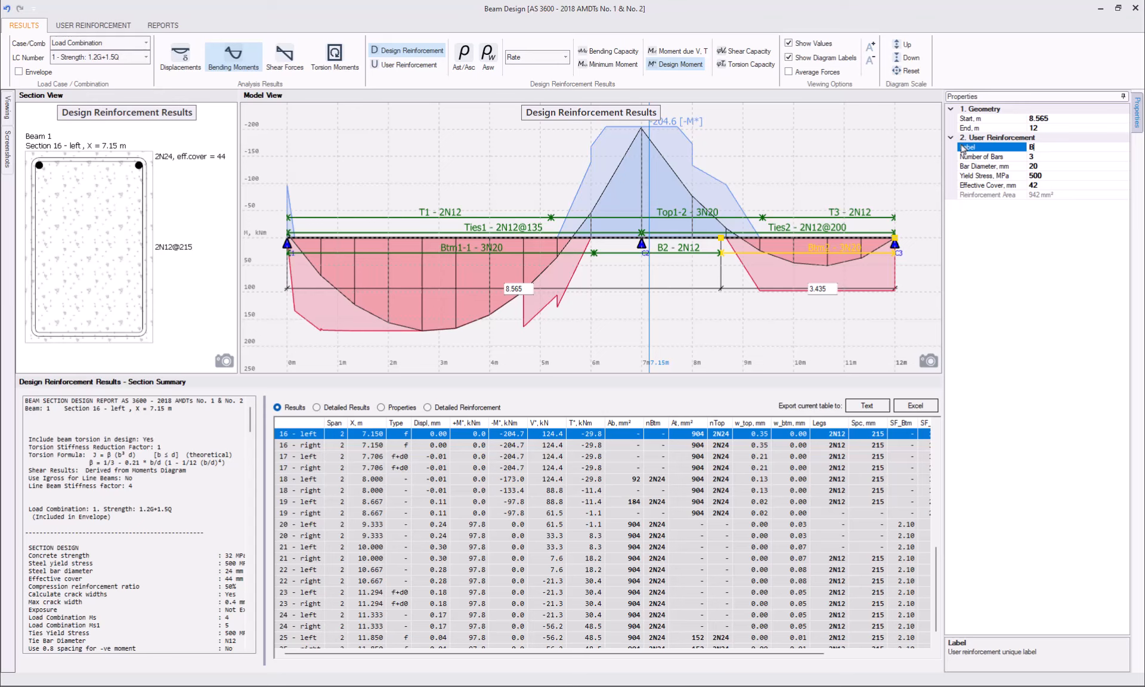
{"action": "type", "text": "3"}
{"action": "key", "text": "Return"}
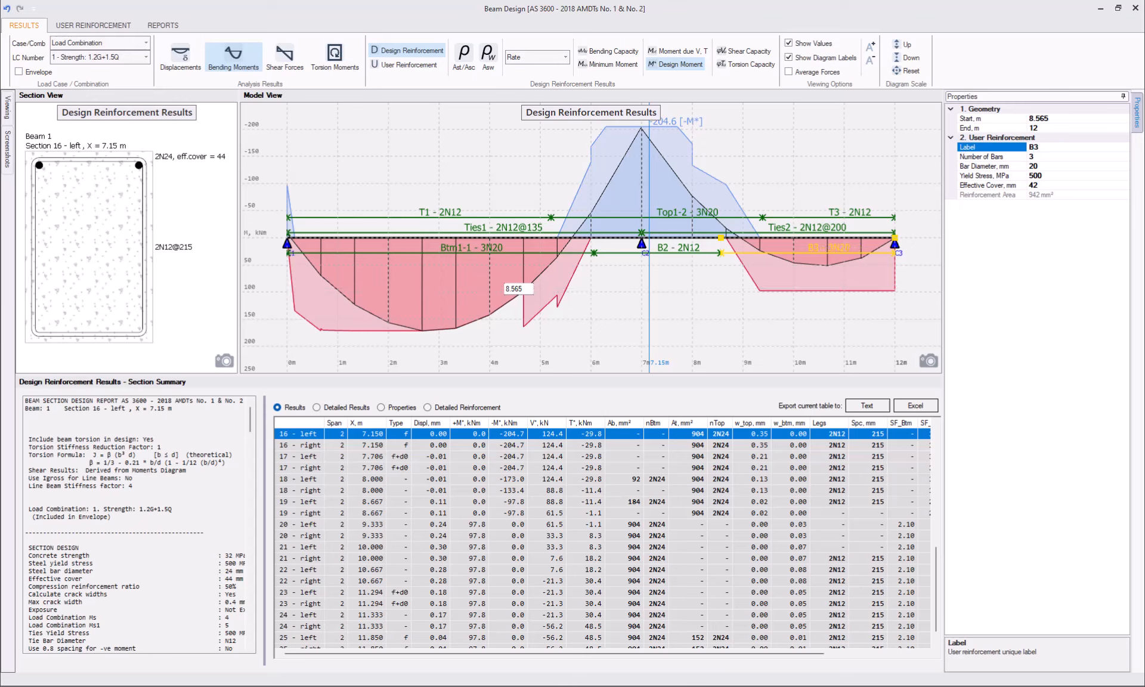
{"action": "left_click", "coordinate": [604, 339]}
Relabel the Btm1-1 reinforcement in the first span as B1
{"action": "left_click", "coordinate": [445, 249]}
{"action": "left_click", "coordinate": [1032, 148]}
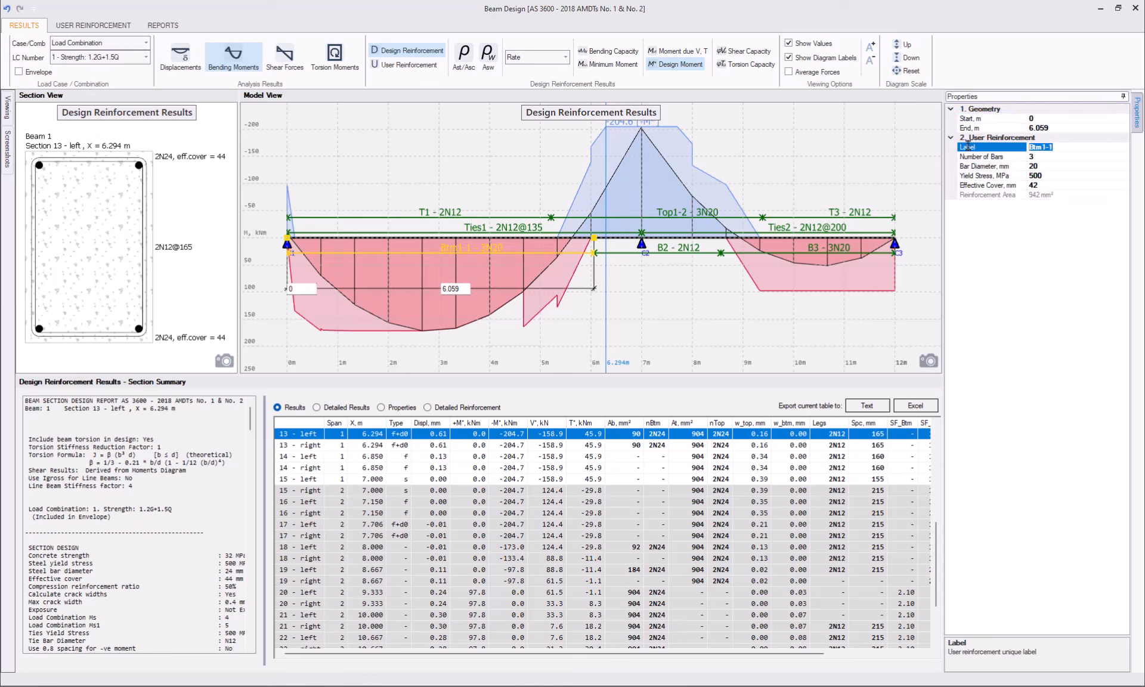
{"action": "type", "text": "B1"}
{"action": "left_click", "coordinate": [718, 302]}
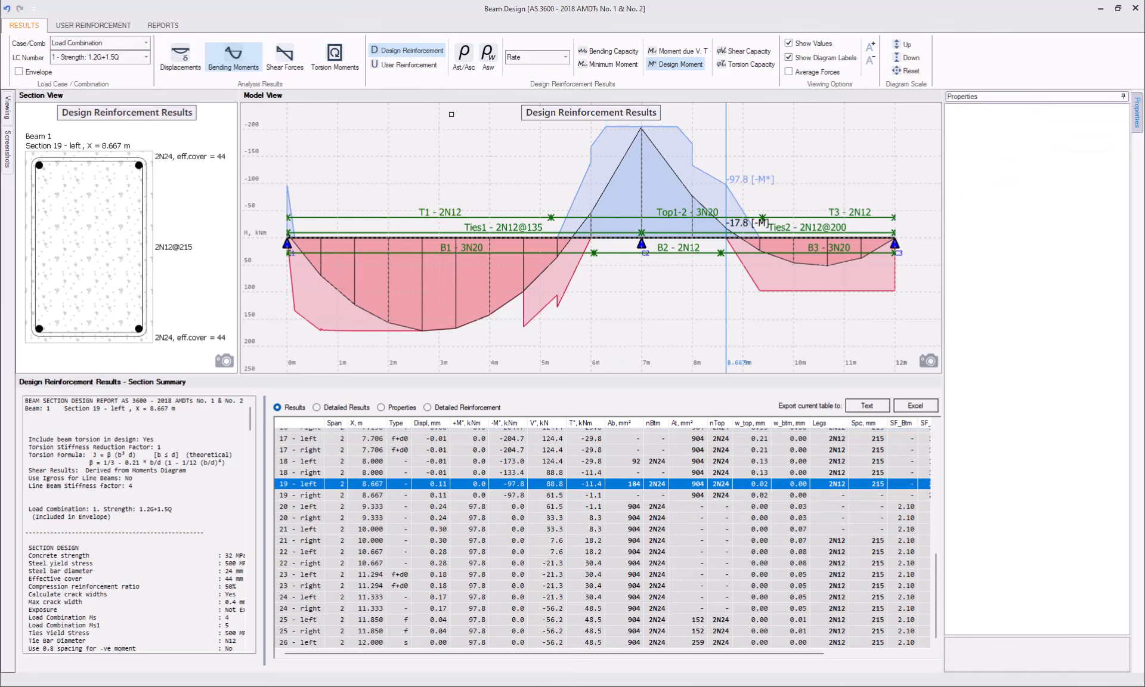
Recheck the capacities of the user reinforcement and return to the results
{"action": "left_click", "coordinate": [99, 26]}
{"action": "left_click", "coordinate": [250, 56]}
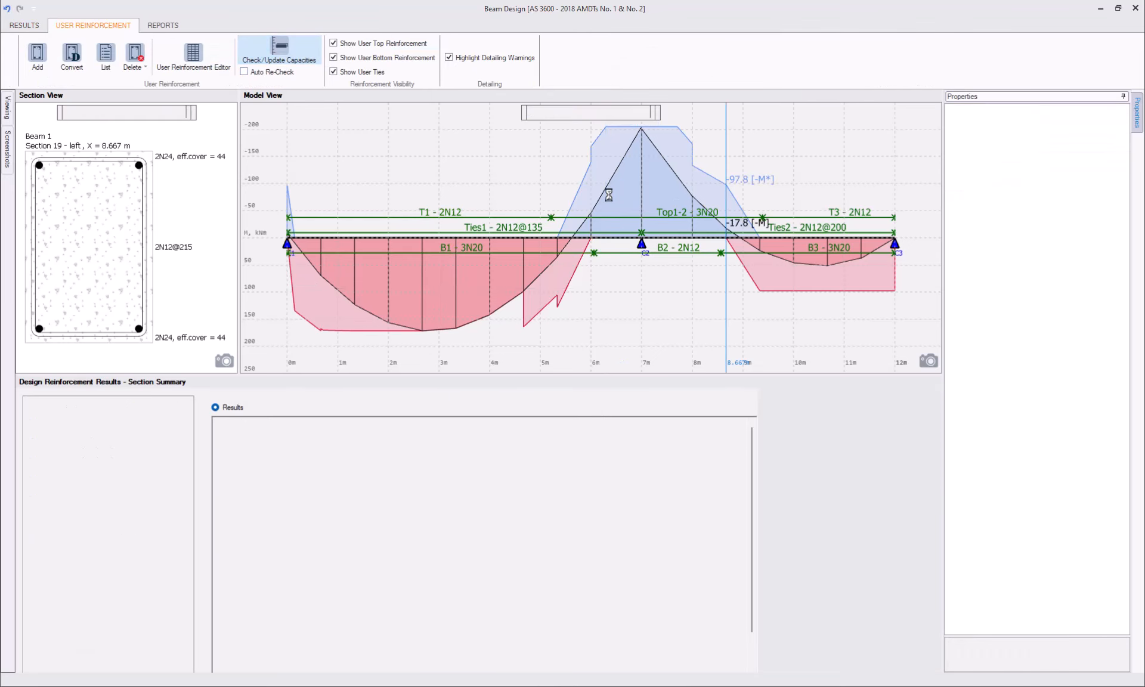
{"action": "left_click", "coordinate": [33, 29]}
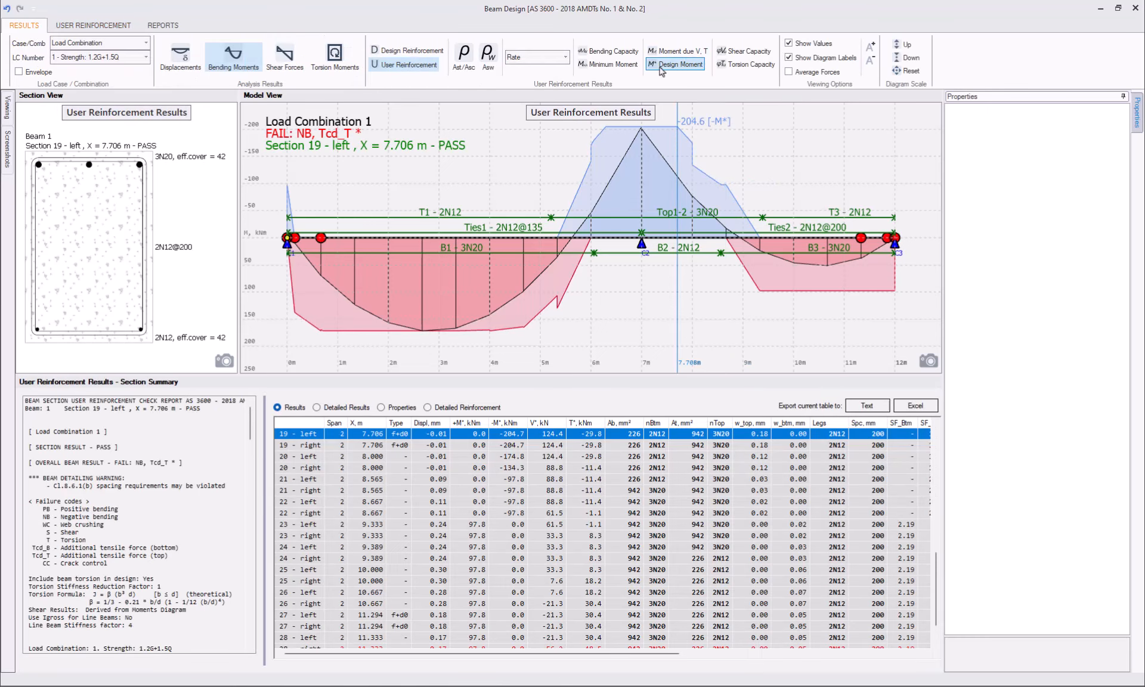
Overlay the bending capacity on the moment diagram, fit the diagram scale and inspect the section at the beam's start (0 m)
{"action": "left_click", "coordinate": [608, 51]}
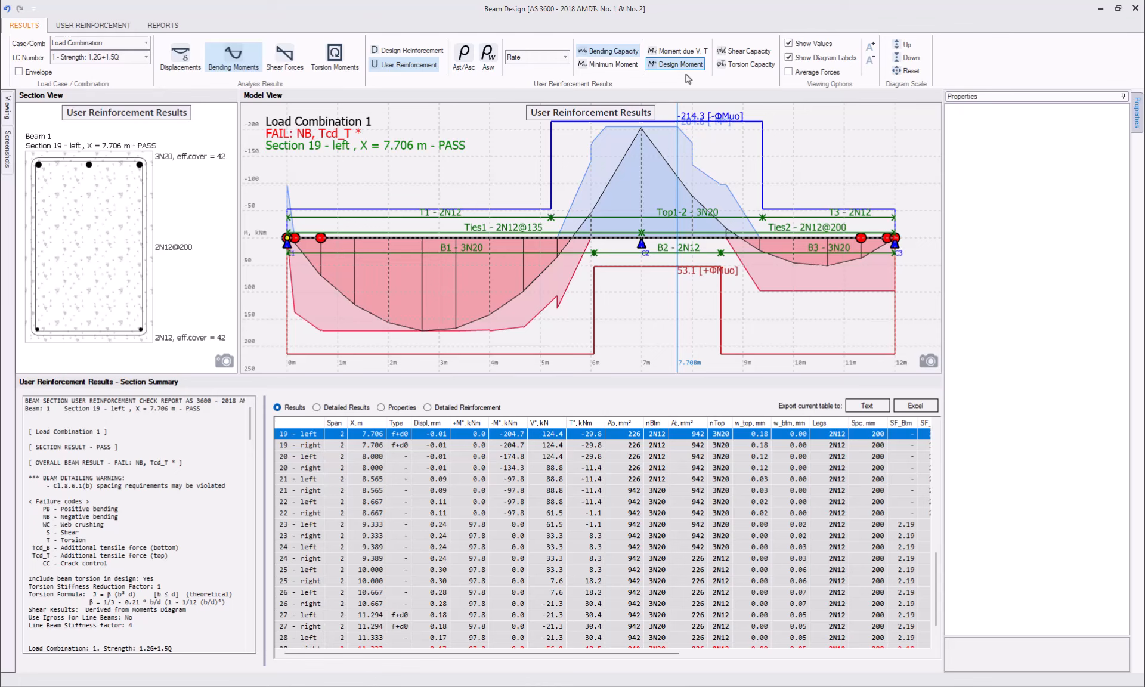
{"action": "left_click", "coordinate": [905, 70]}
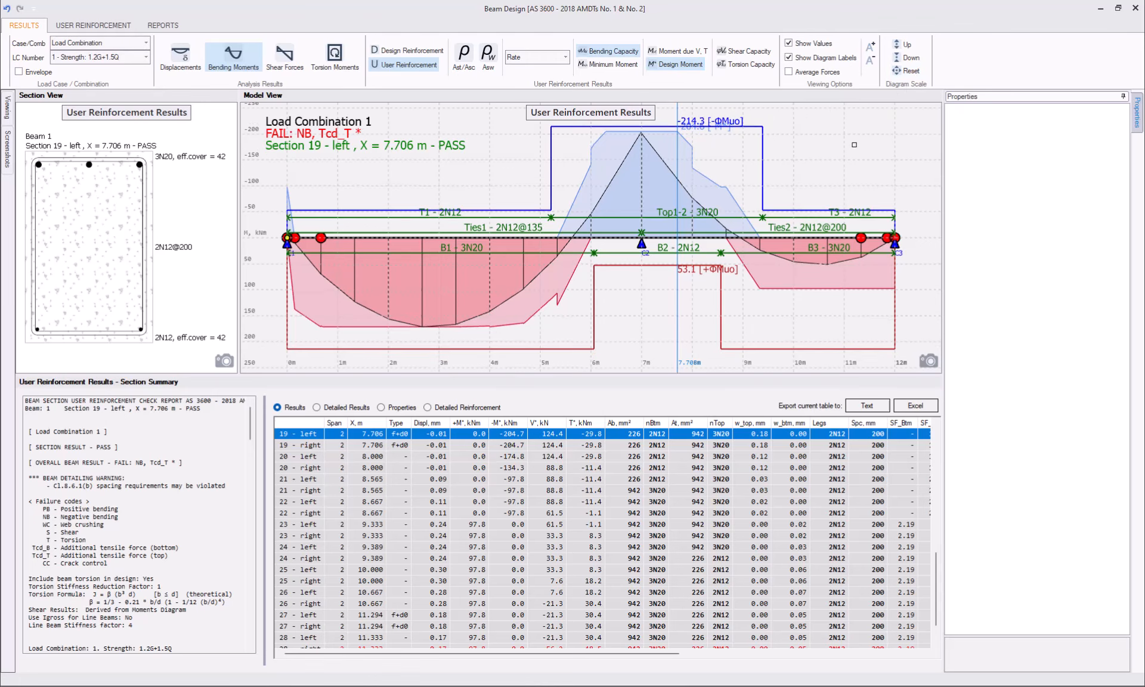
{"action": "scroll", "coordinate": [755, 575], "scroll_direction": "up", "scroll_amount": 10}
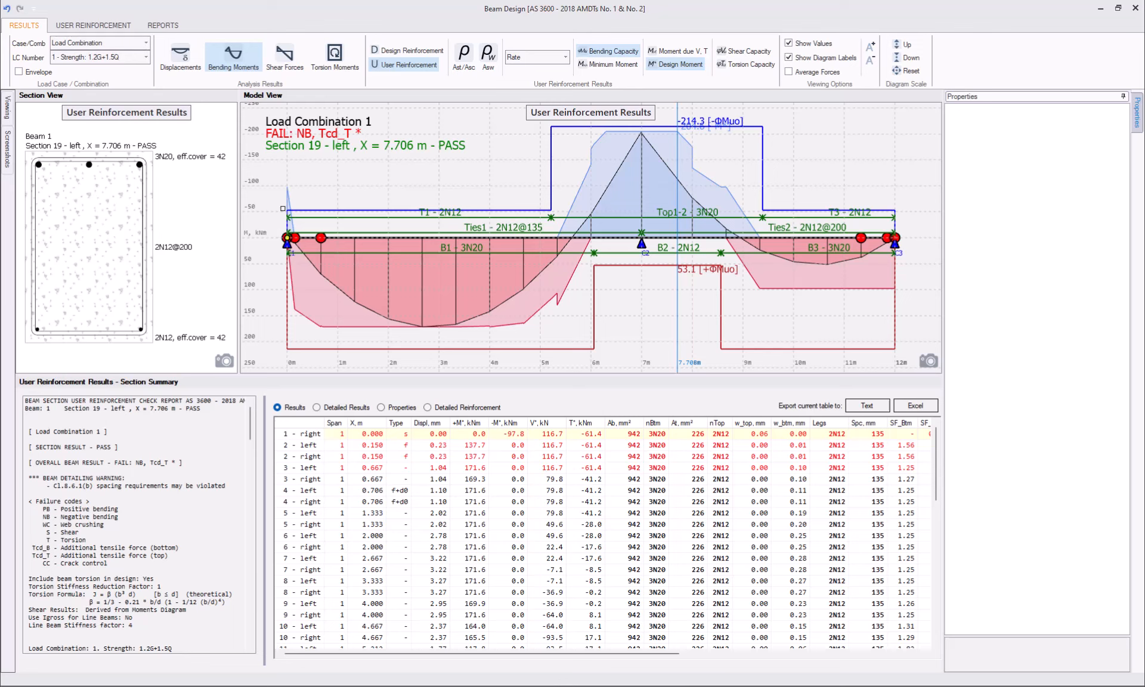
{"action": "left_click", "coordinate": [279, 182]}
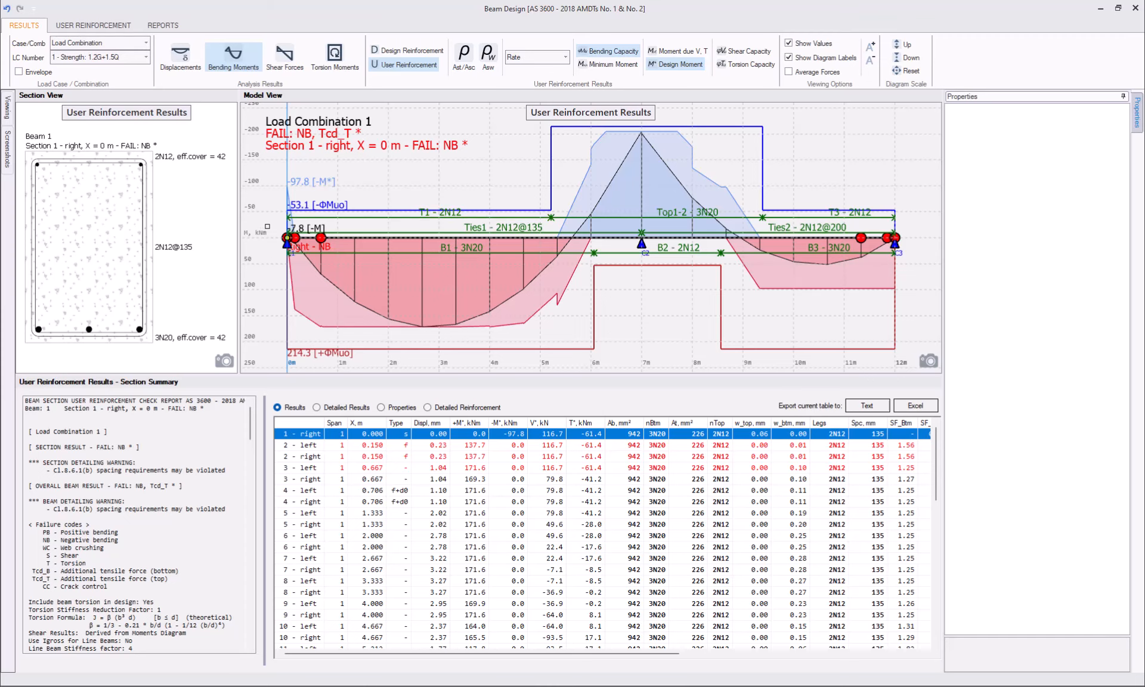
Split T1, end T1-1 at about 1.08 m and extend the start of T1-2 back to that point
{"action": "left_click", "coordinate": [427, 218]}
{"action": "right_click", "coordinate": [427, 218]}
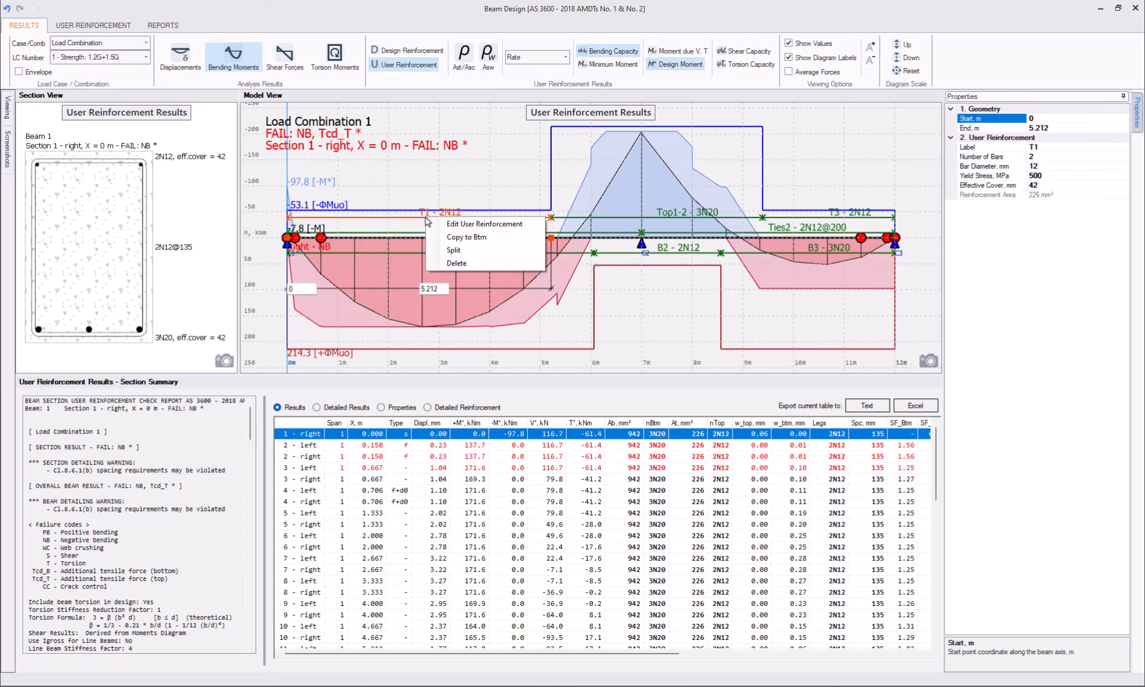
{"action": "left_click", "coordinate": [453, 250]}
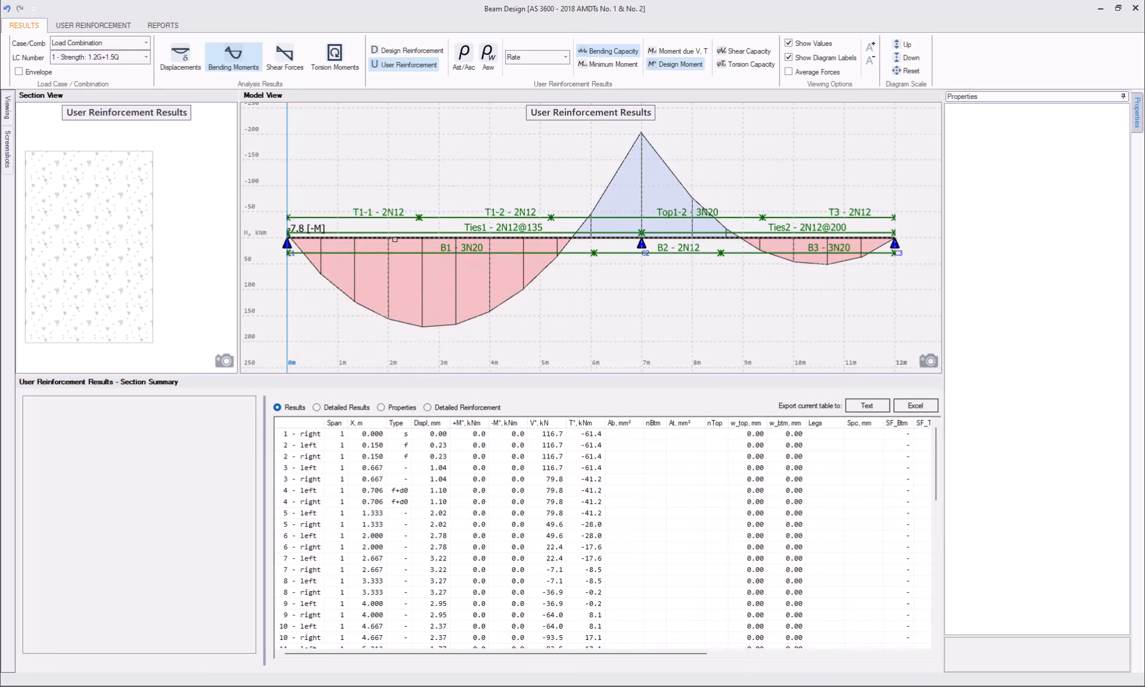
{"action": "left_click", "coordinate": [384, 219]}
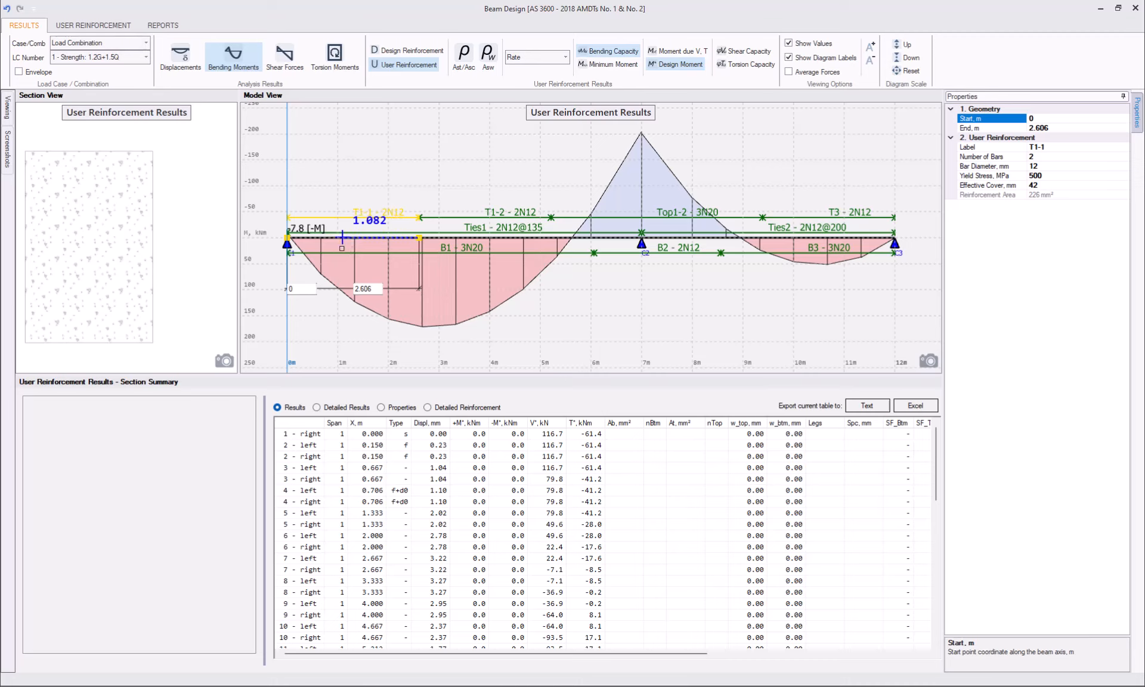
{"action": "left_click", "coordinate": [342, 239]}
{"action": "left_click", "coordinate": [440, 218]}
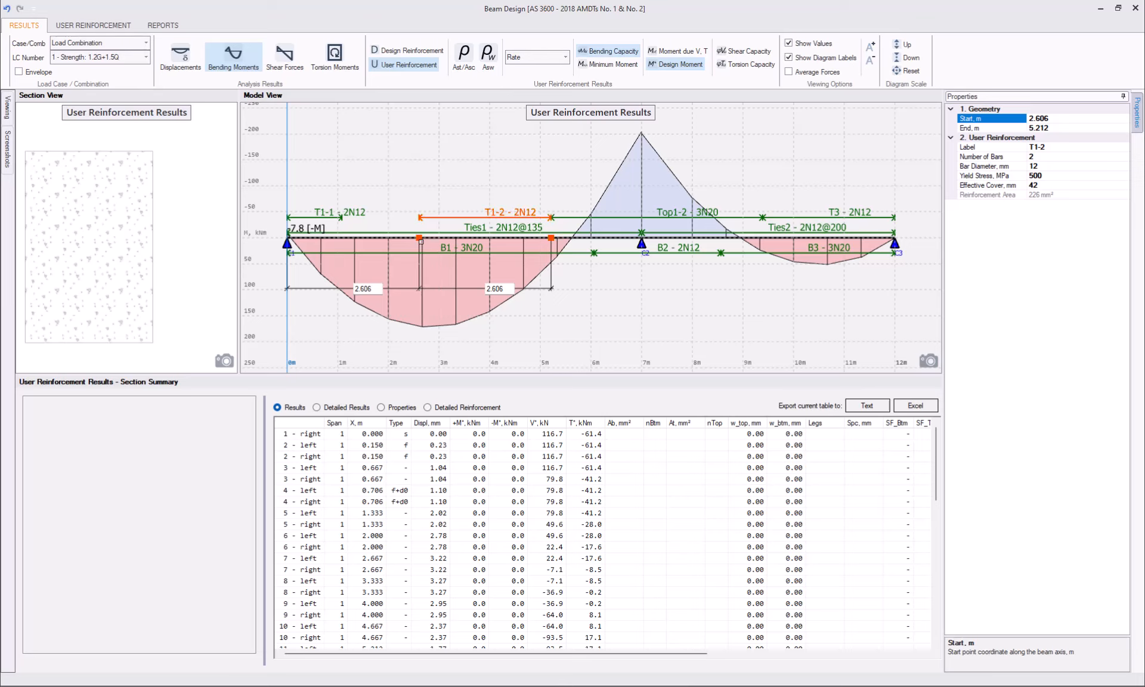
Relabel T1-1 as T1a and set it to 3 bars of 20 mm diameter
{"action": "left_click", "coordinate": [316, 219]}
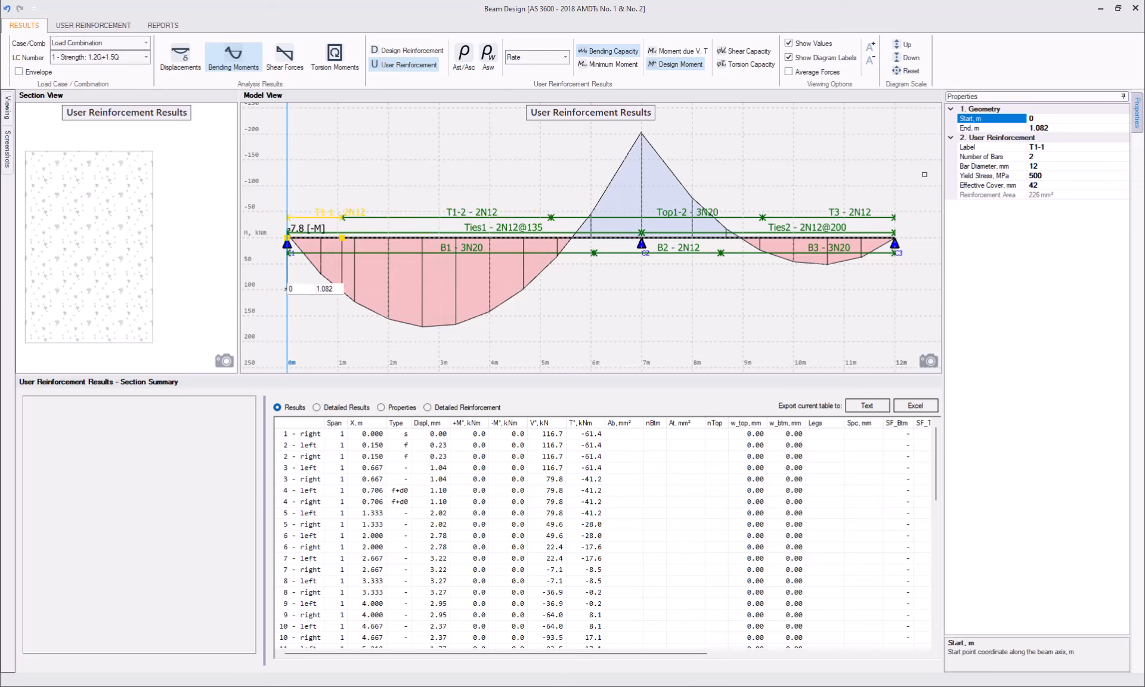
{"action": "left_click", "coordinate": [1077, 147]}
{"action": "left_click", "coordinate": [941, 160]}
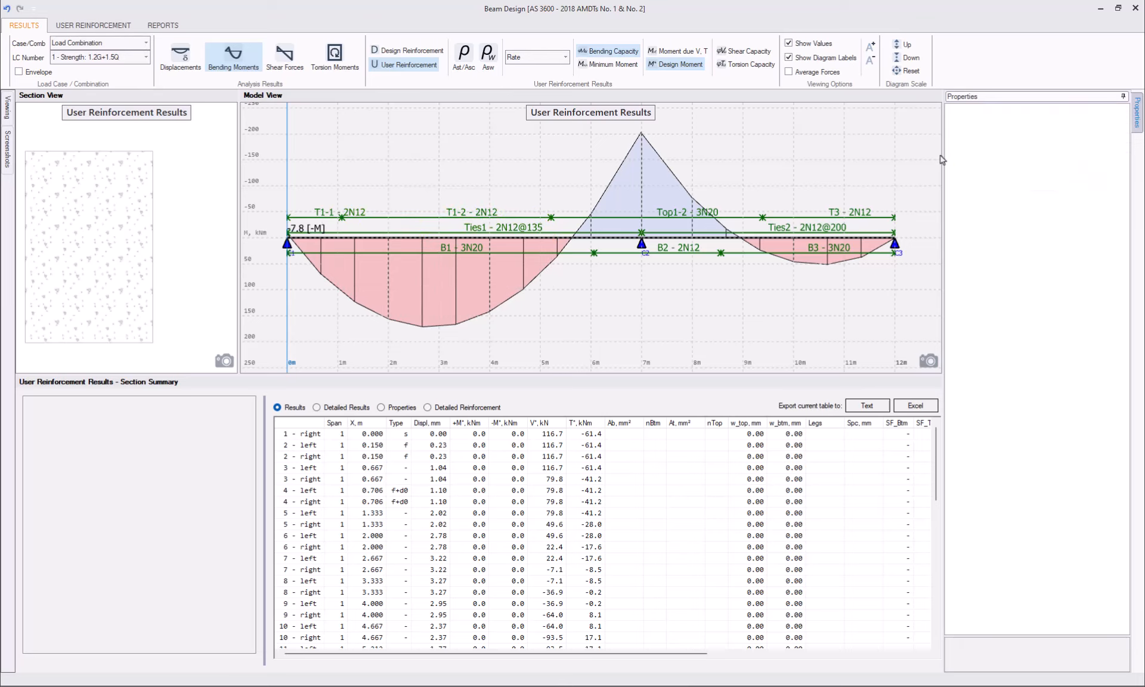
{"action": "left_click", "coordinate": [310, 218]}
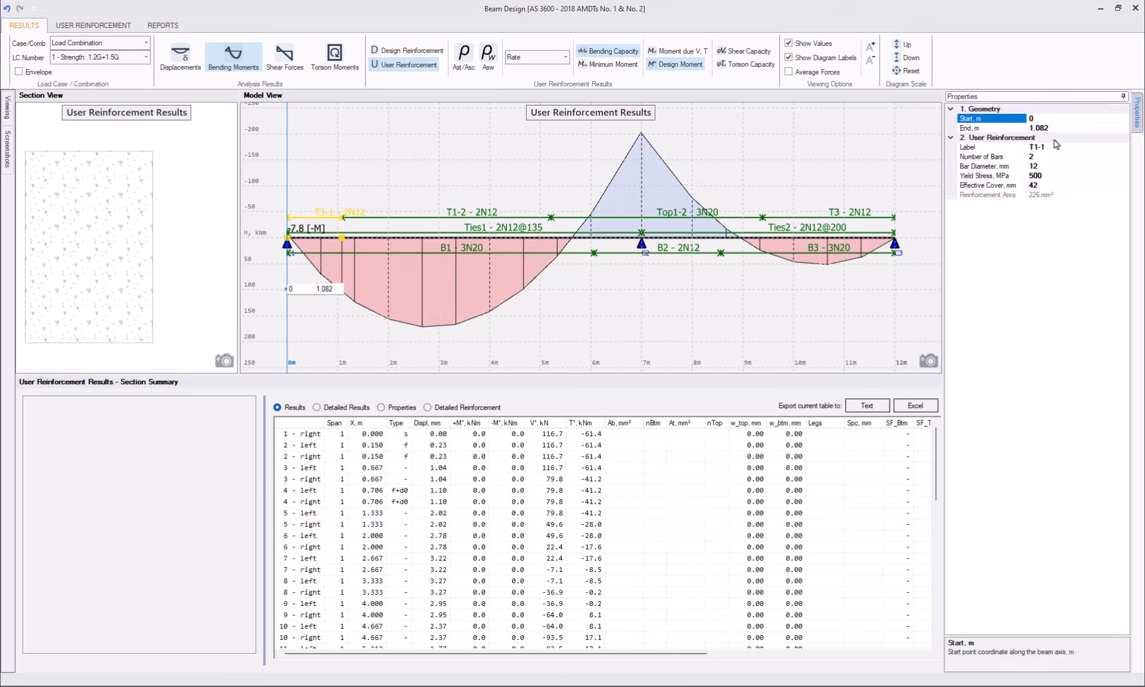
{"action": "left_click", "coordinate": [955, 148]}
{"action": "type", "text": "T1a"}
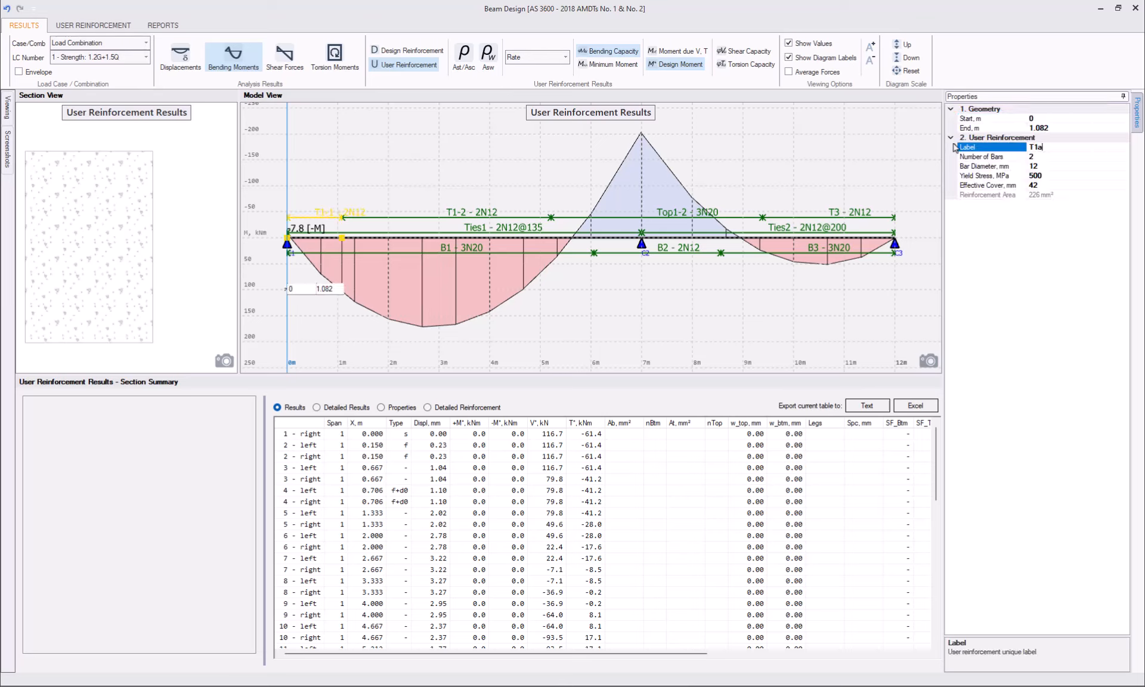
{"action": "left_click", "coordinate": [1059, 156]}
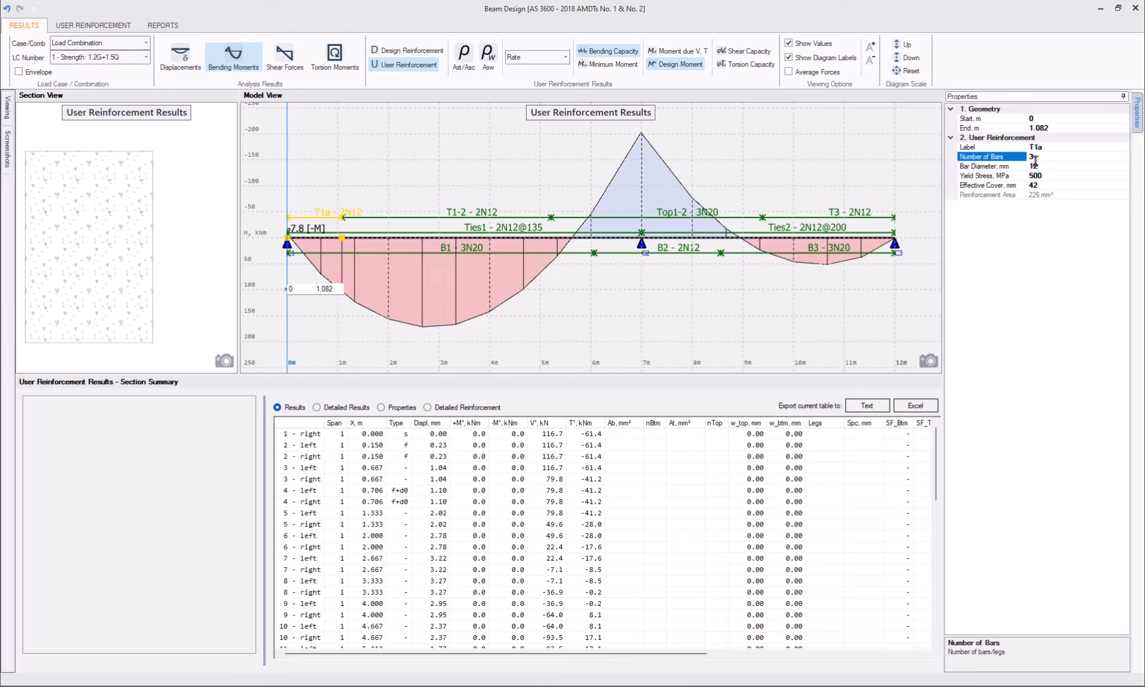
{"action": "left_click", "coordinate": [984, 166]}
{"action": "type", "text": "20"}
{"action": "key", "text": "Return"}
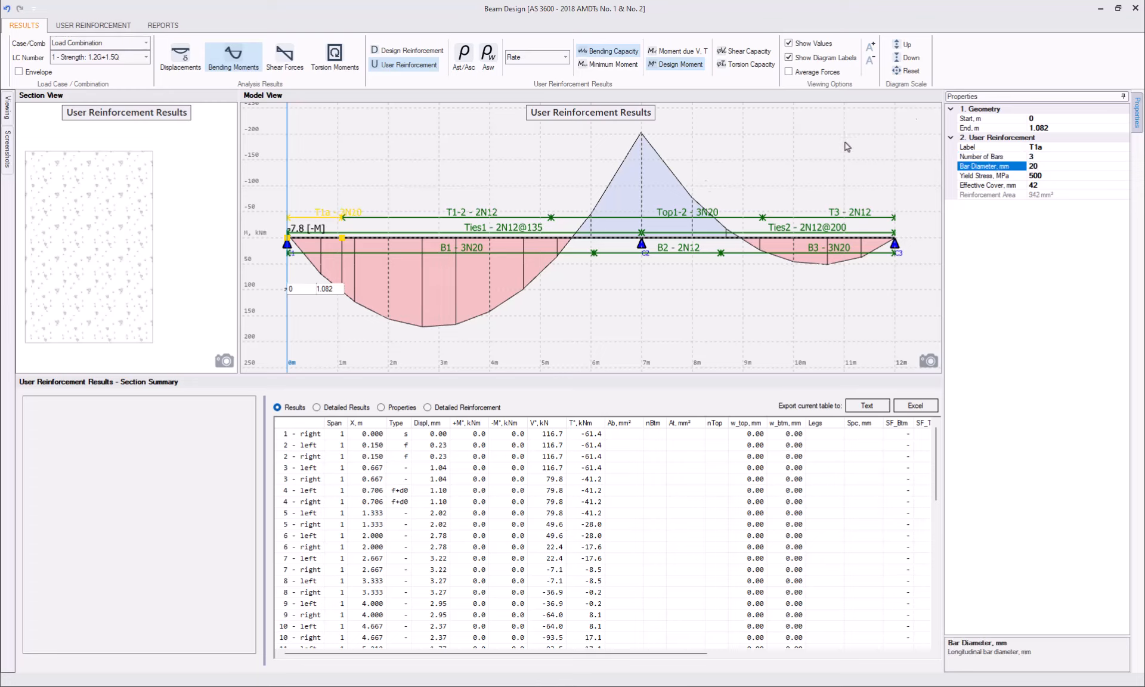
Relabel the T1-2 reinforcement in the first span as T1b
{"action": "left_click", "coordinate": [460, 212]}
{"action": "left_click", "coordinate": [963, 147]}
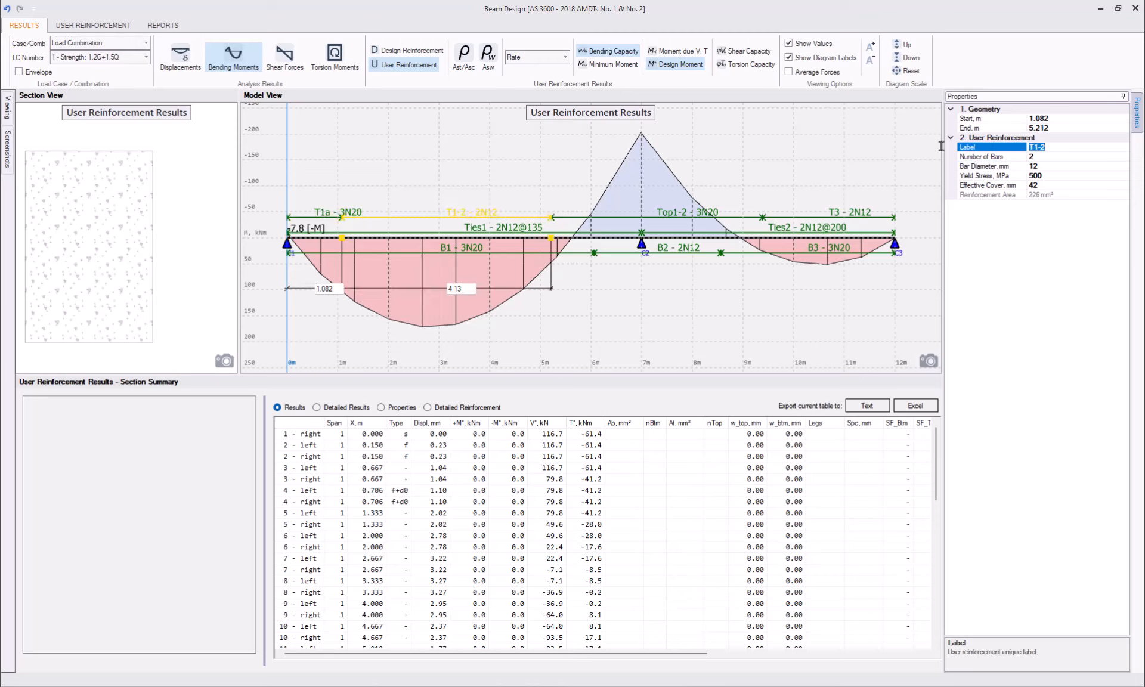
{"action": "type", "text": "T1b"}
{"action": "left_click", "coordinate": [649, 306]}
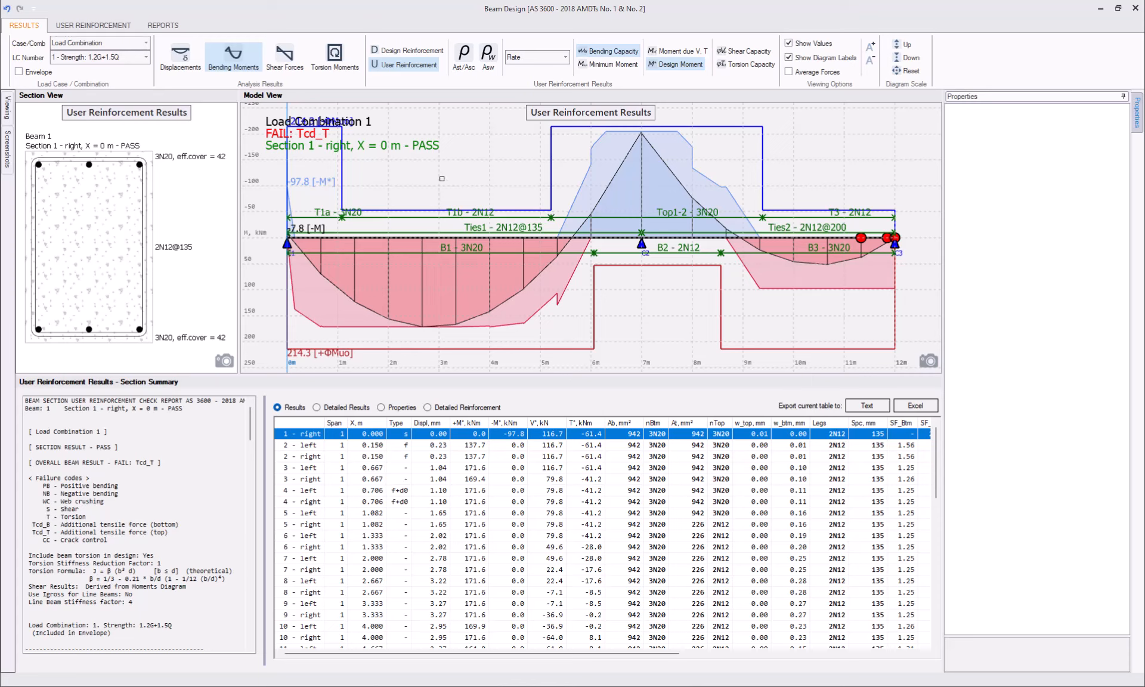
Inspect the user reinforcement check results at 11.294 m and at the far end of the beam (12 m)
{"action": "left_click", "coordinate": [857, 161]}
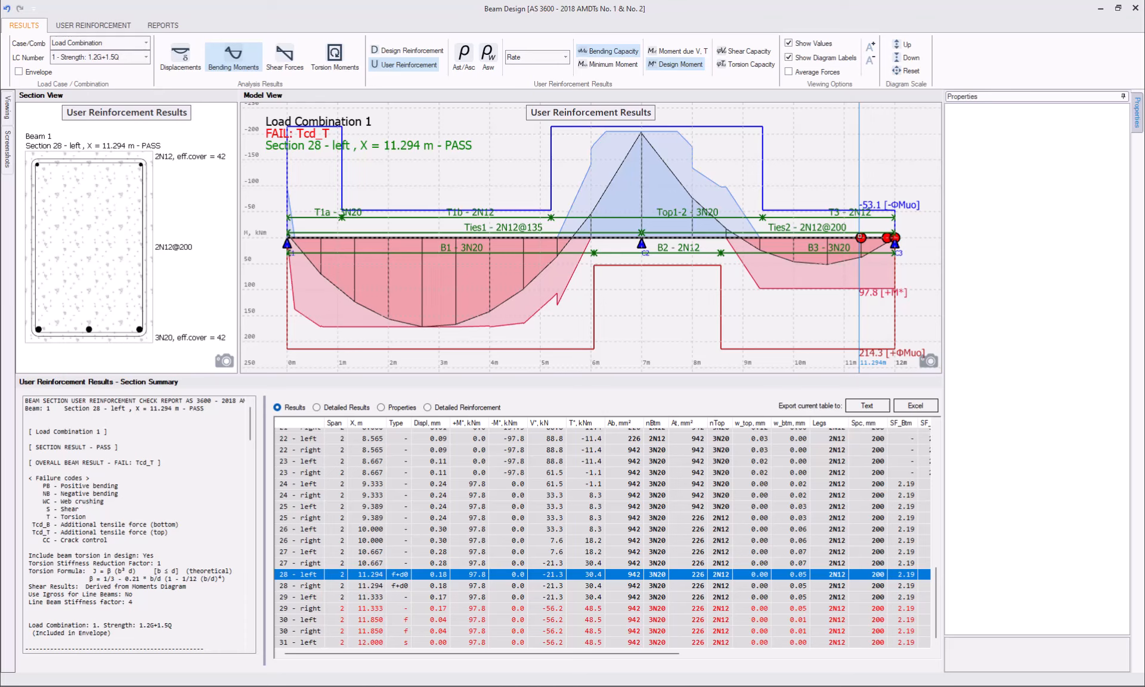
{"action": "left_click", "coordinate": [898, 174]}
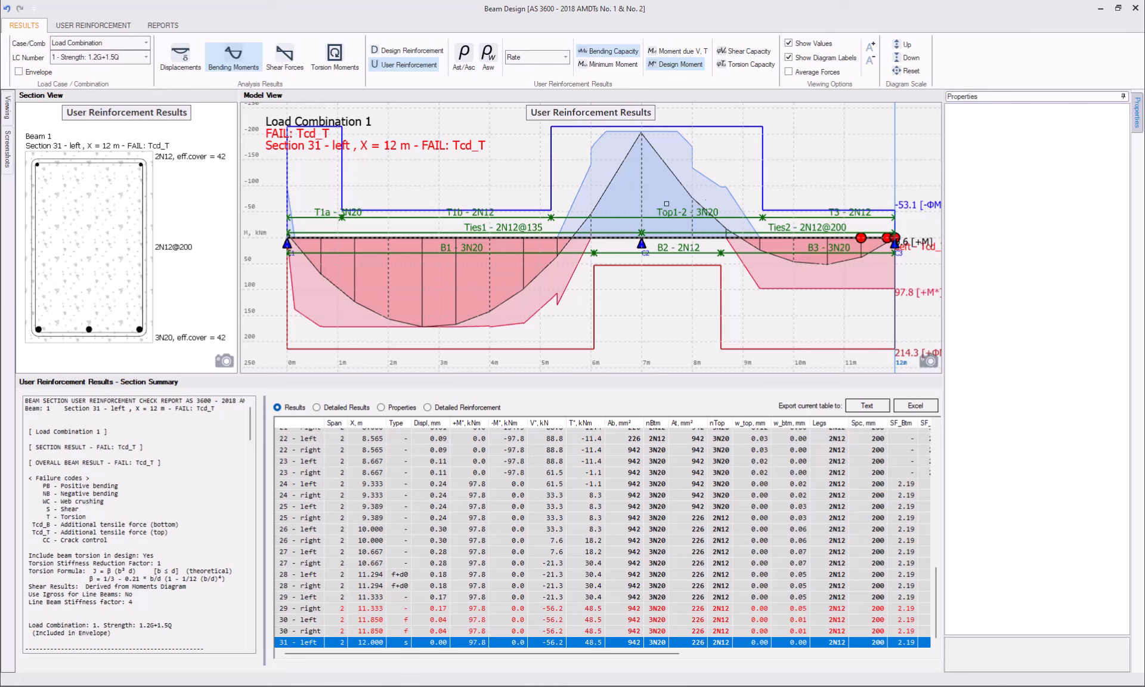
{"action": "scroll", "coordinate": [607, 199], "scroll_direction": "down", "scroll_amount": 1}
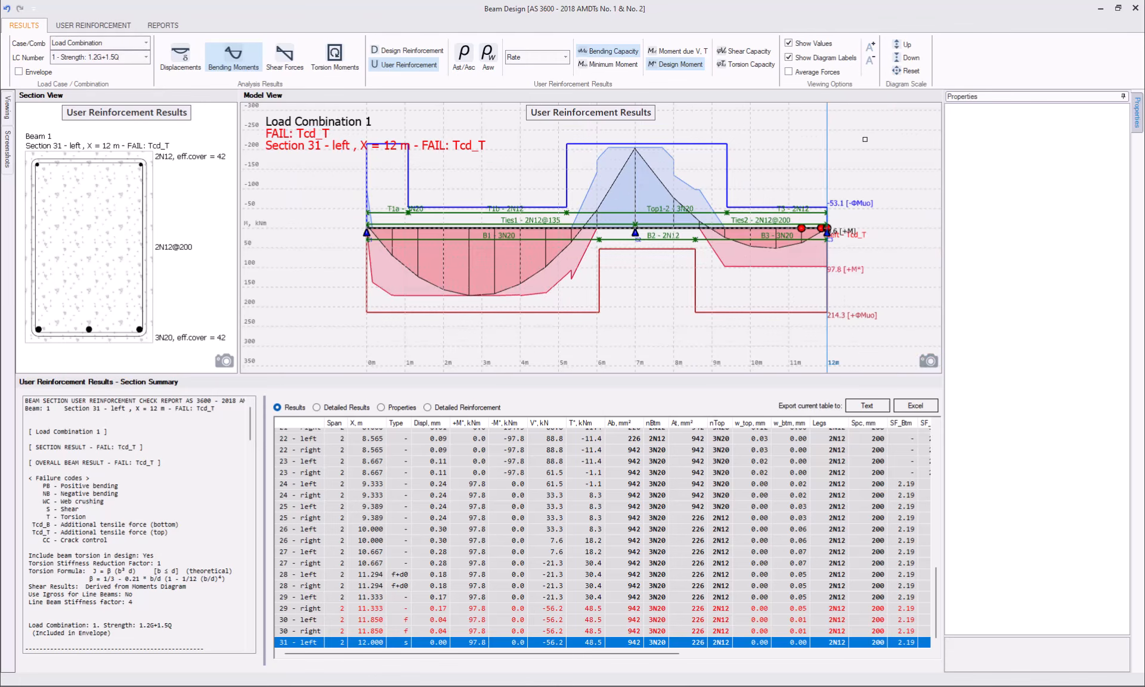
{"action": "left_click", "coordinate": [905, 71]}
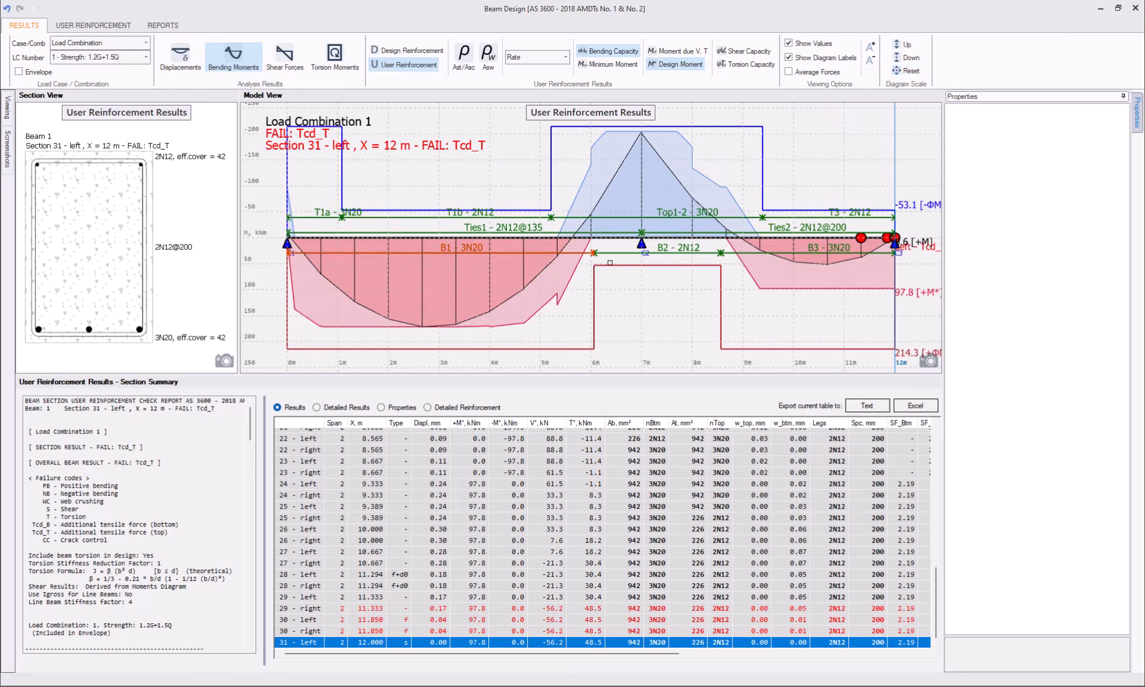
Split T3, start T3-2 at about 11.15 m and extend the end of T3-1 to that point
{"action": "right_click", "coordinate": [854, 218]}
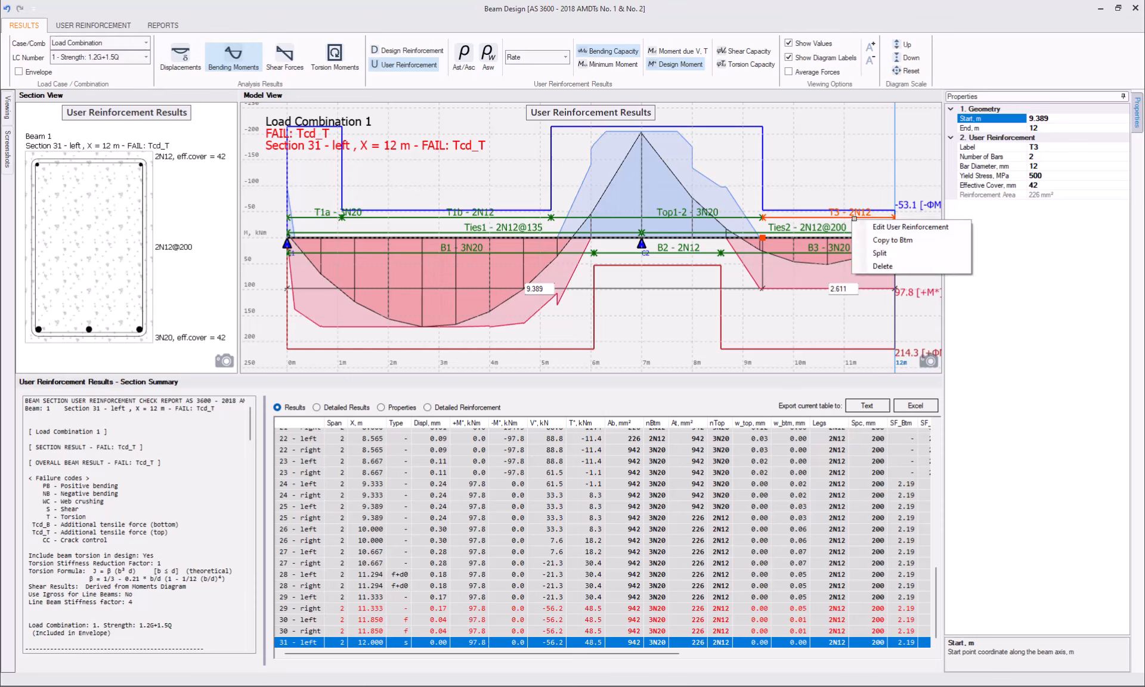
{"action": "left_click", "coordinate": [880, 253]}
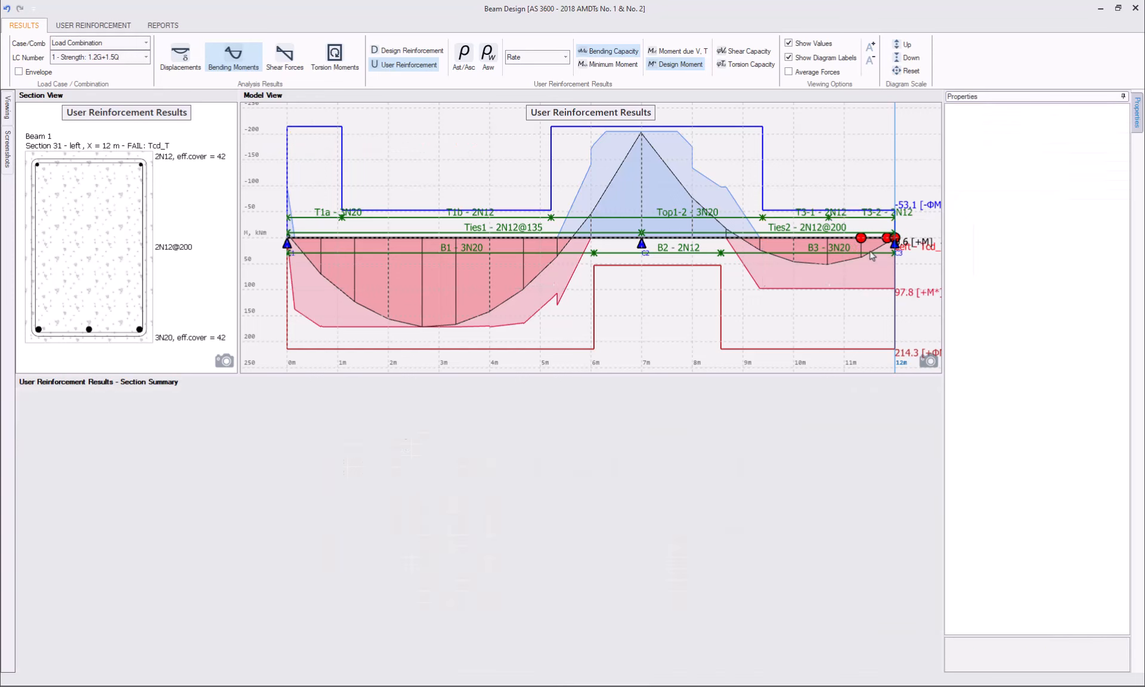
{"action": "left_click", "coordinate": [867, 213]}
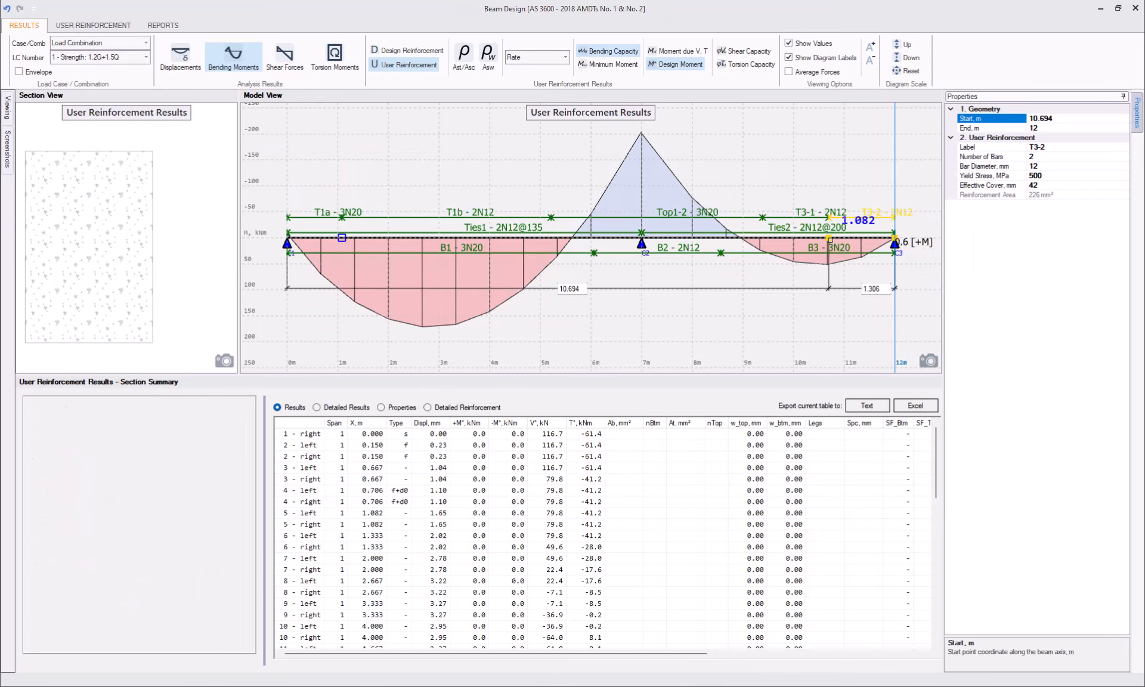
{"action": "scroll", "coordinate": [852, 238], "scroll_direction": "up", "scroll_amount": 3}
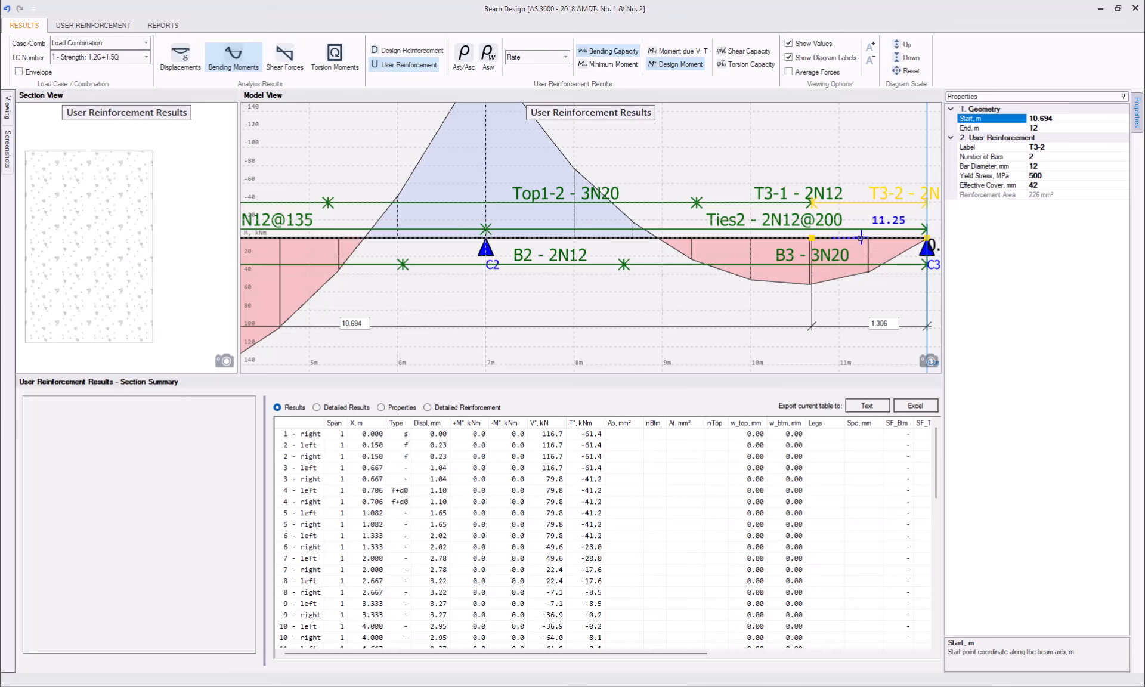
{"action": "left_click", "coordinate": [852, 238]}
{"action": "left_click", "coordinate": [756, 194]}
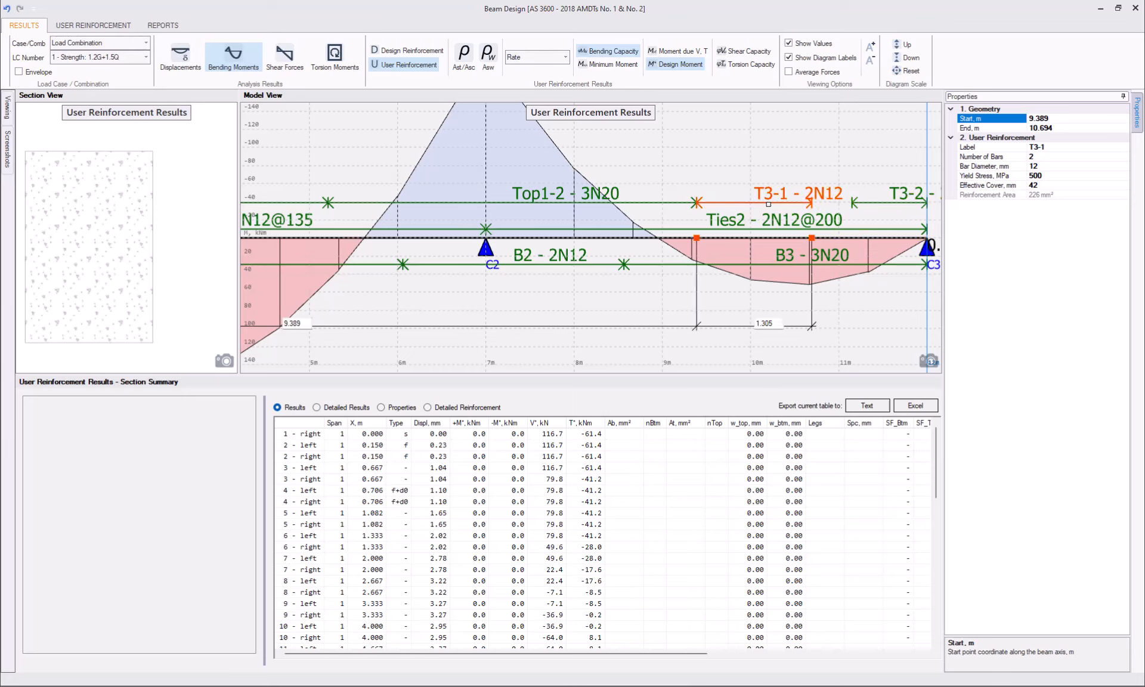
{"action": "left_click", "coordinate": [851, 239]}
{"action": "scroll", "coordinate": [729, 158], "scroll_direction": "down", "scroll_amount": 2}
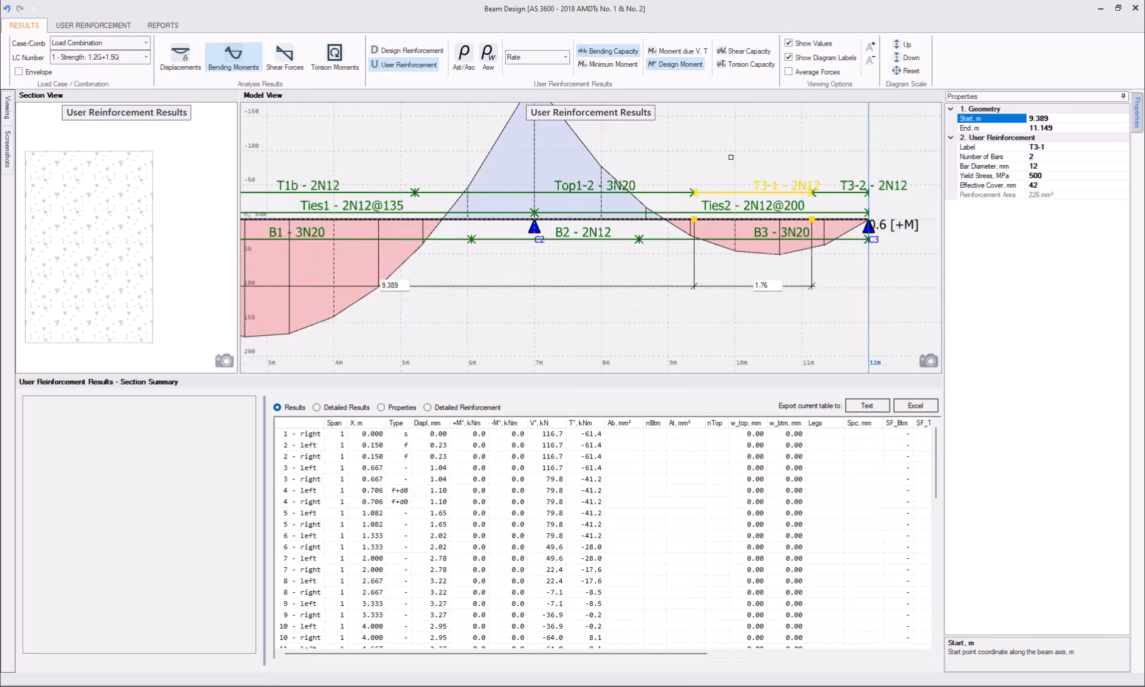
{"action": "key", "text": "Escape"}
Relabel T3-2 as T3b and set it to 3 bars of 20 mm diameter
{"action": "left_click", "coordinate": [873, 185]}
{"action": "left_click_drag", "start_coordinate": [1066, 148], "coordinate": [946, 147]}
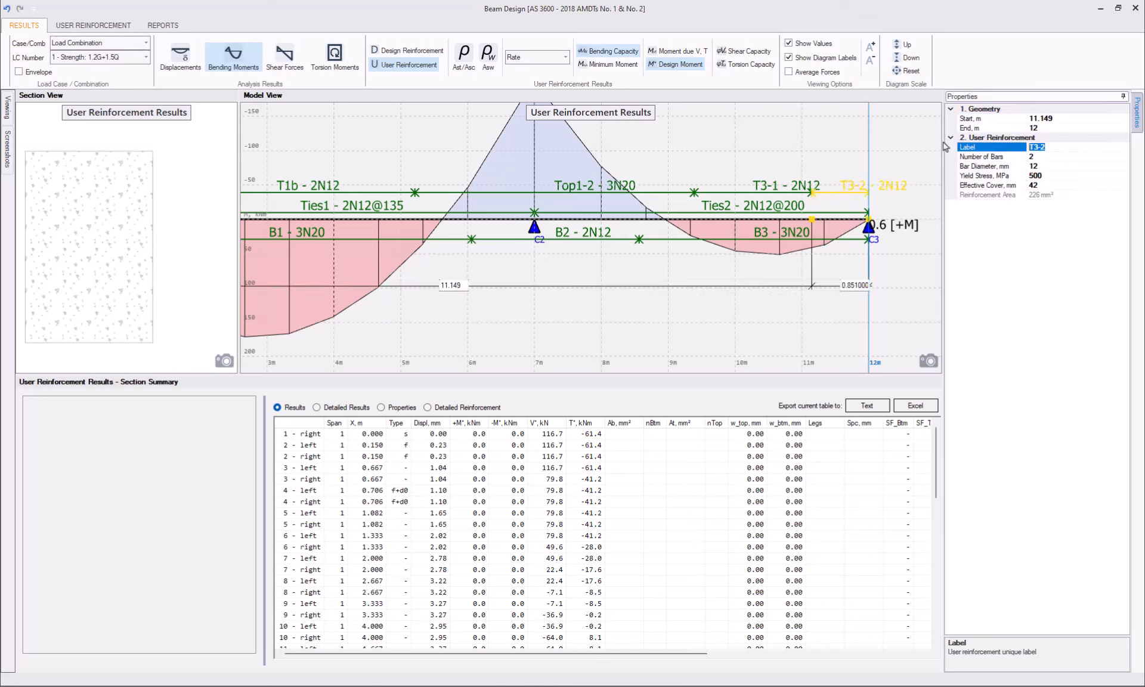
{"action": "type", "text": "T3b"}
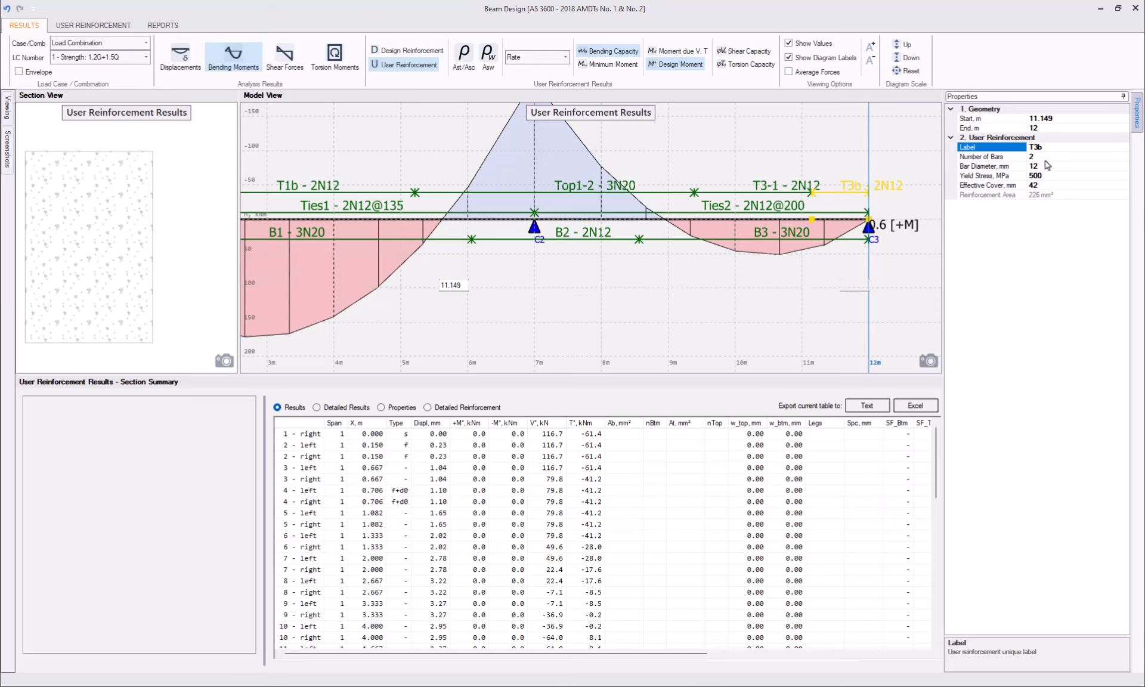
{"action": "left_click", "coordinate": [993, 155]}
{"action": "type", "text": "3"}
{"action": "left_click", "coordinate": [1005, 166]}
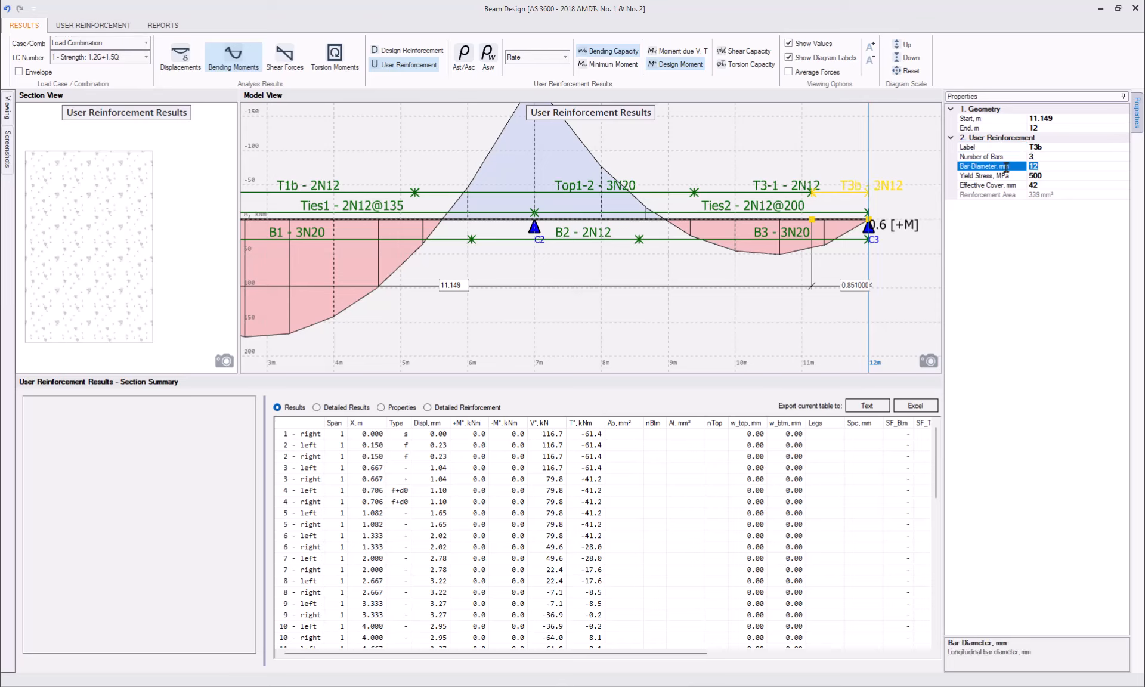
{"action": "type", "text": "20"}
Relabel the T3-1 reinforcement as T3a and reset the diagram scale
{"action": "left_click", "coordinate": [764, 188]}
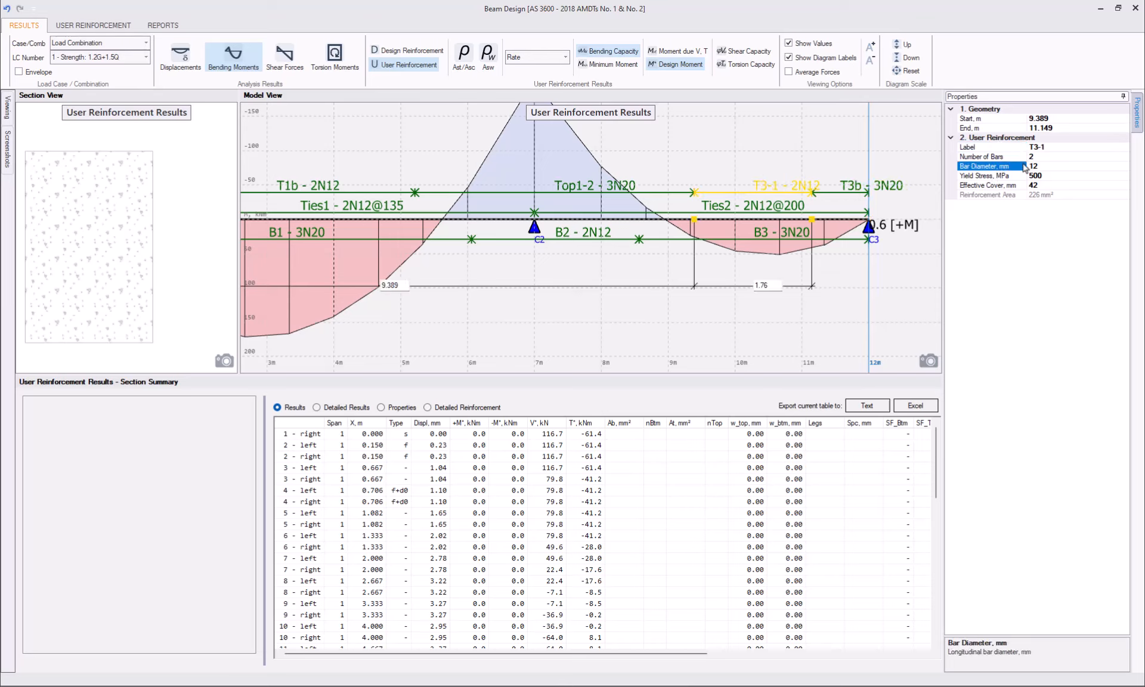
{"action": "left_click", "coordinate": [1071, 148]}
{"action": "left_click_drag", "start_coordinate": [1070, 148], "coordinate": [893, 144]}
{"action": "type", "text": "T"}
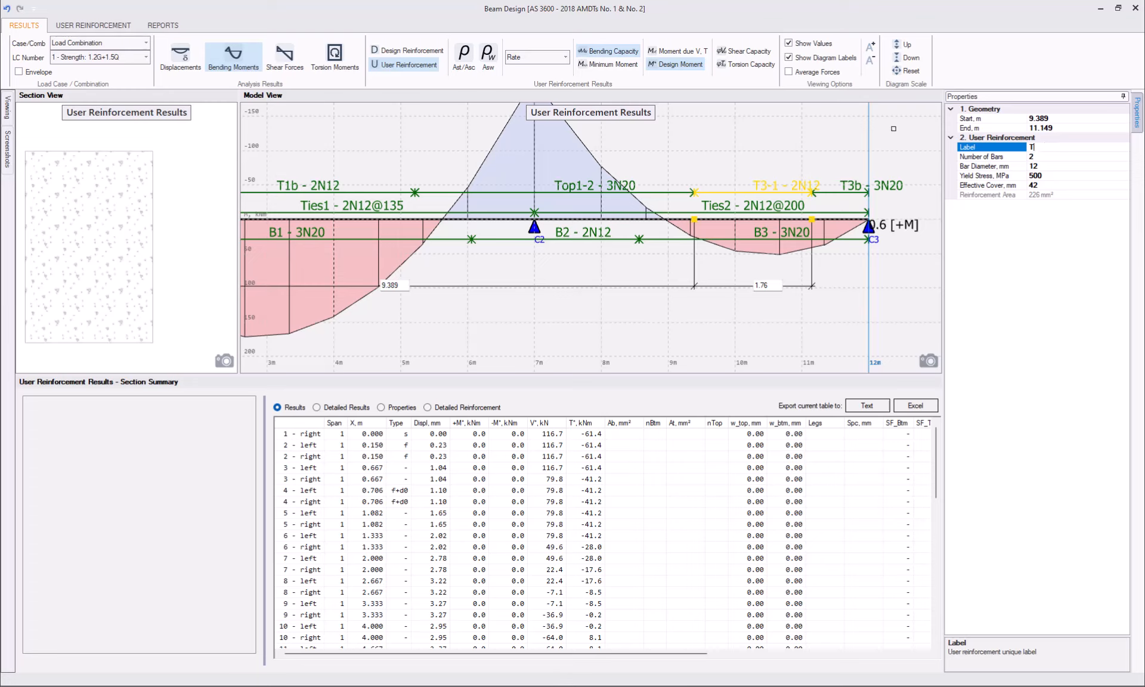
{"action": "type", "text": "3a"}
{"action": "key", "text": "Return"}
{"action": "left_click", "coordinate": [755, 150]}
{"action": "scroll", "coordinate": [755, 151], "scroll_direction": "down", "scroll_amount": 3}
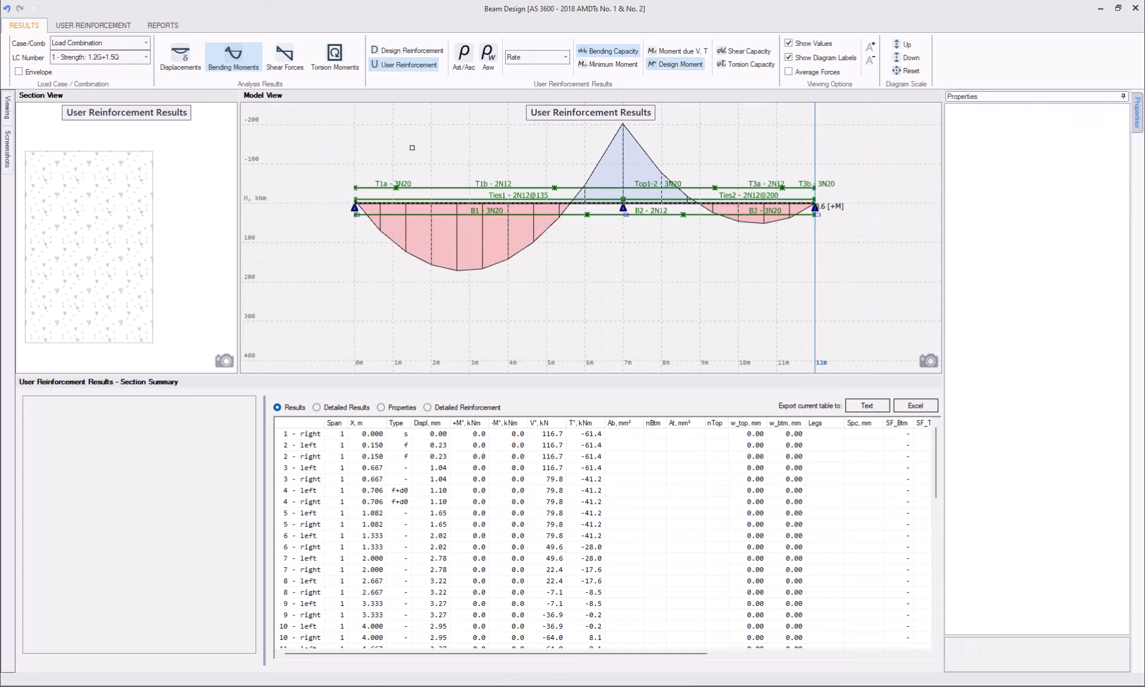
{"action": "left_click", "coordinate": [907, 71]}
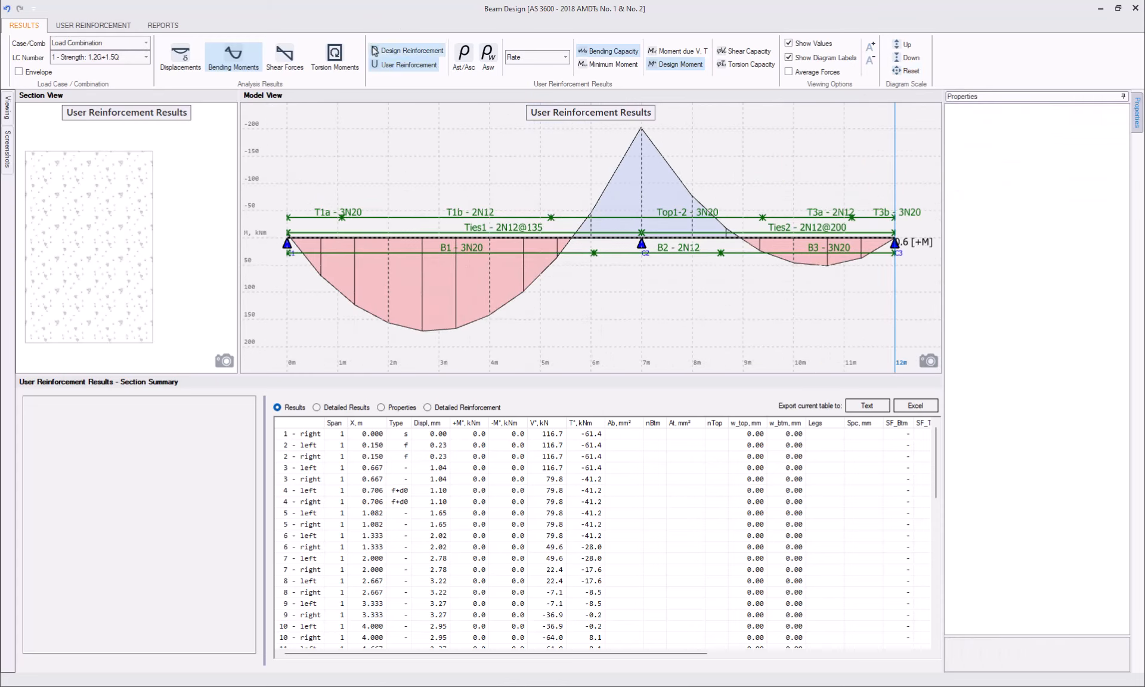
Update the user reinforcement capacities and hide the top and bottom user reinforcement so only the ties stay displayed
{"action": "left_click", "coordinate": [93, 25]}
{"action": "left_click", "coordinate": [279, 50]}
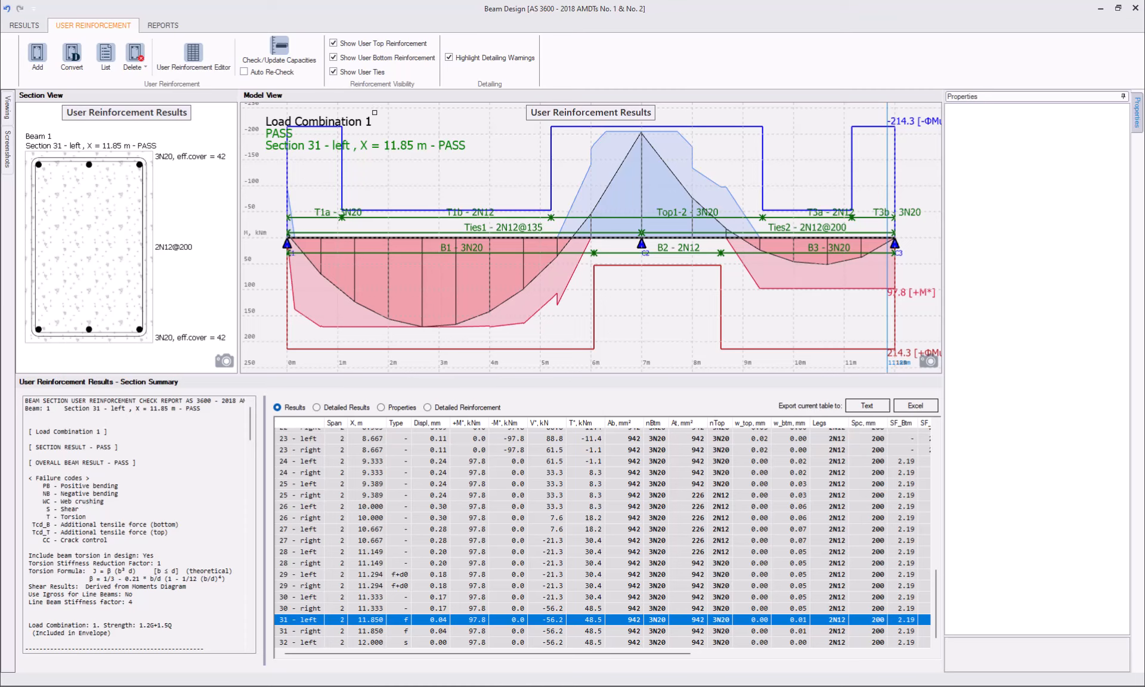
{"action": "left_click", "coordinate": [353, 44]}
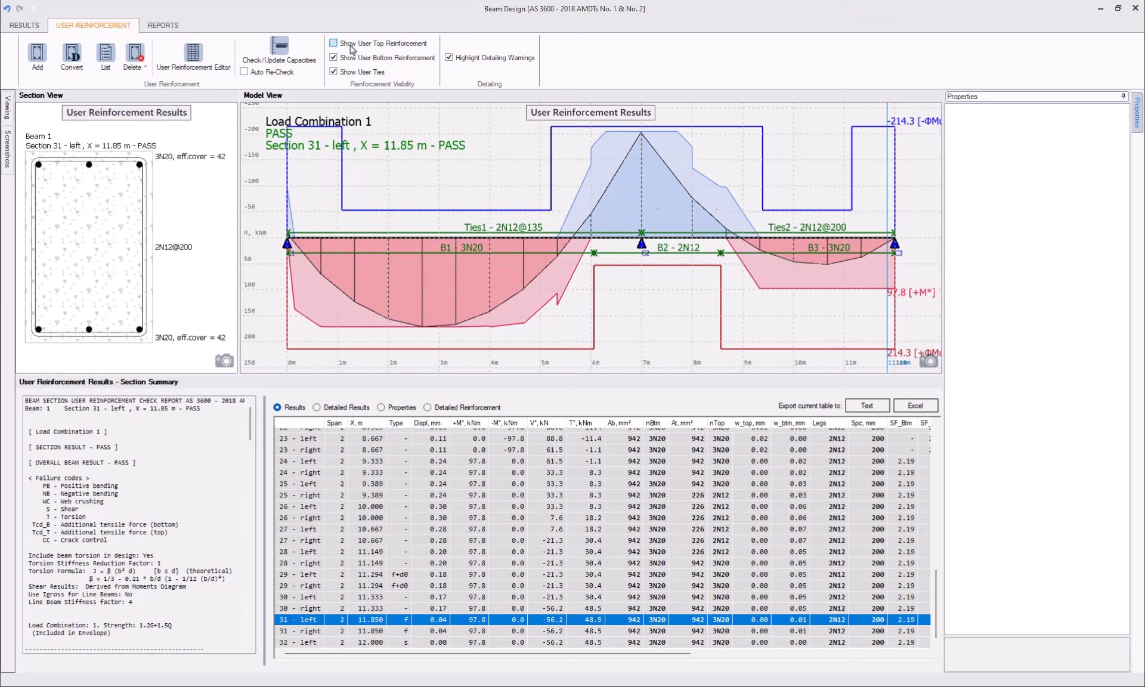
{"action": "left_click", "coordinate": [351, 60]}
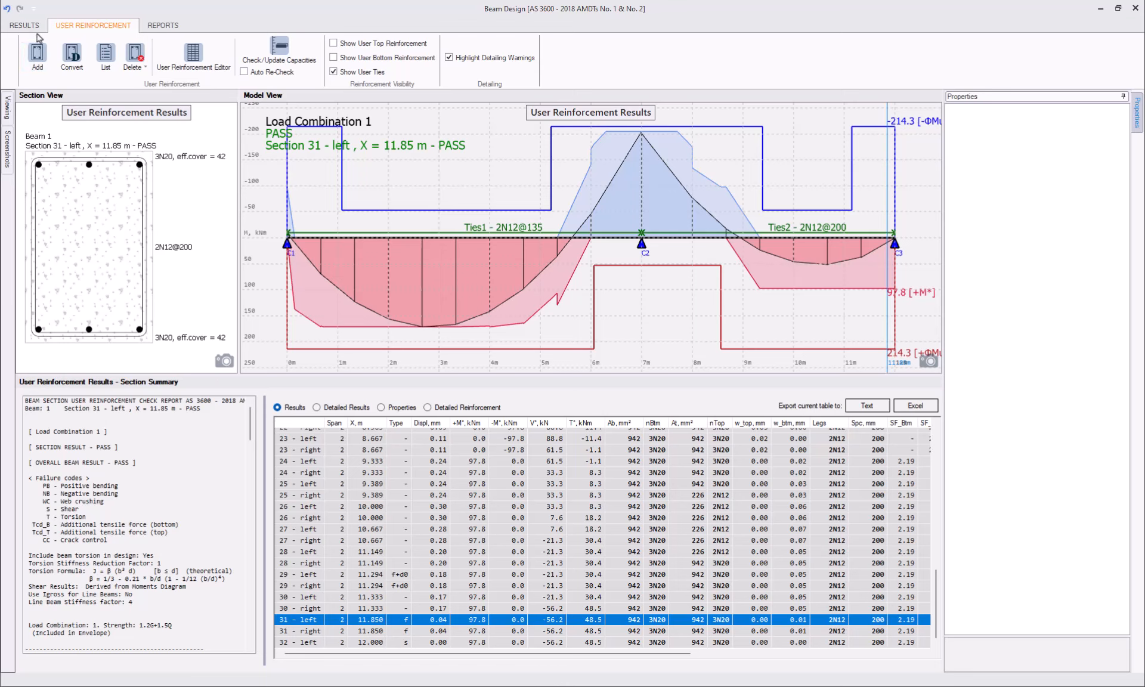
Display the Asw diagram for the design reinforcement and inspect the required ties at the 7 m support
{"action": "left_click", "coordinate": [24, 25]}
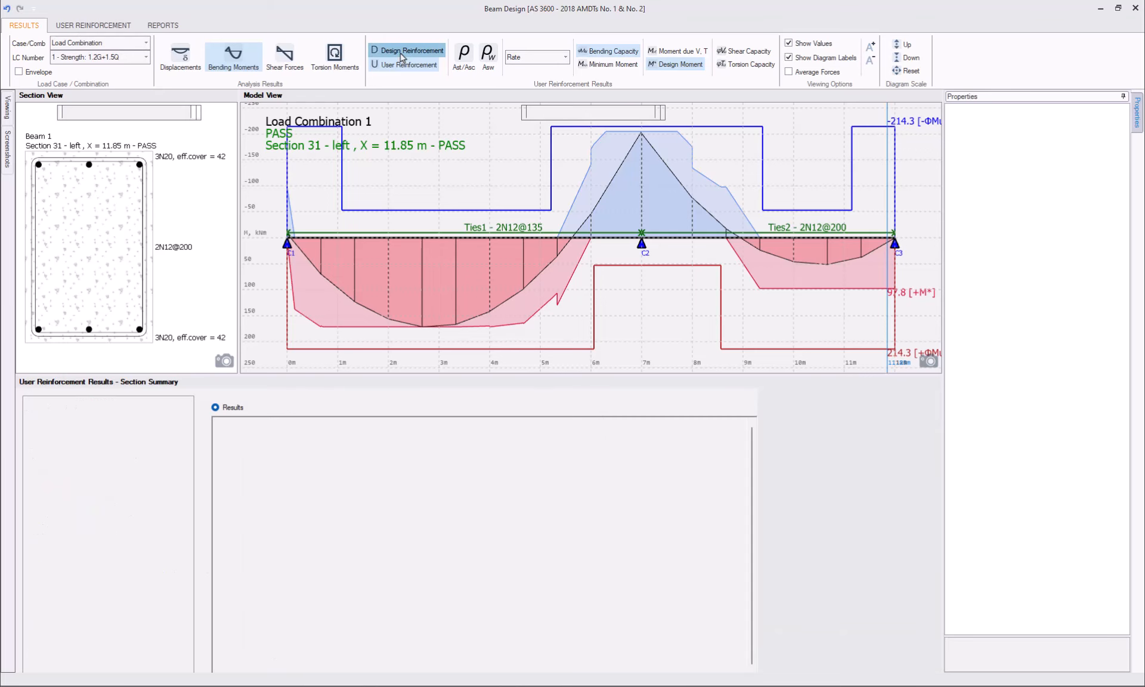
{"action": "left_click", "coordinate": [399, 51]}
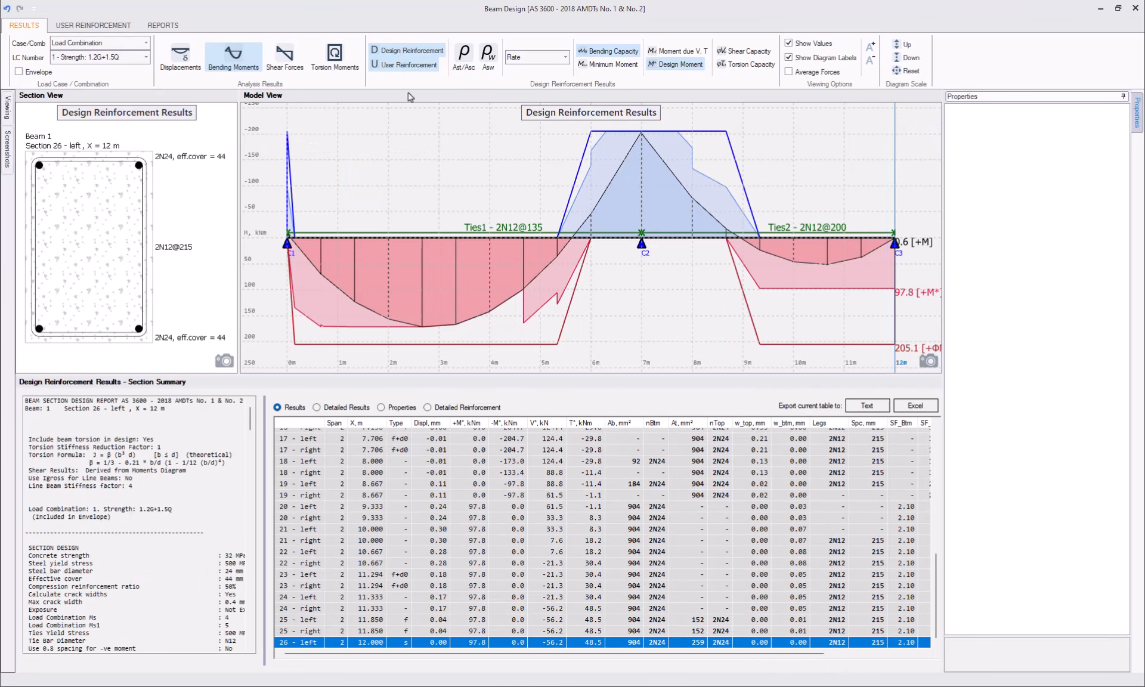
{"action": "left_click", "coordinate": [491, 68]}
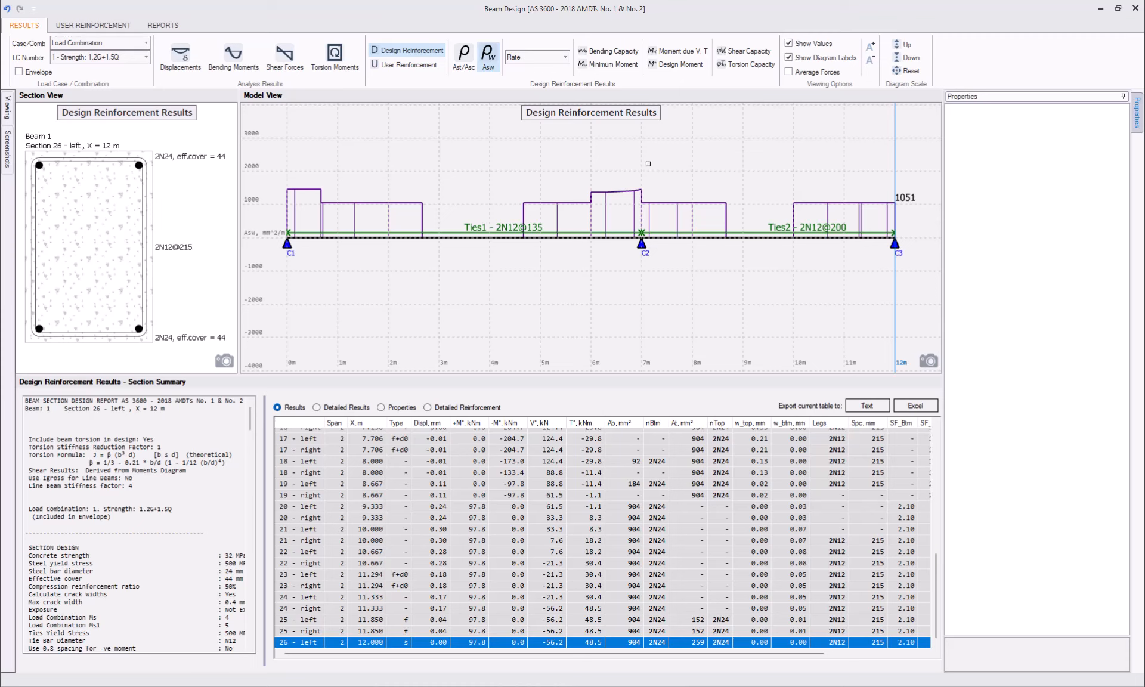
{"action": "left_click", "coordinate": [643, 159]}
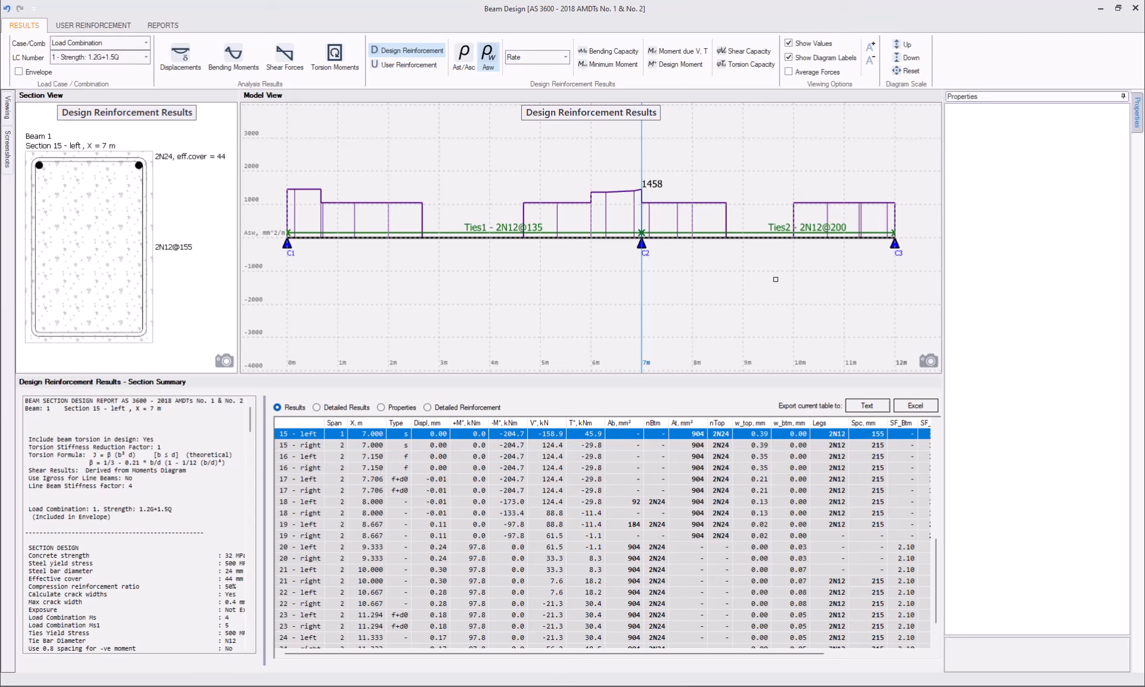
Delete the Ties2 reinforcement and extend the end of Ties1 to 12 m
{"action": "left_click", "coordinate": [782, 230]}
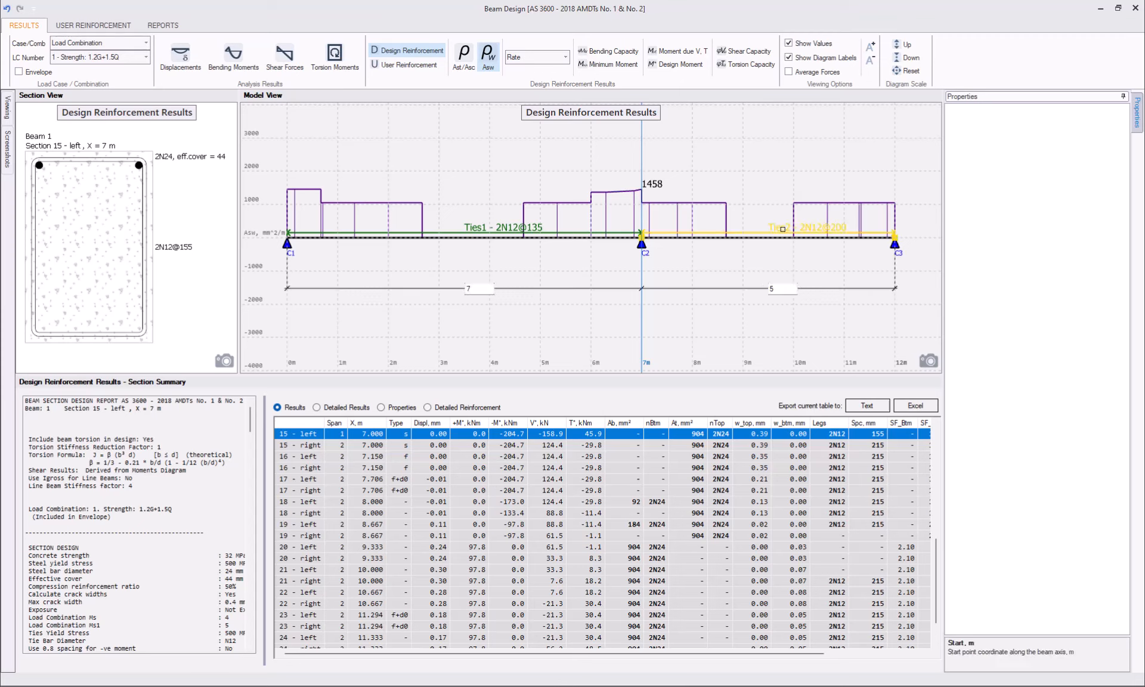
{"action": "right_click", "coordinate": [782, 230]}
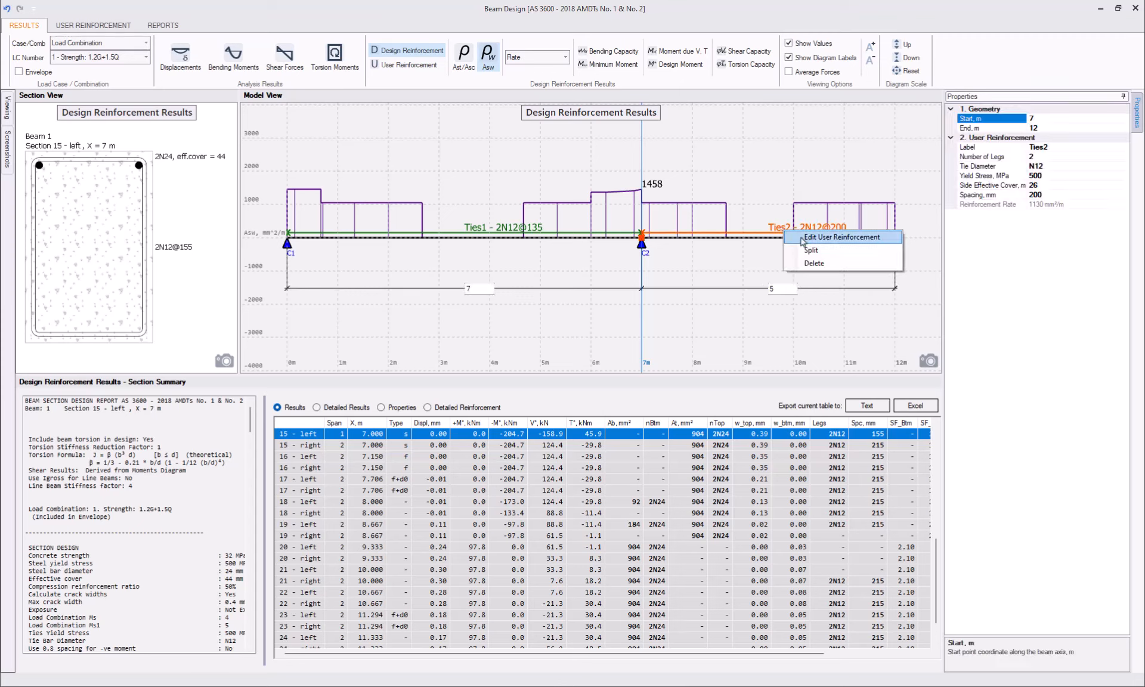
{"action": "left_click", "coordinate": [807, 263]}
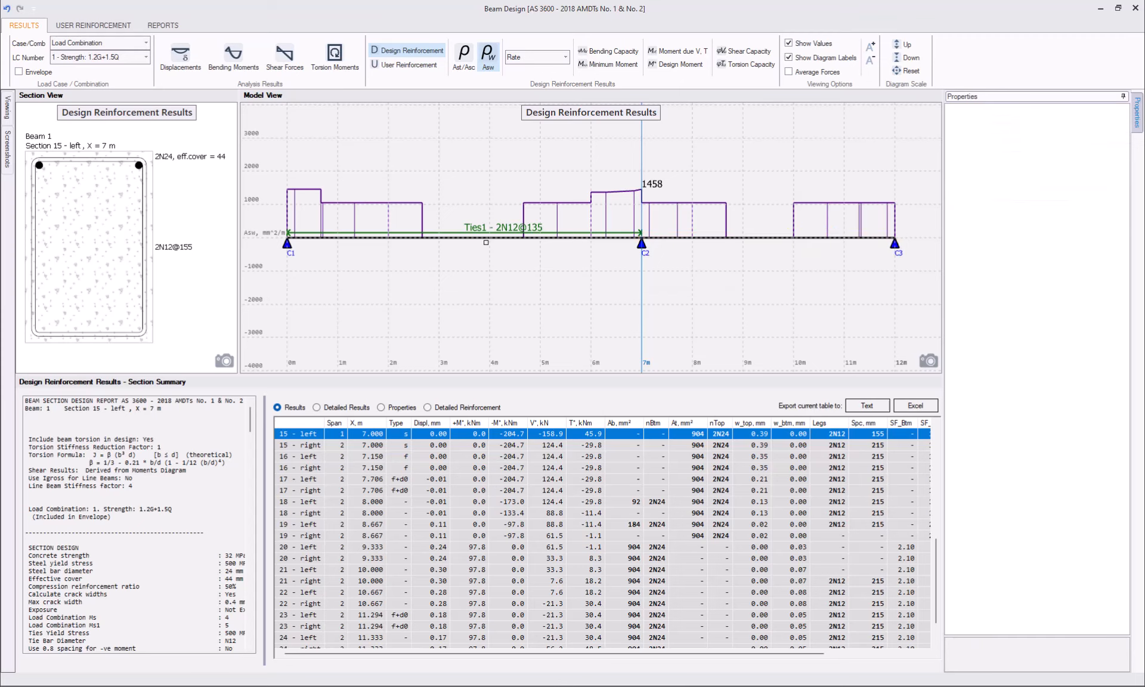
{"action": "left_click", "coordinate": [484, 231]}
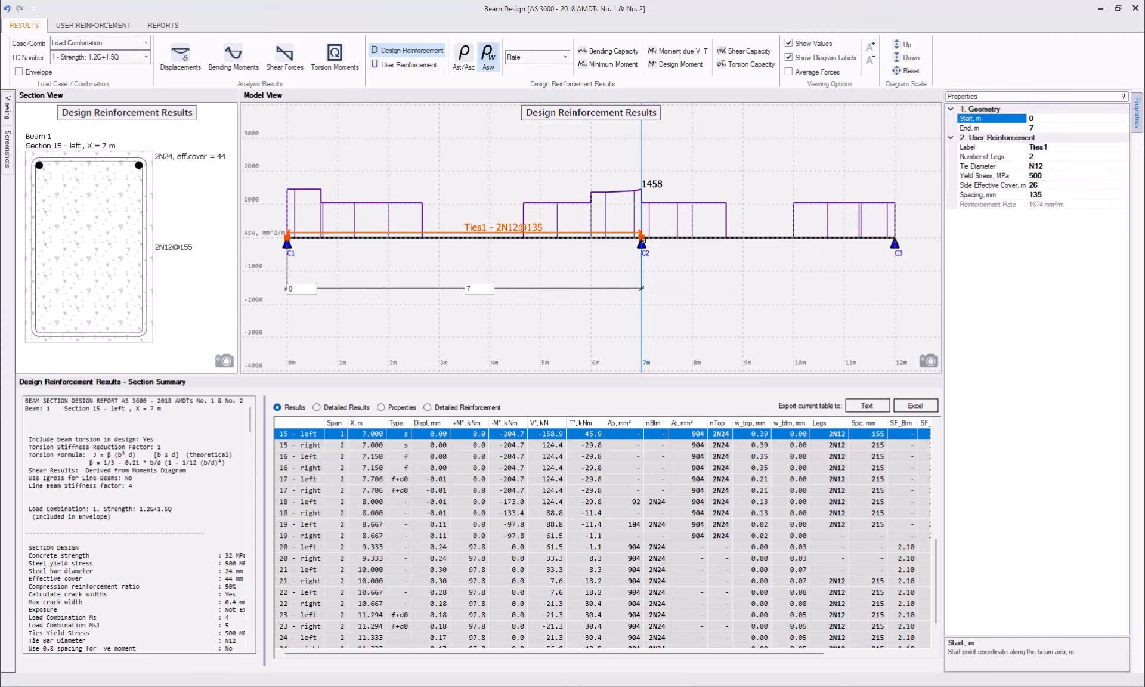
{"action": "left_click_drag", "start_coordinate": [642, 240], "coordinate": [899, 251]}
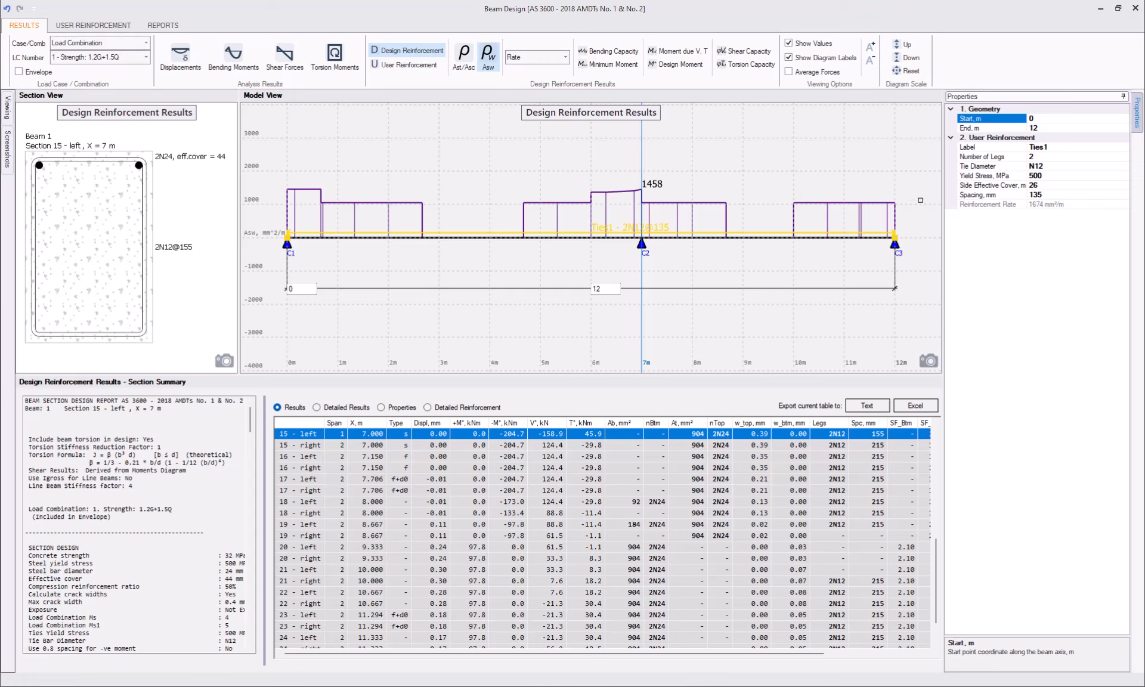
Set Ties1 to 3 legs at 200 mm spacing and recheck the user reinforcement
{"action": "left_click", "coordinate": [1049, 156]}
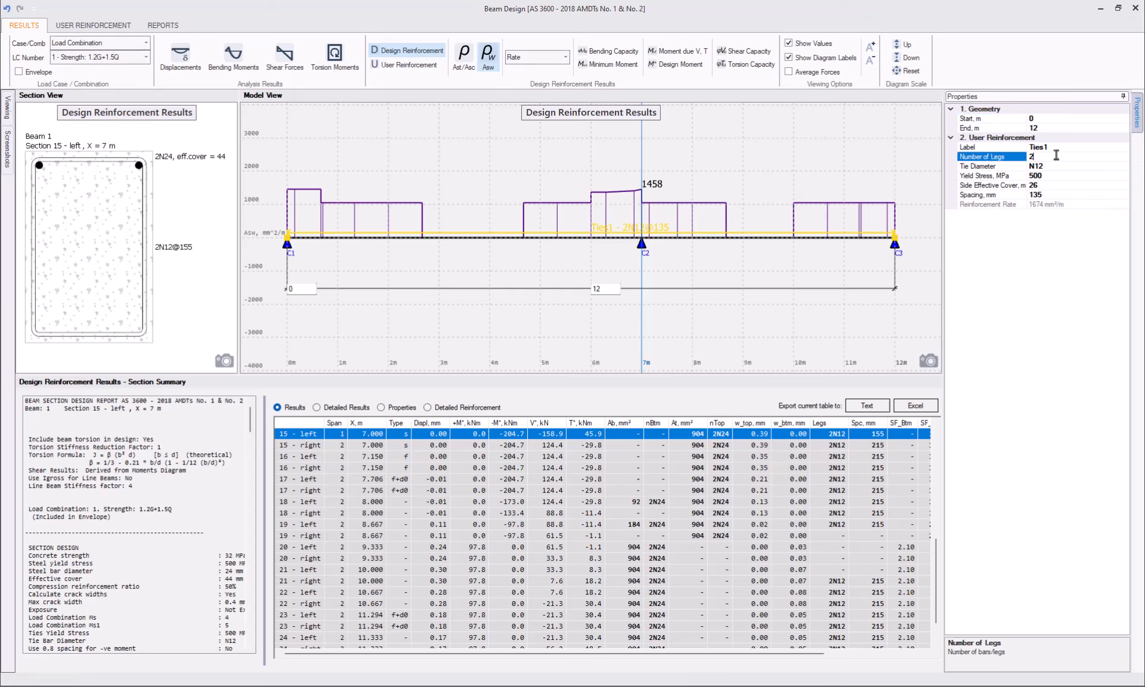
{"action": "left_click", "coordinate": [1024, 156]}
{"action": "type", "text": "3"}
{"action": "left_click", "coordinate": [1047, 196]}
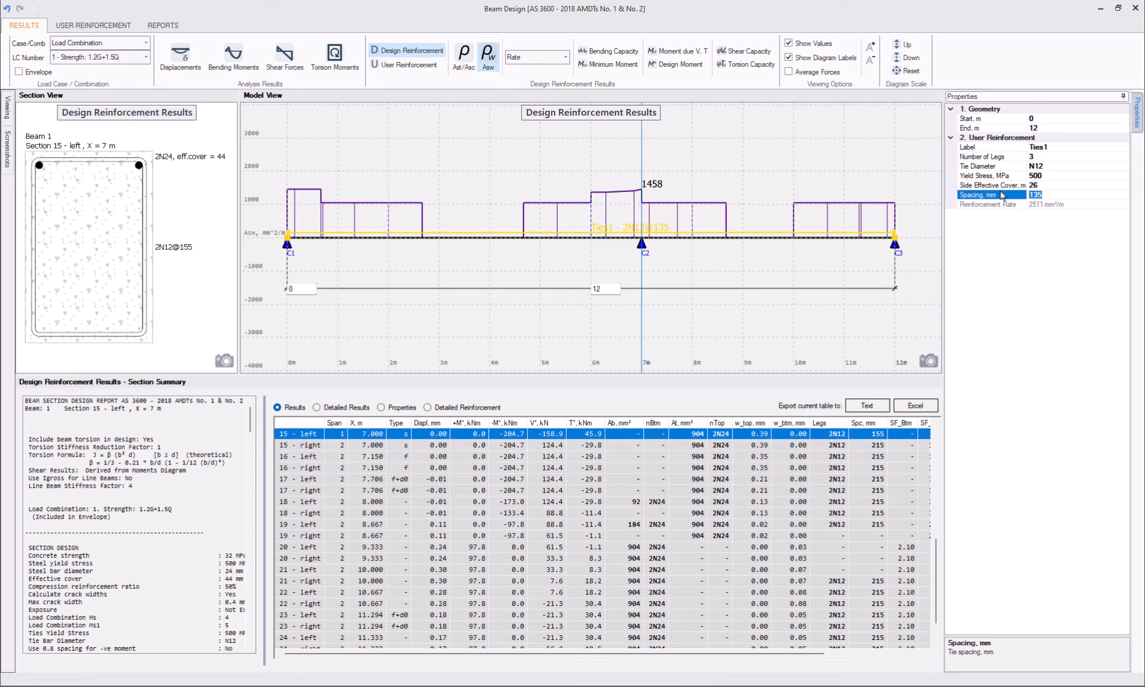
{"action": "type", "text": "200"}
{"action": "key", "text": "Return"}
{"action": "key", "text": "u"}
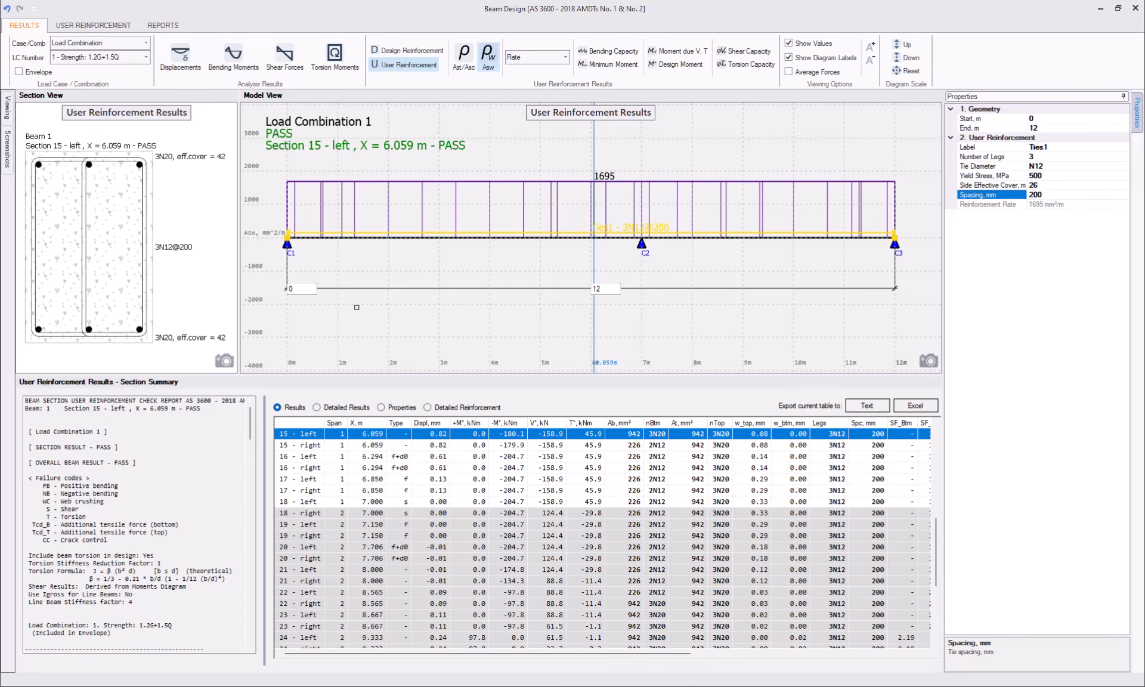
Compare the shear capacity with the shear forces at the 1.333 m section, with the diagram scale reset
{"action": "left_click", "coordinate": [356, 307]}
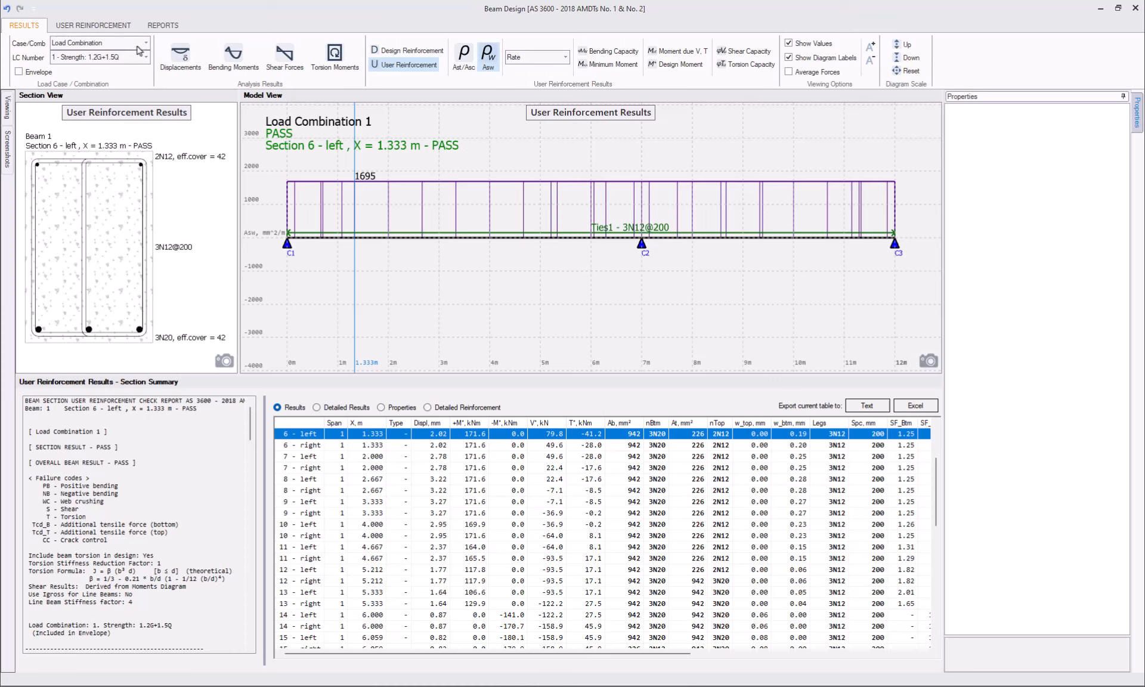
{"action": "left_click", "coordinate": [93, 25]}
{"action": "left_click", "coordinate": [36, 27]}
{"action": "left_click", "coordinate": [762, 56]}
{"action": "left_click", "coordinate": [903, 76]}
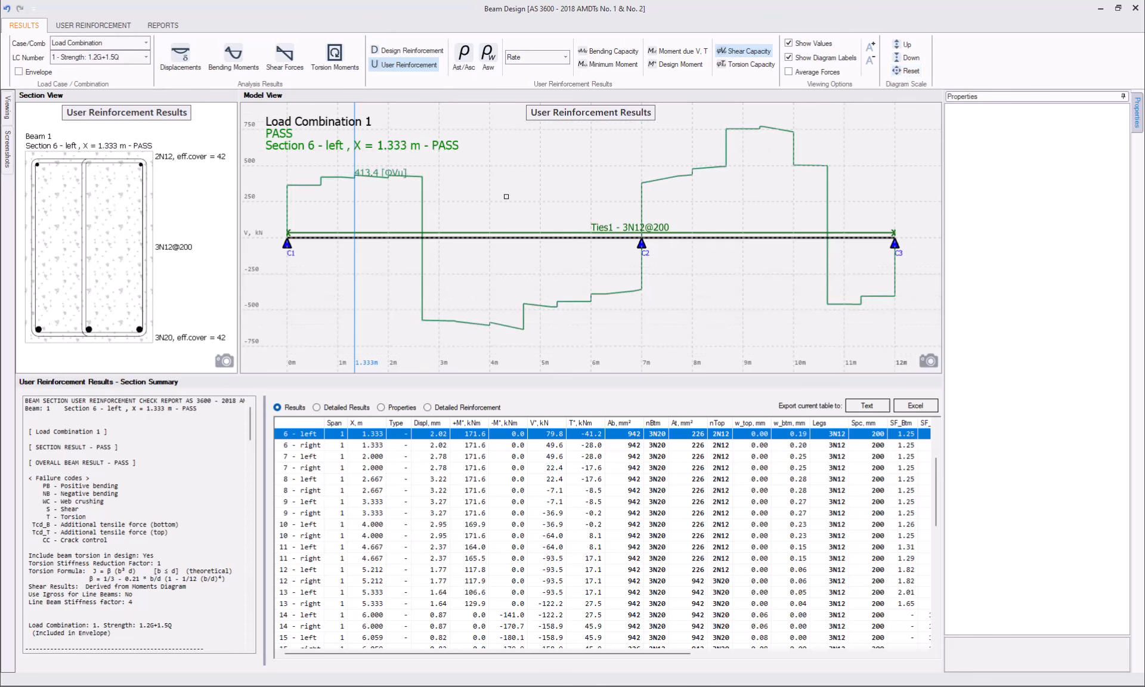
{"action": "left_click", "coordinate": [285, 57]}
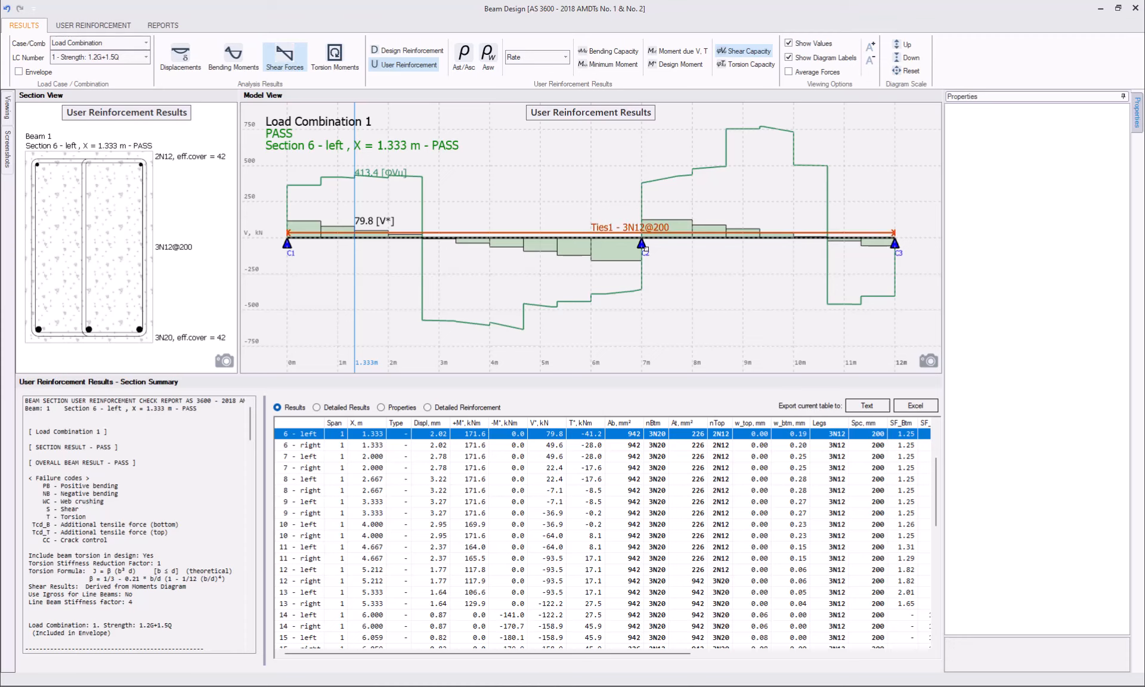
Compare the torsion moments with the torsion capacity along the beam, with the diagram scale reset
{"action": "left_click", "coordinate": [349, 70]}
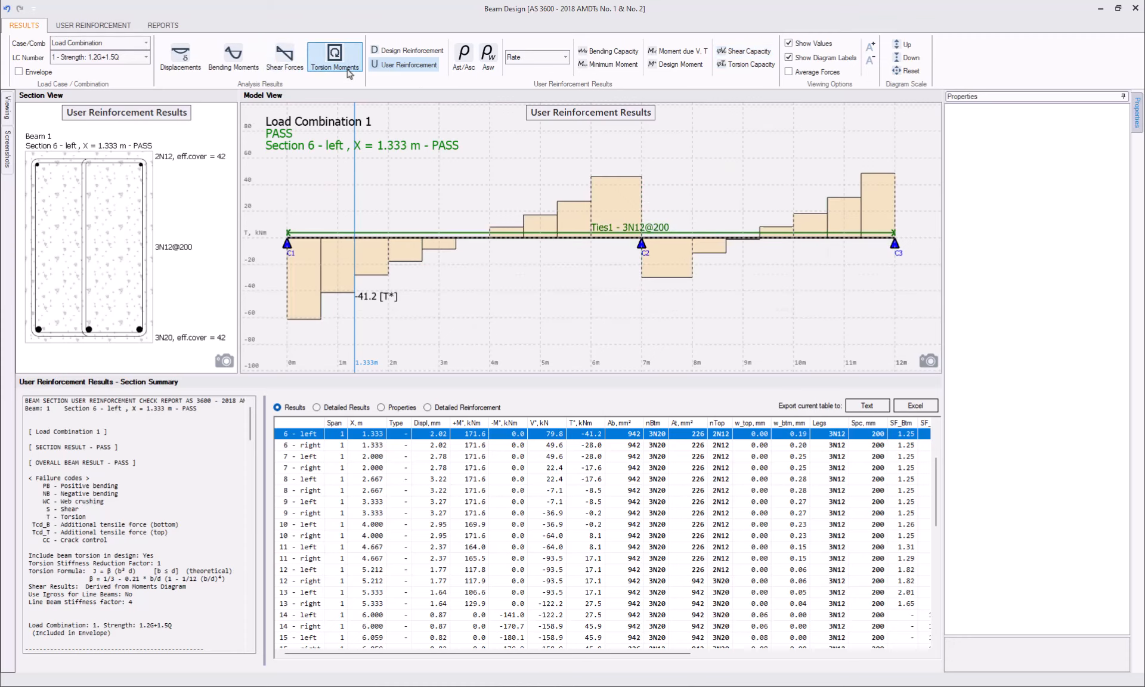
{"action": "left_click", "coordinate": [745, 65]}
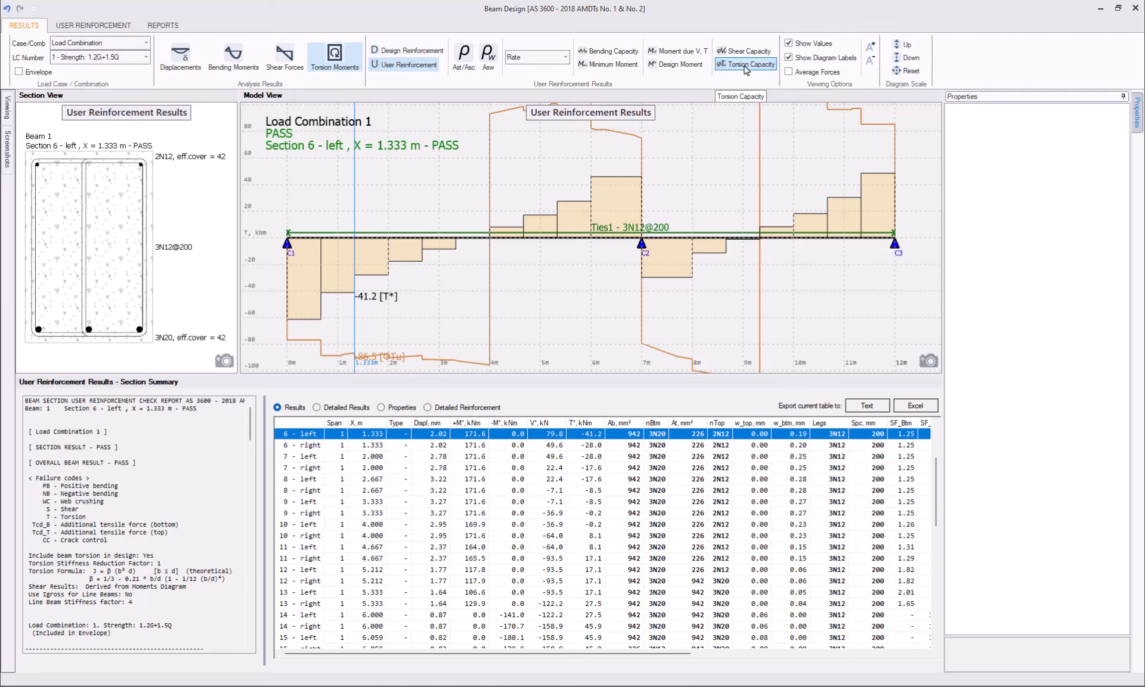
{"action": "left_click", "coordinate": [909, 75]}
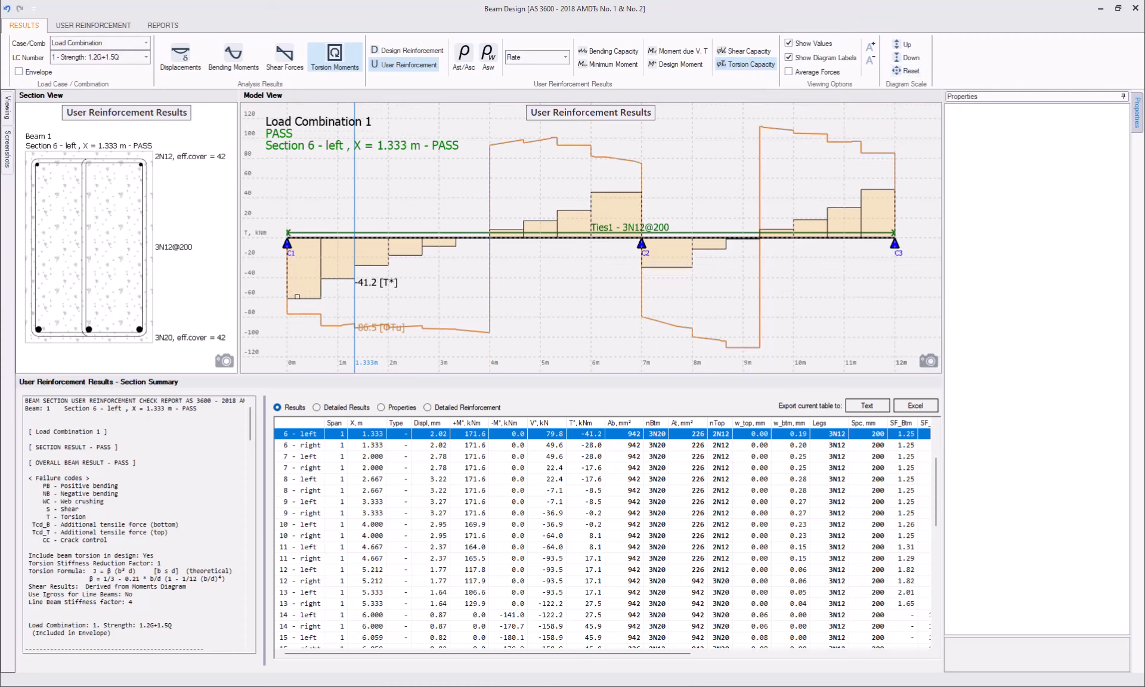